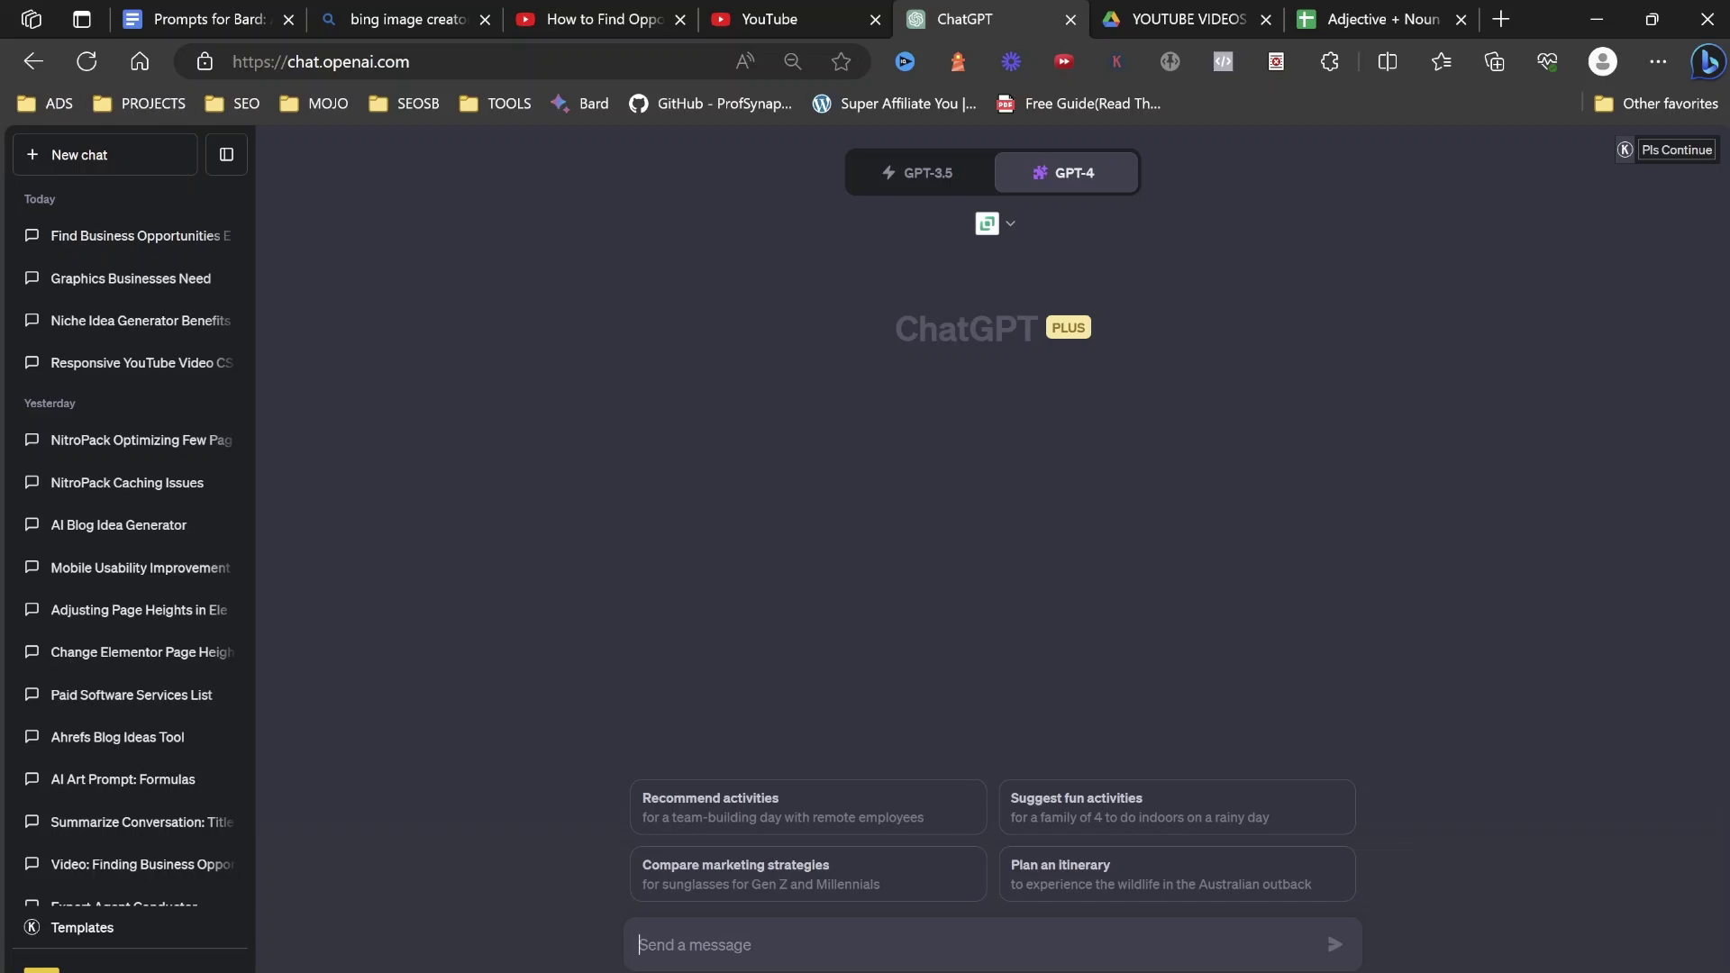
Run a YouTube search for 'wordpress training courses near me' from the earlier suggestion
left_click(790, 19)
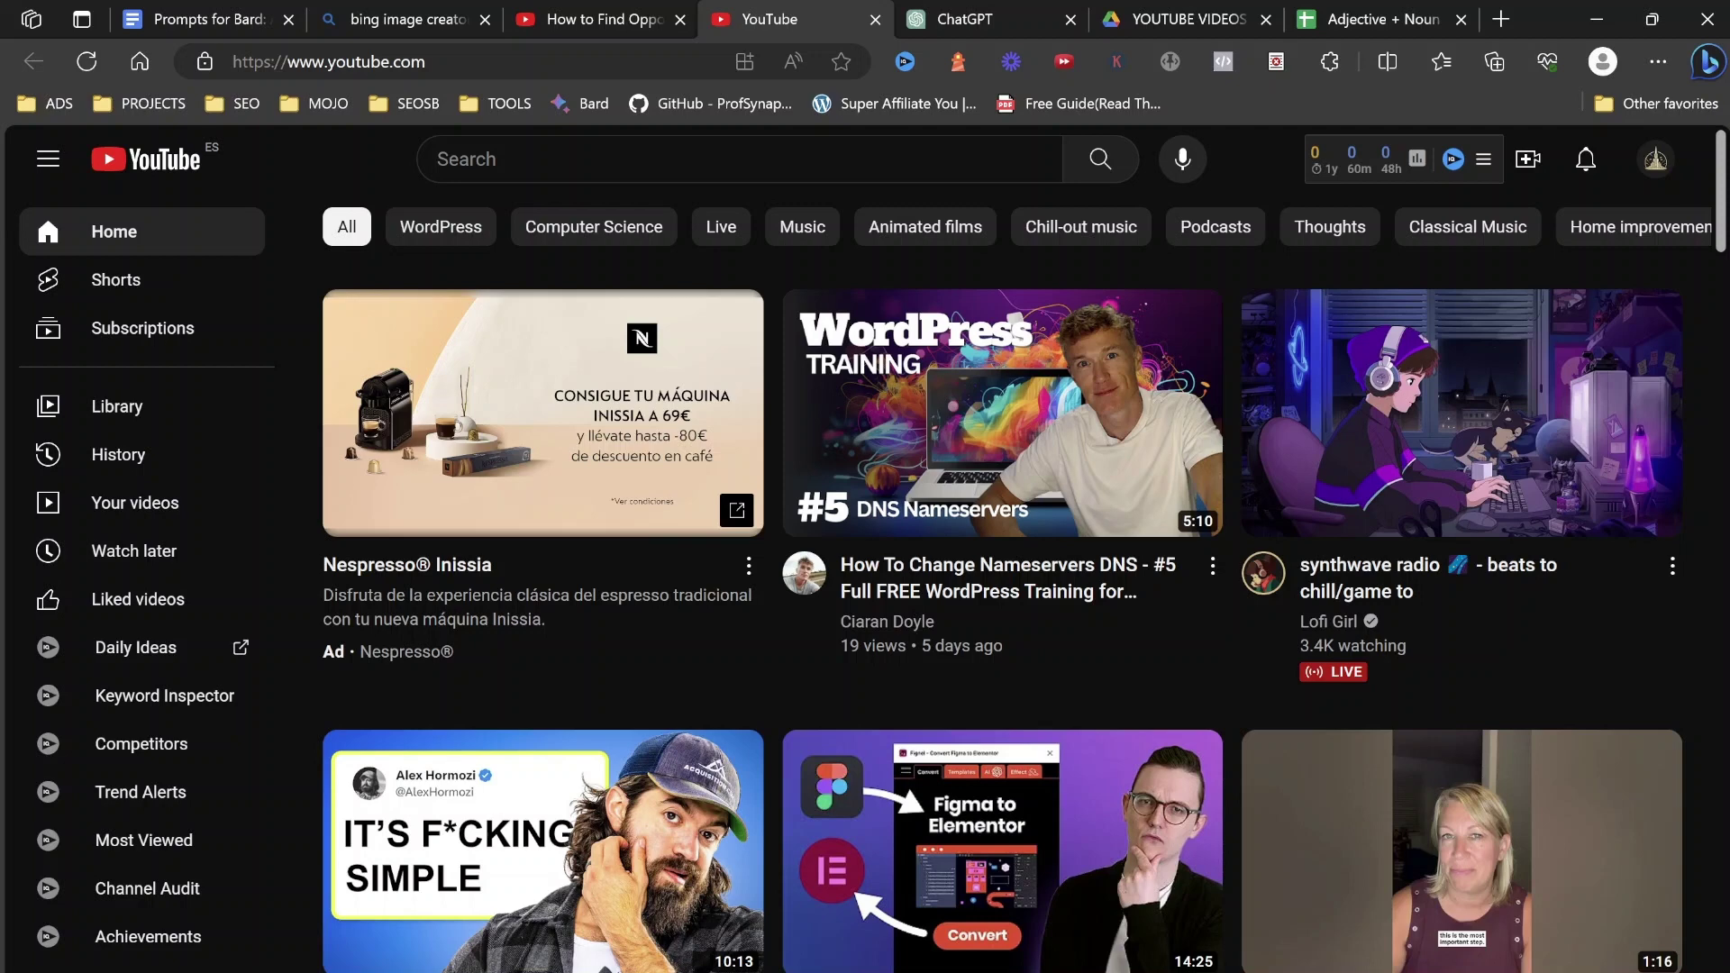
key("slash")
key("Down")
key("Return")
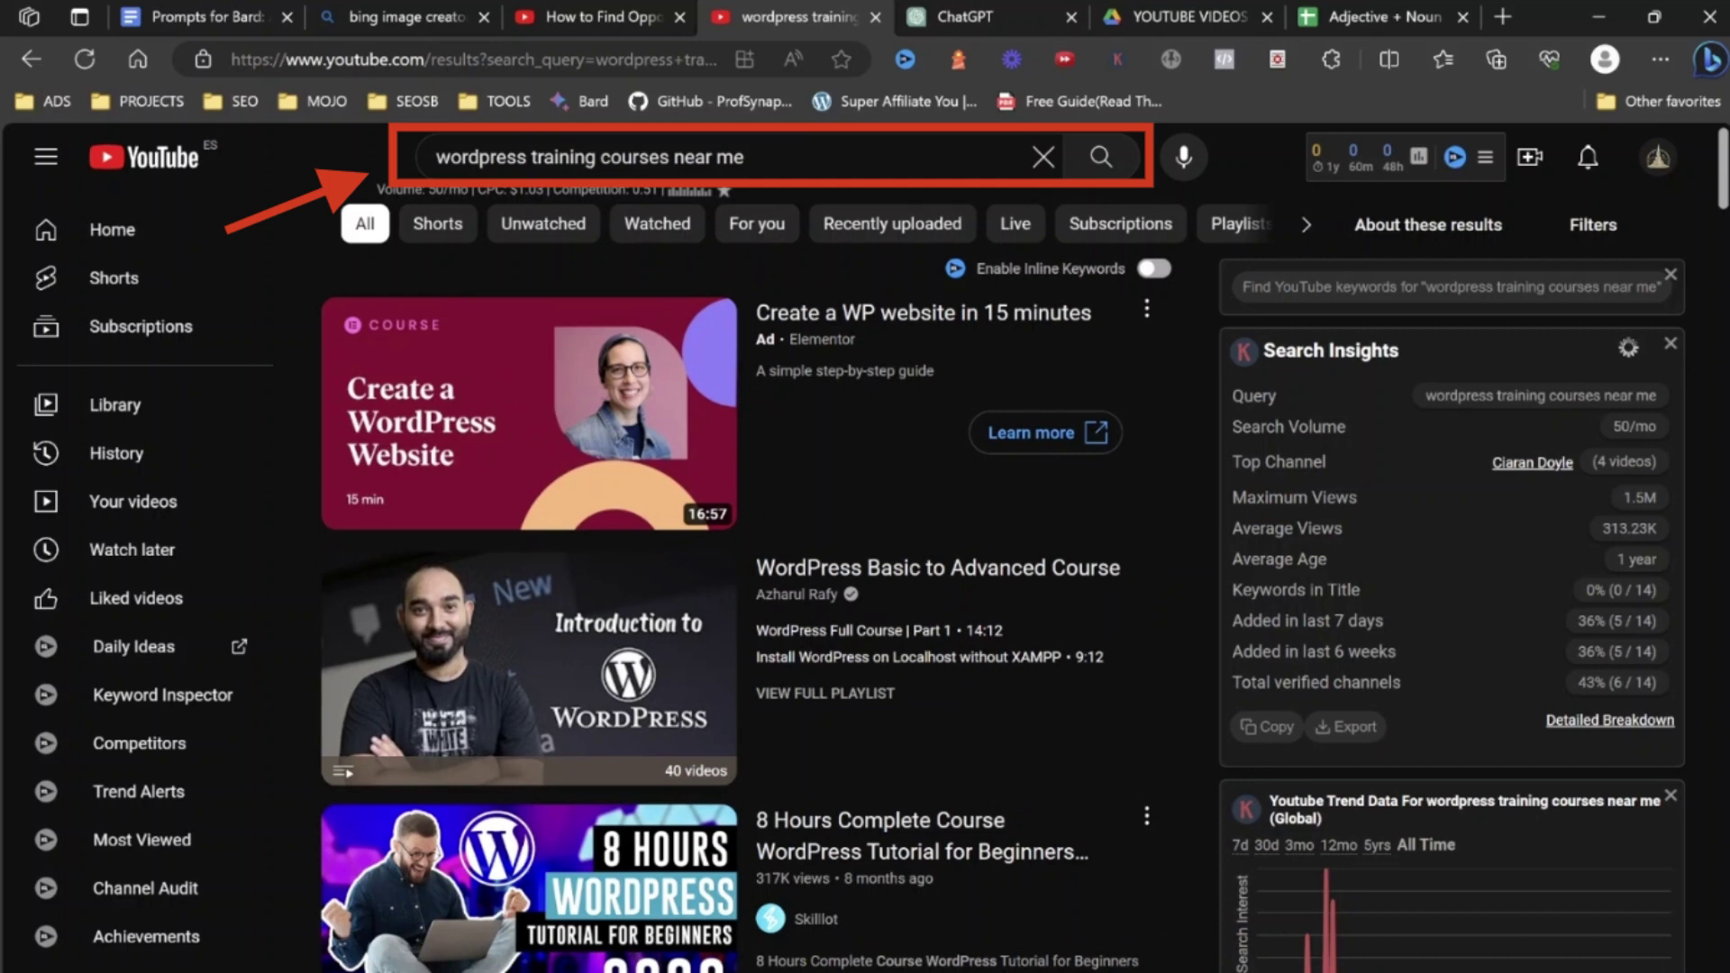
mouse_move(531, 669)
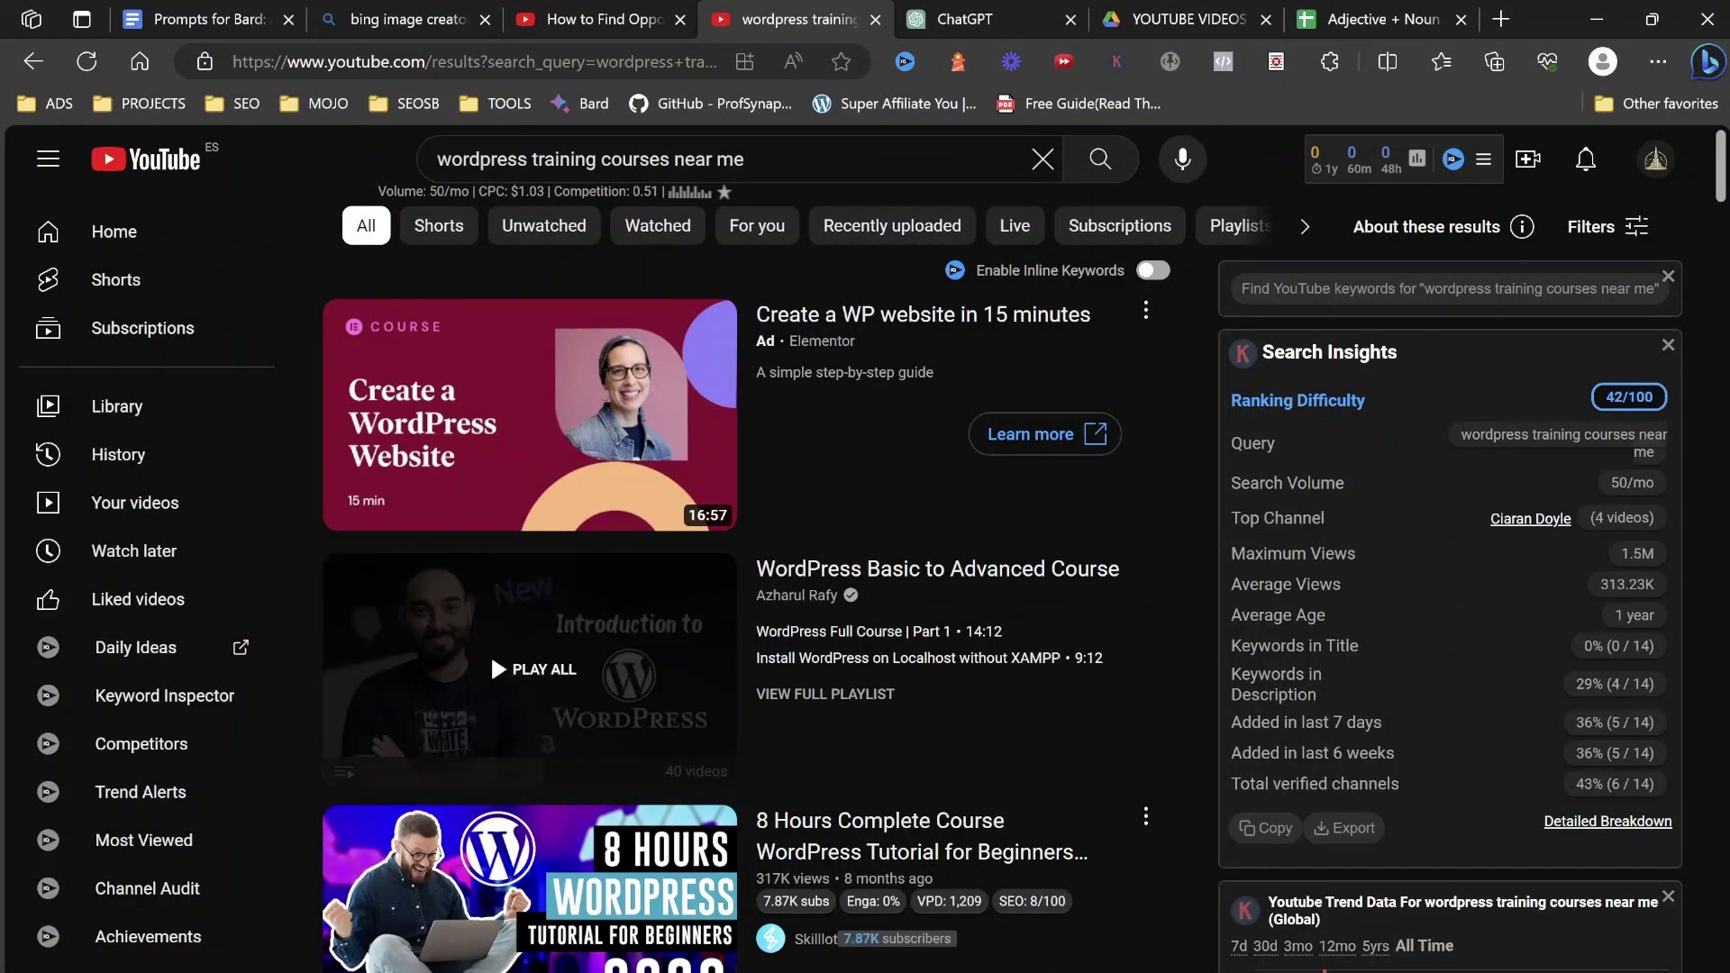
scroll(491, 653, "down", 1)
scroll(491, 653, "down", 2)
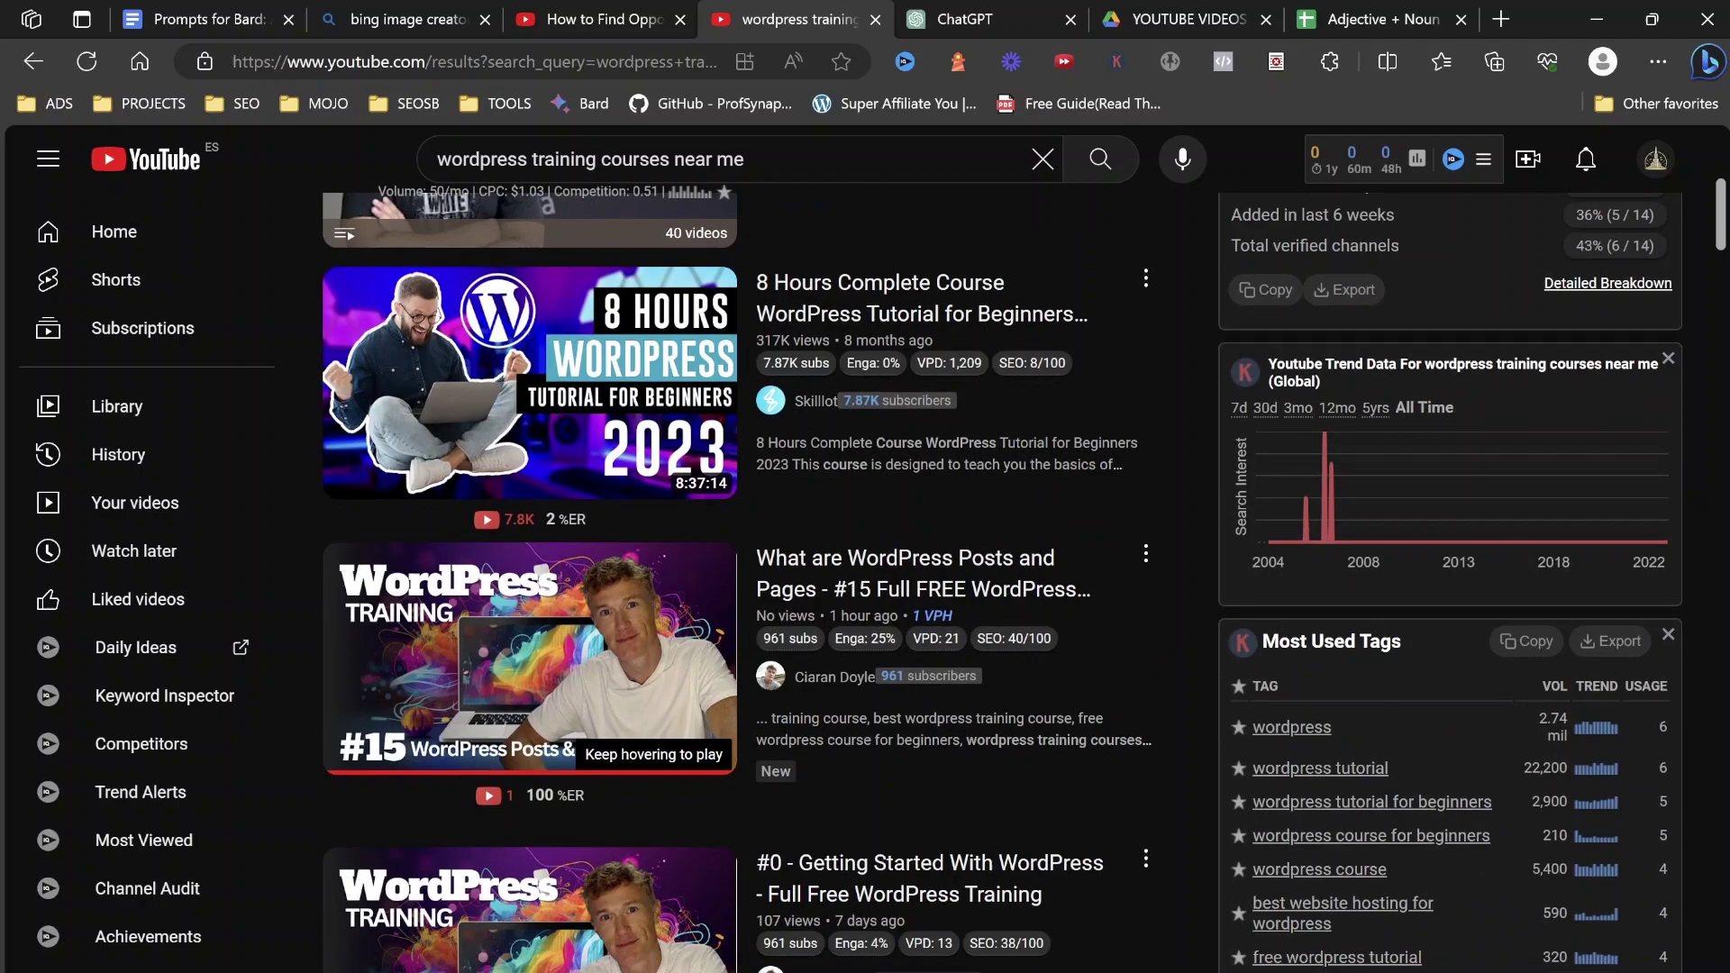
scroll(530, 540, "down", 1)
scroll(531, 541, "down", 1)
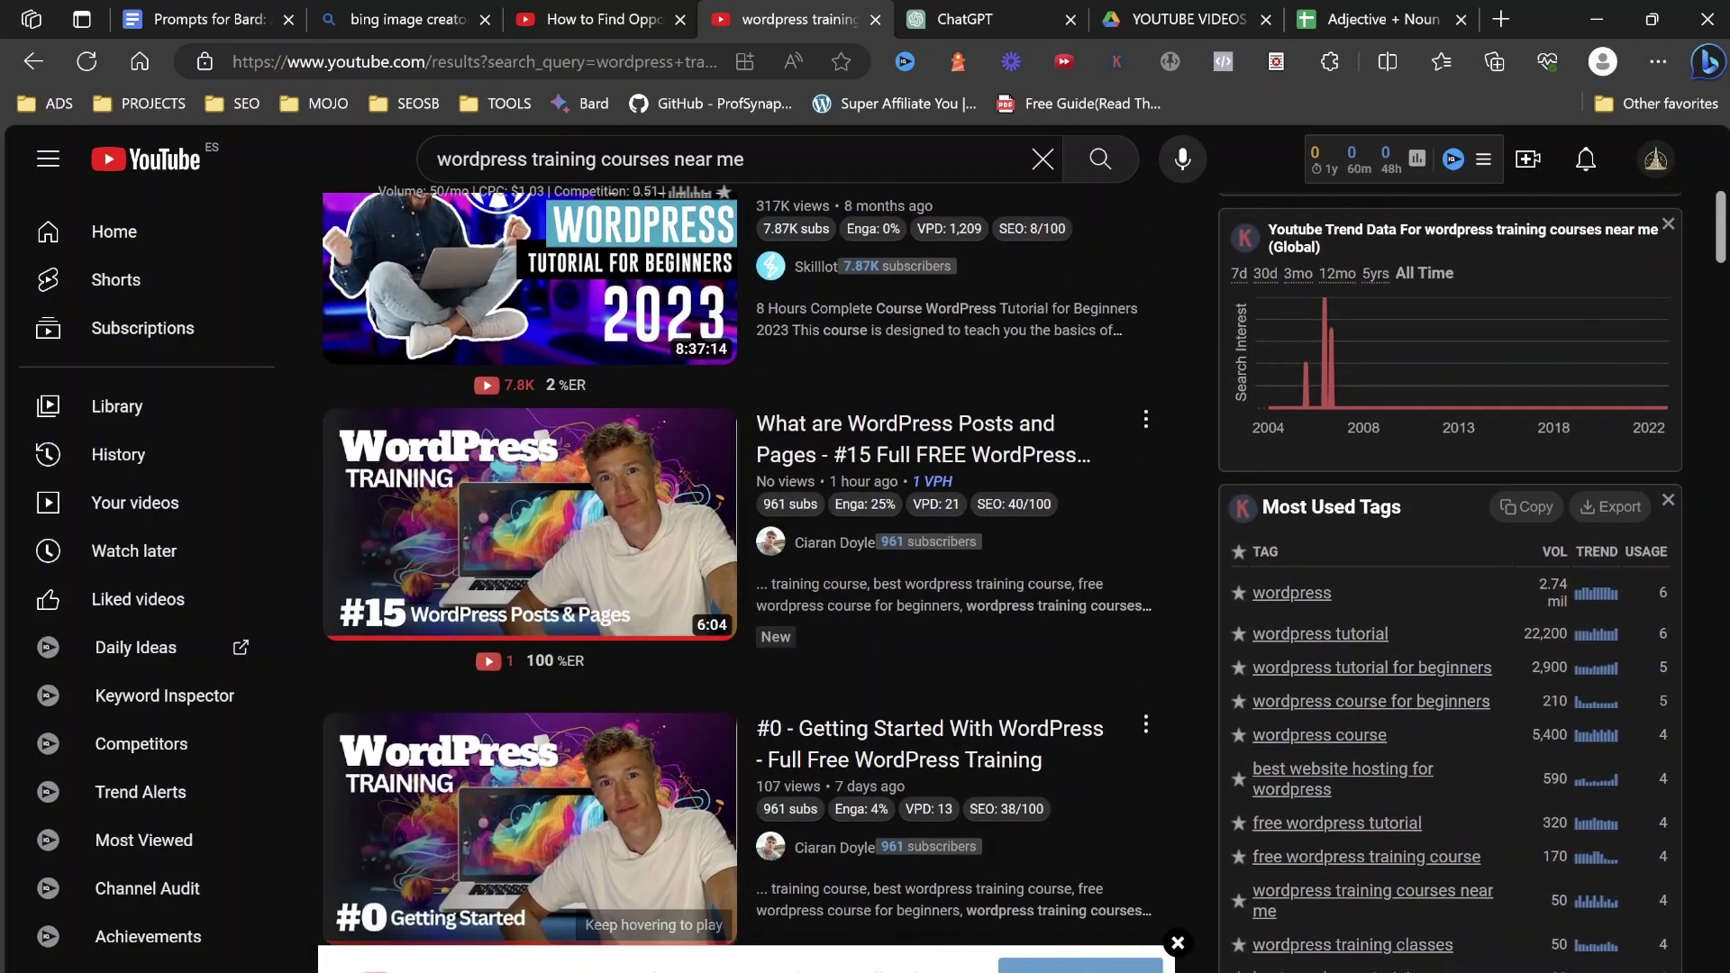
scroll(529, 541, "up", 2)
scroll(530, 785, "down", 1)
scroll(529, 785, "down", 4)
scroll(530, 784, "down", 3)
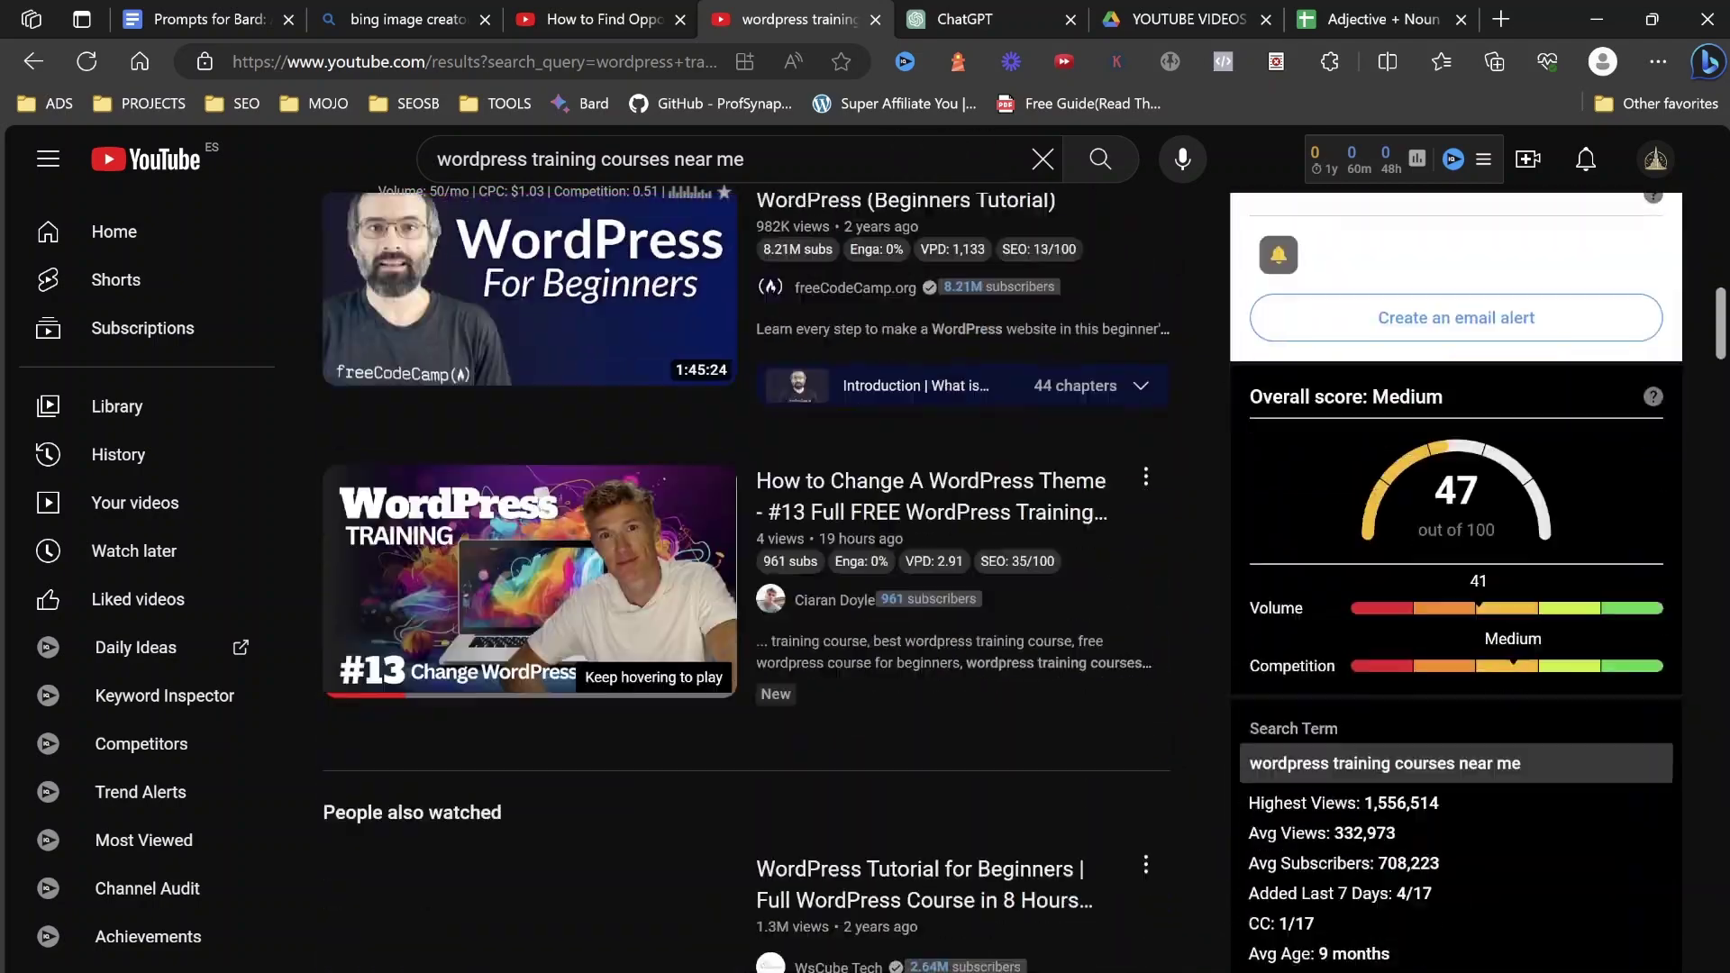
scroll(531, 783, "down", 2)
scroll(530, 785, "up", 5)
scroll(530, 785, "up", 4)
scroll(529, 784, "up", 3)
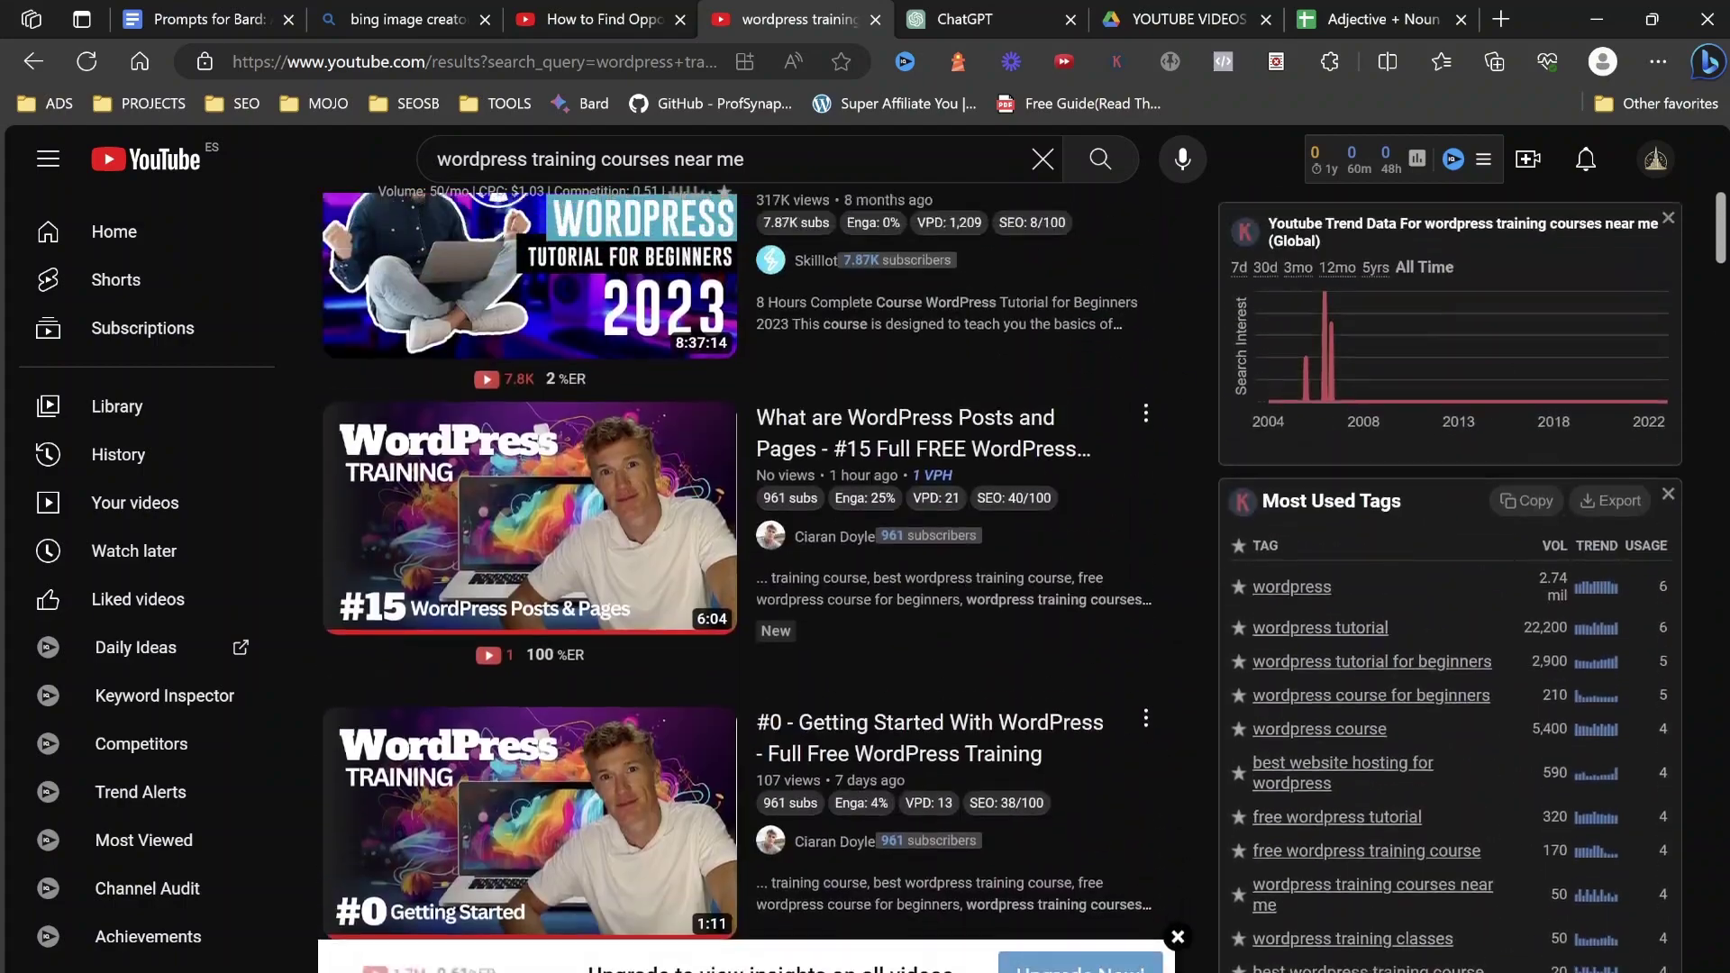
scroll(530, 784, "up", 2)
scroll(530, 784, "up", 1)
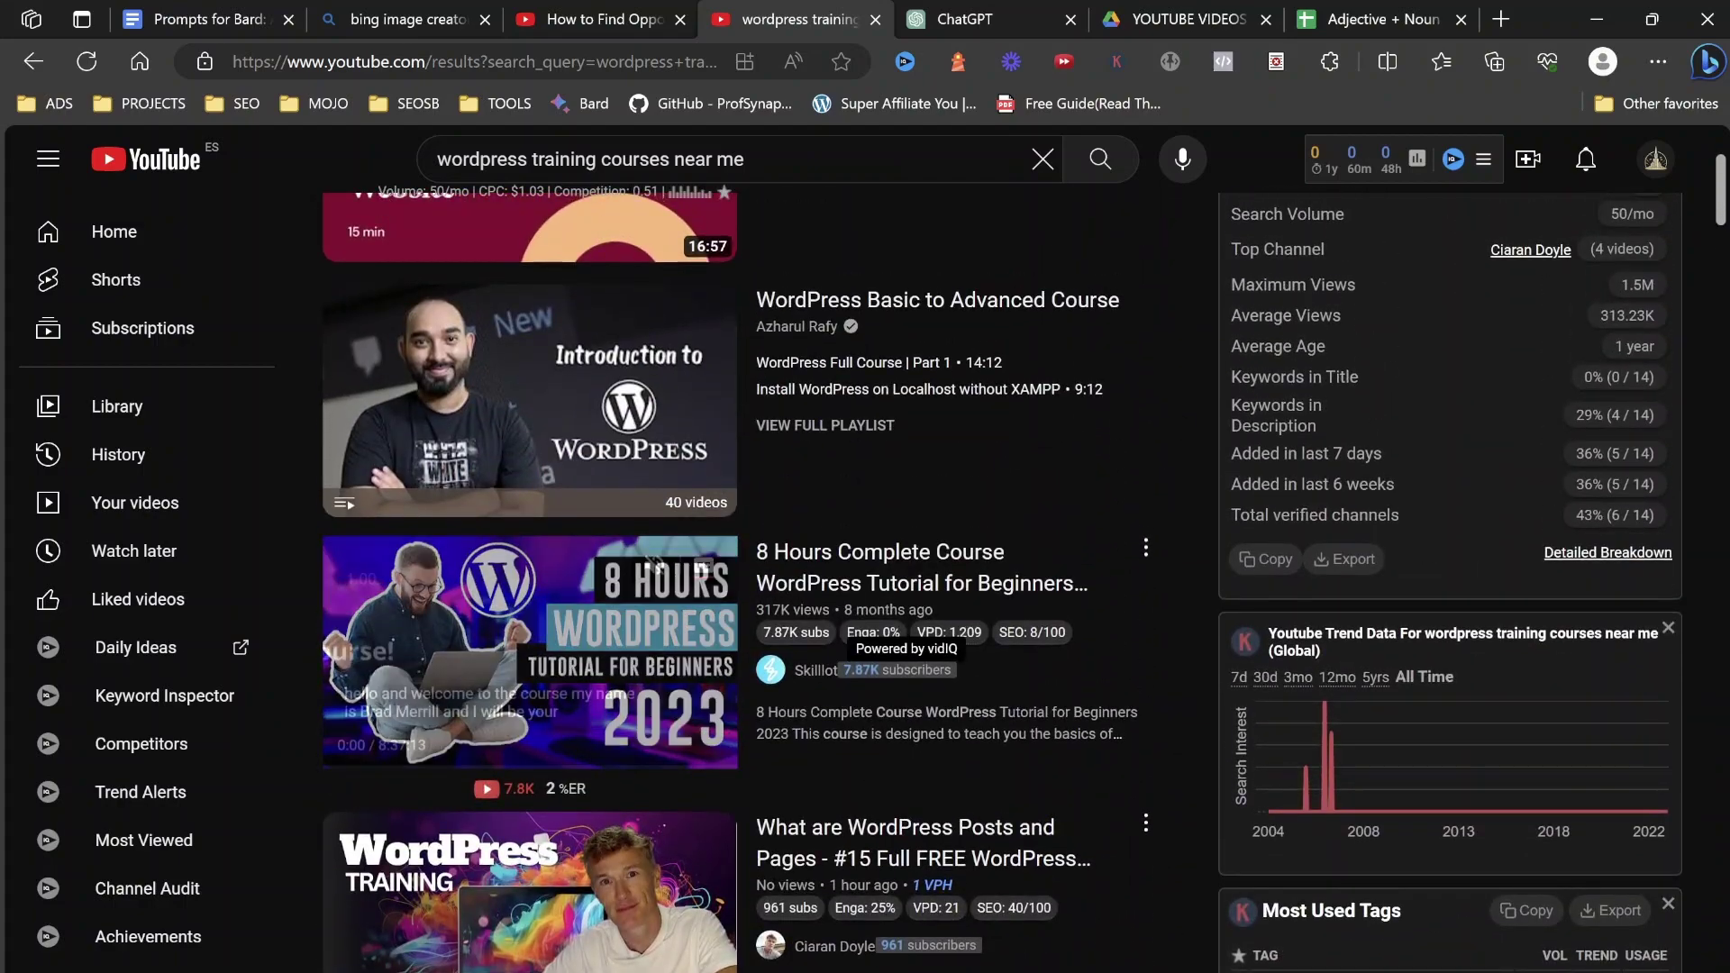
scroll(491, 533, "up", 1)
scroll(490, 533, "down", 3)
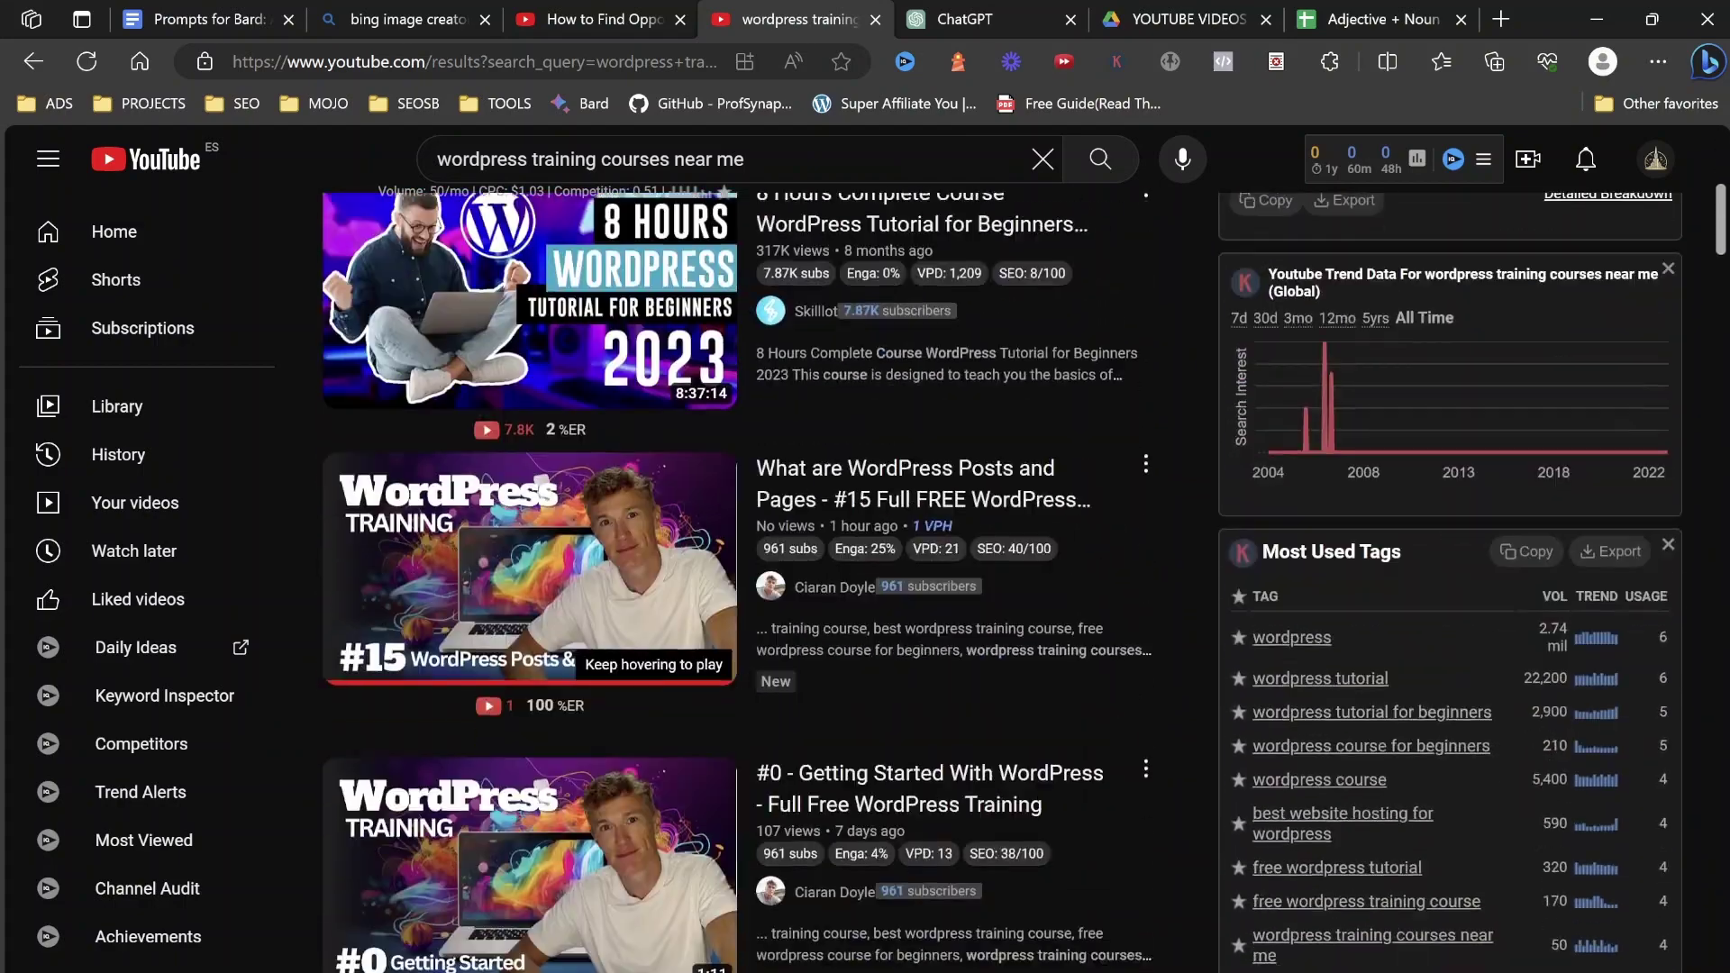
scroll(490, 533, "up", 2)
scroll(530, 649, "up", 2)
scroll(529, 649, "down", 2)
scroll(531, 649, "down", 1)
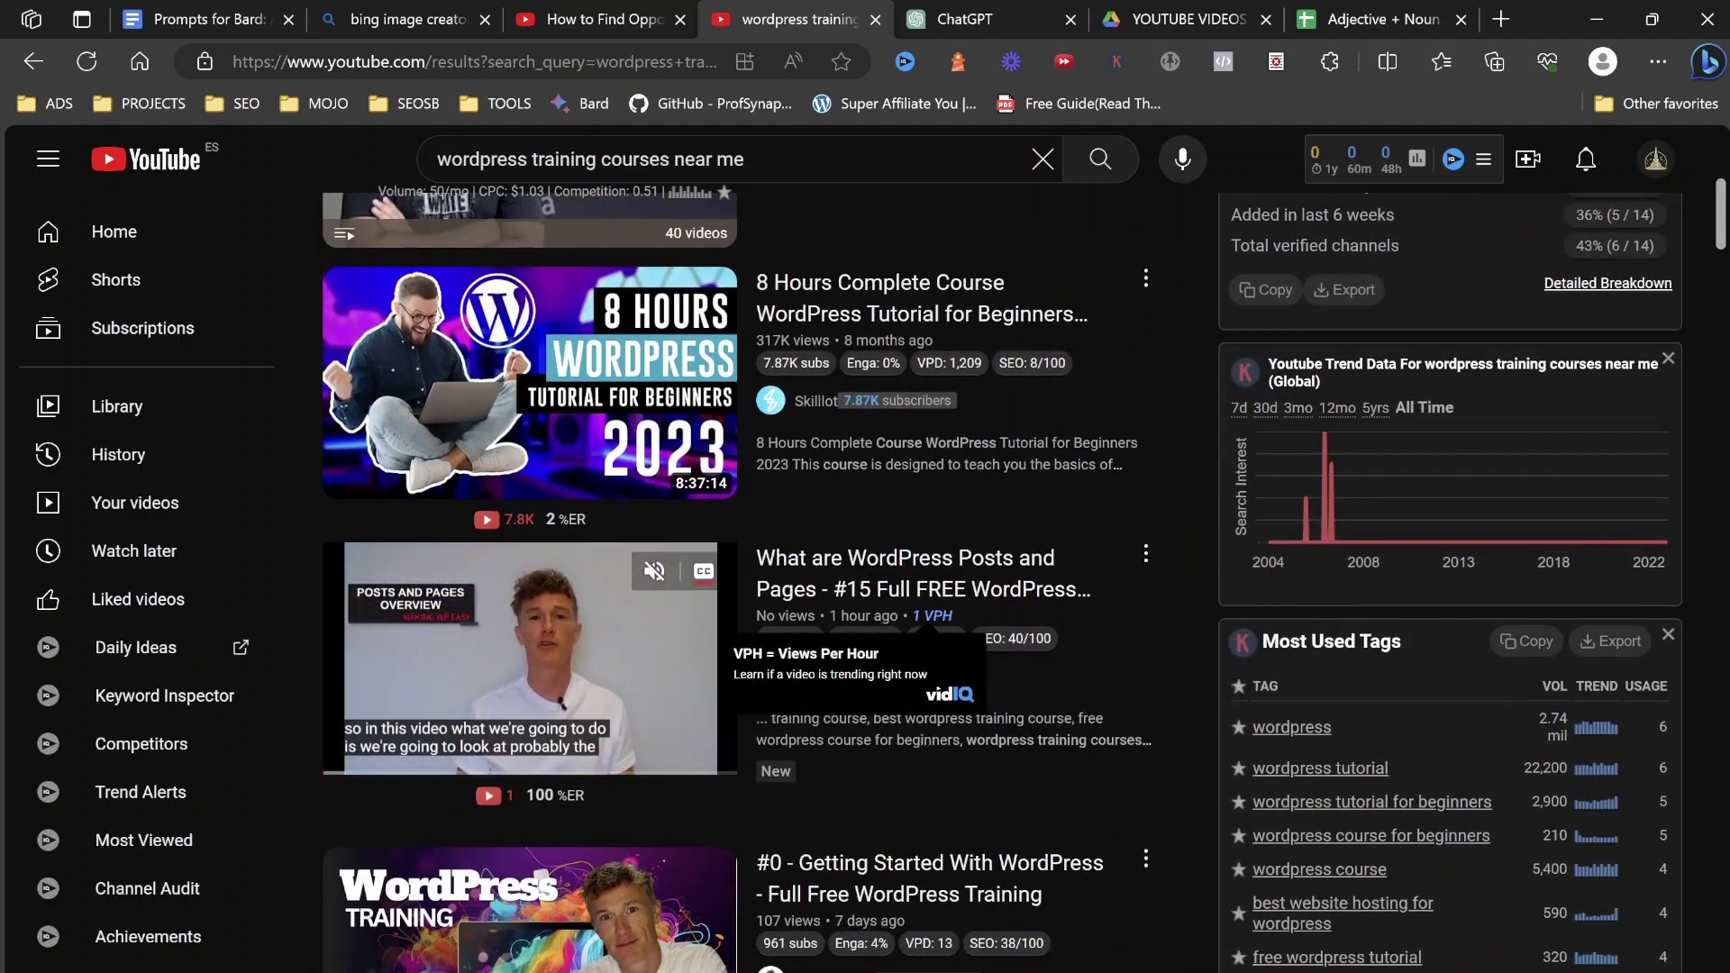
scroll(530, 542, "up", 3)
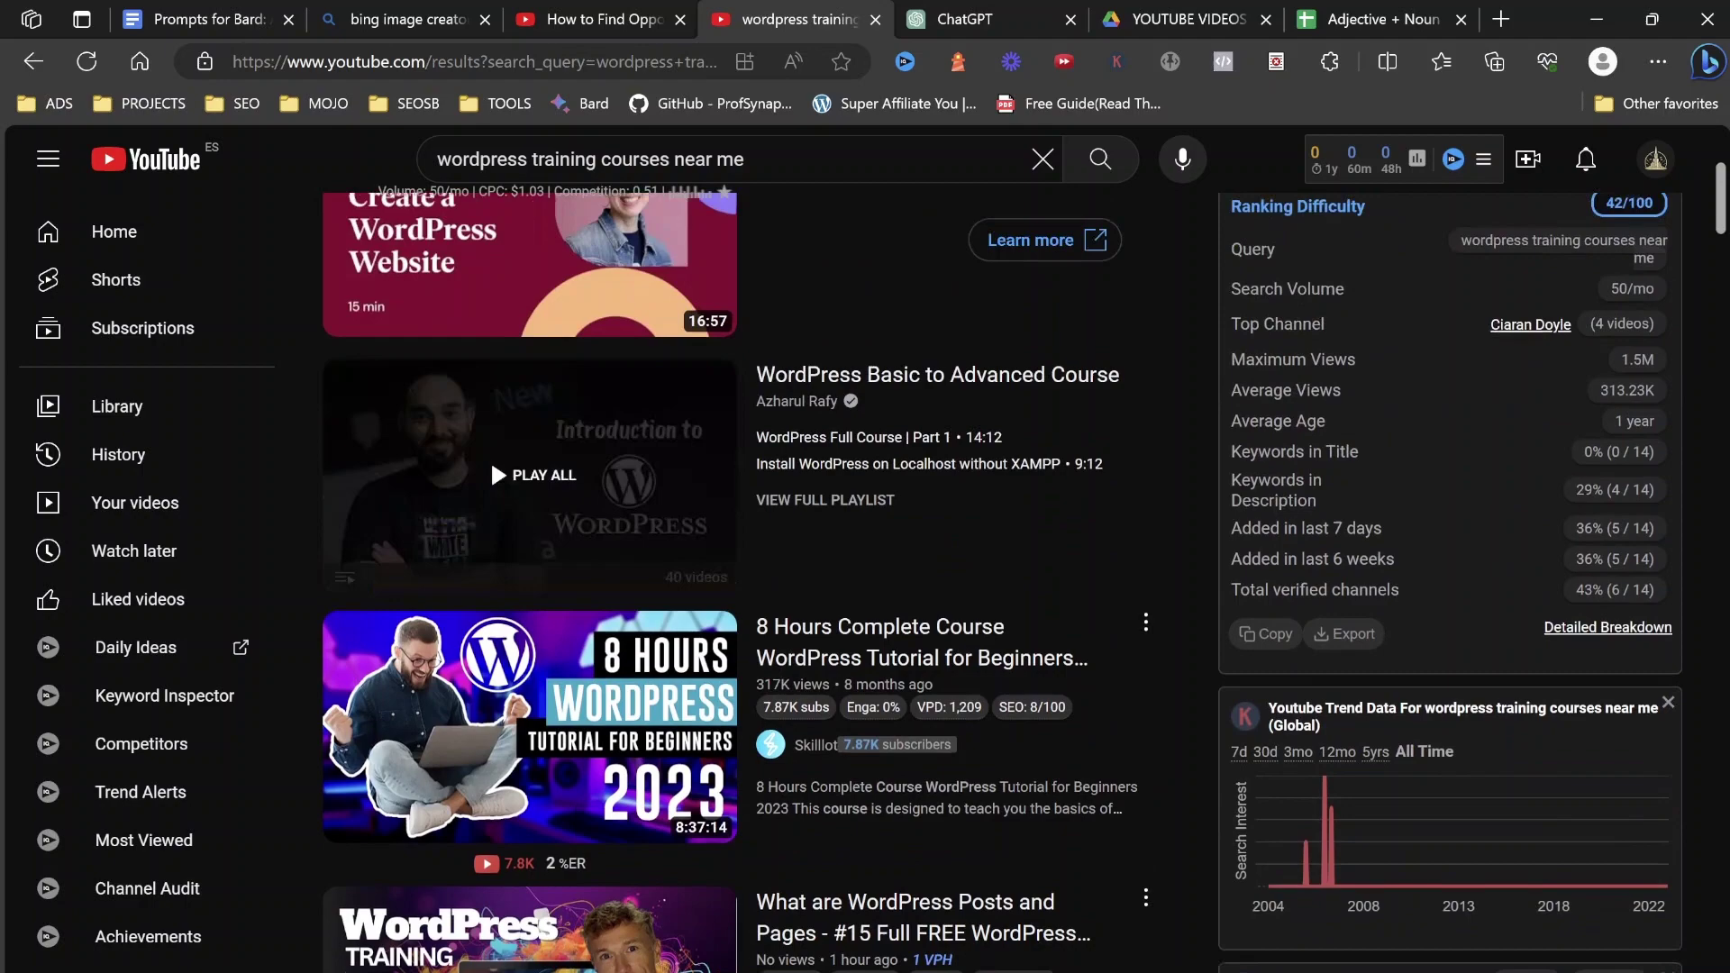
scroll(531, 541, "up", 1)
Return to Ciaran Doyle's 'How to Find Opportunity for Business' video
key("ctrl+shift+Tab")
scroll(602, 540, "down", 1)
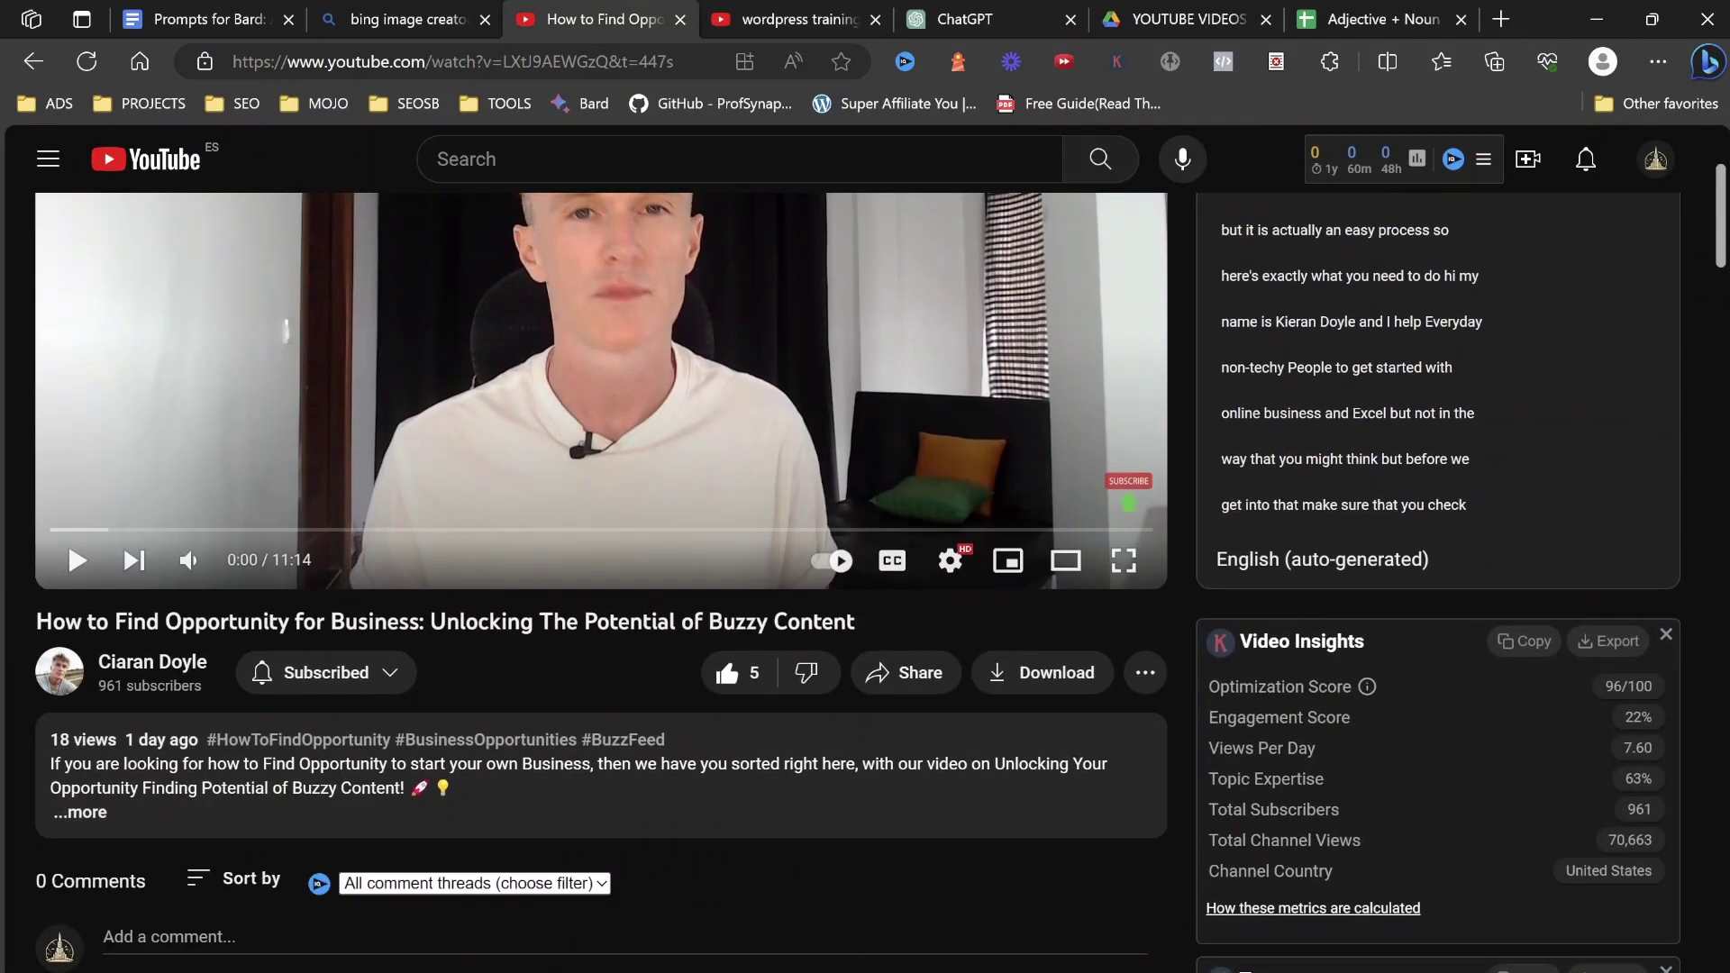
scroll(601, 541, "up", 2)
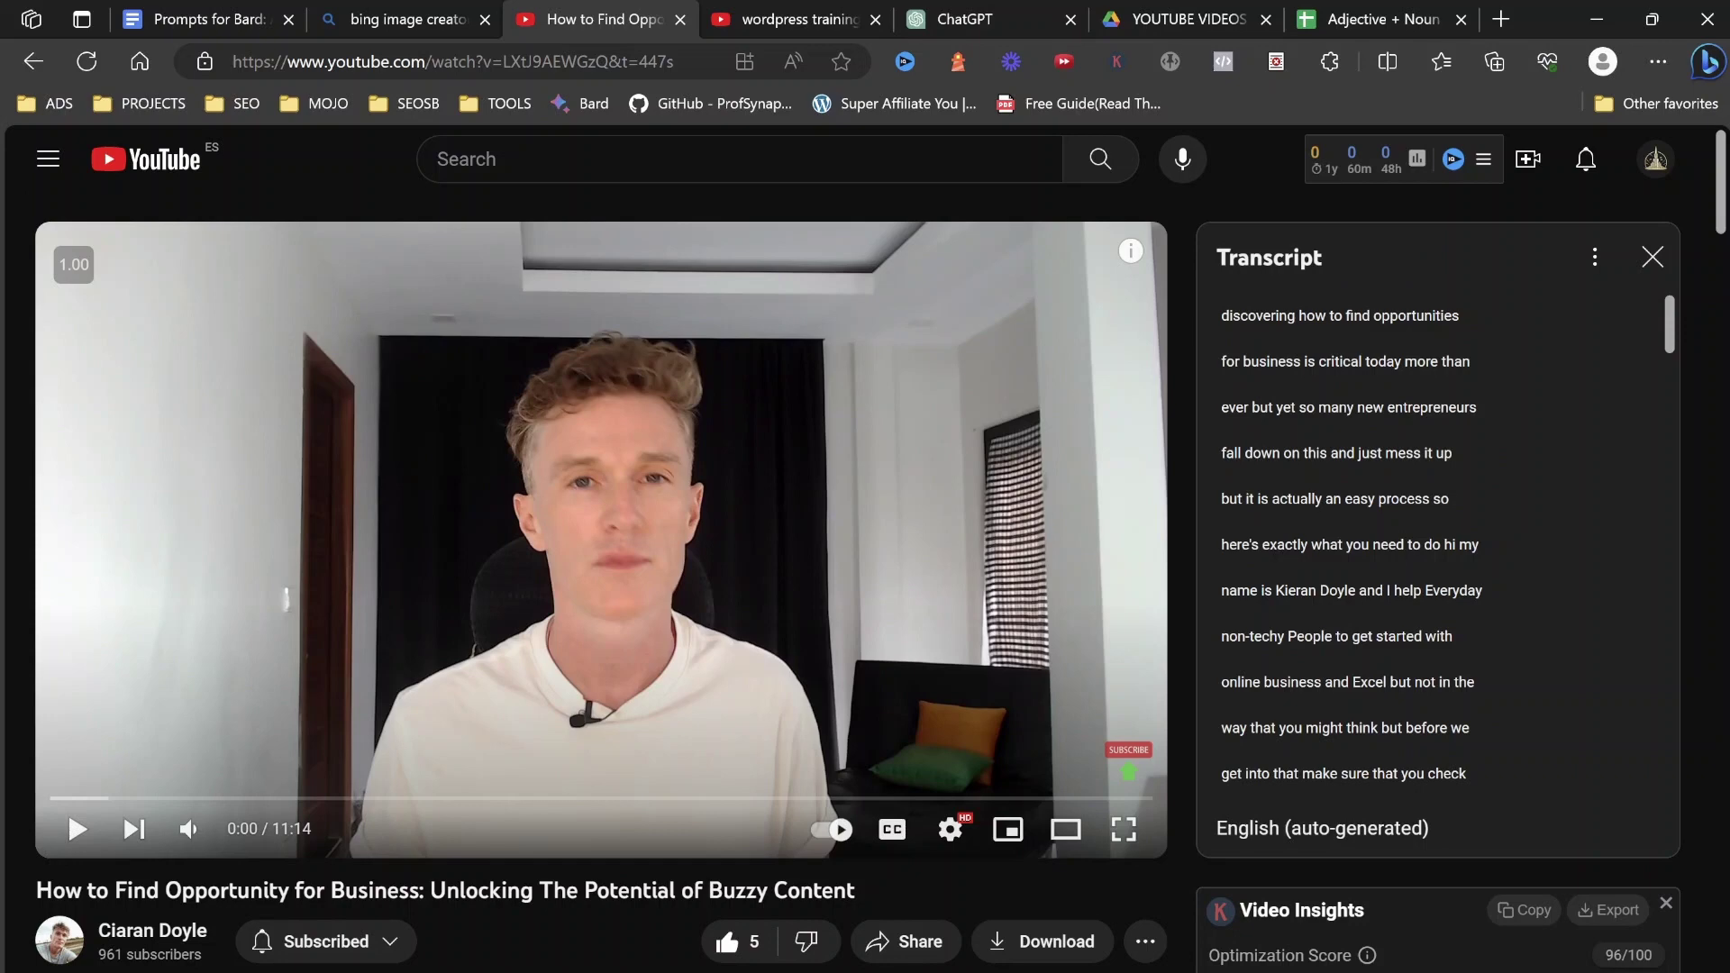
Paste the article-outline prompt into ChatGPT's message box, then go back to the business opportunity video
left_click(797, 19)
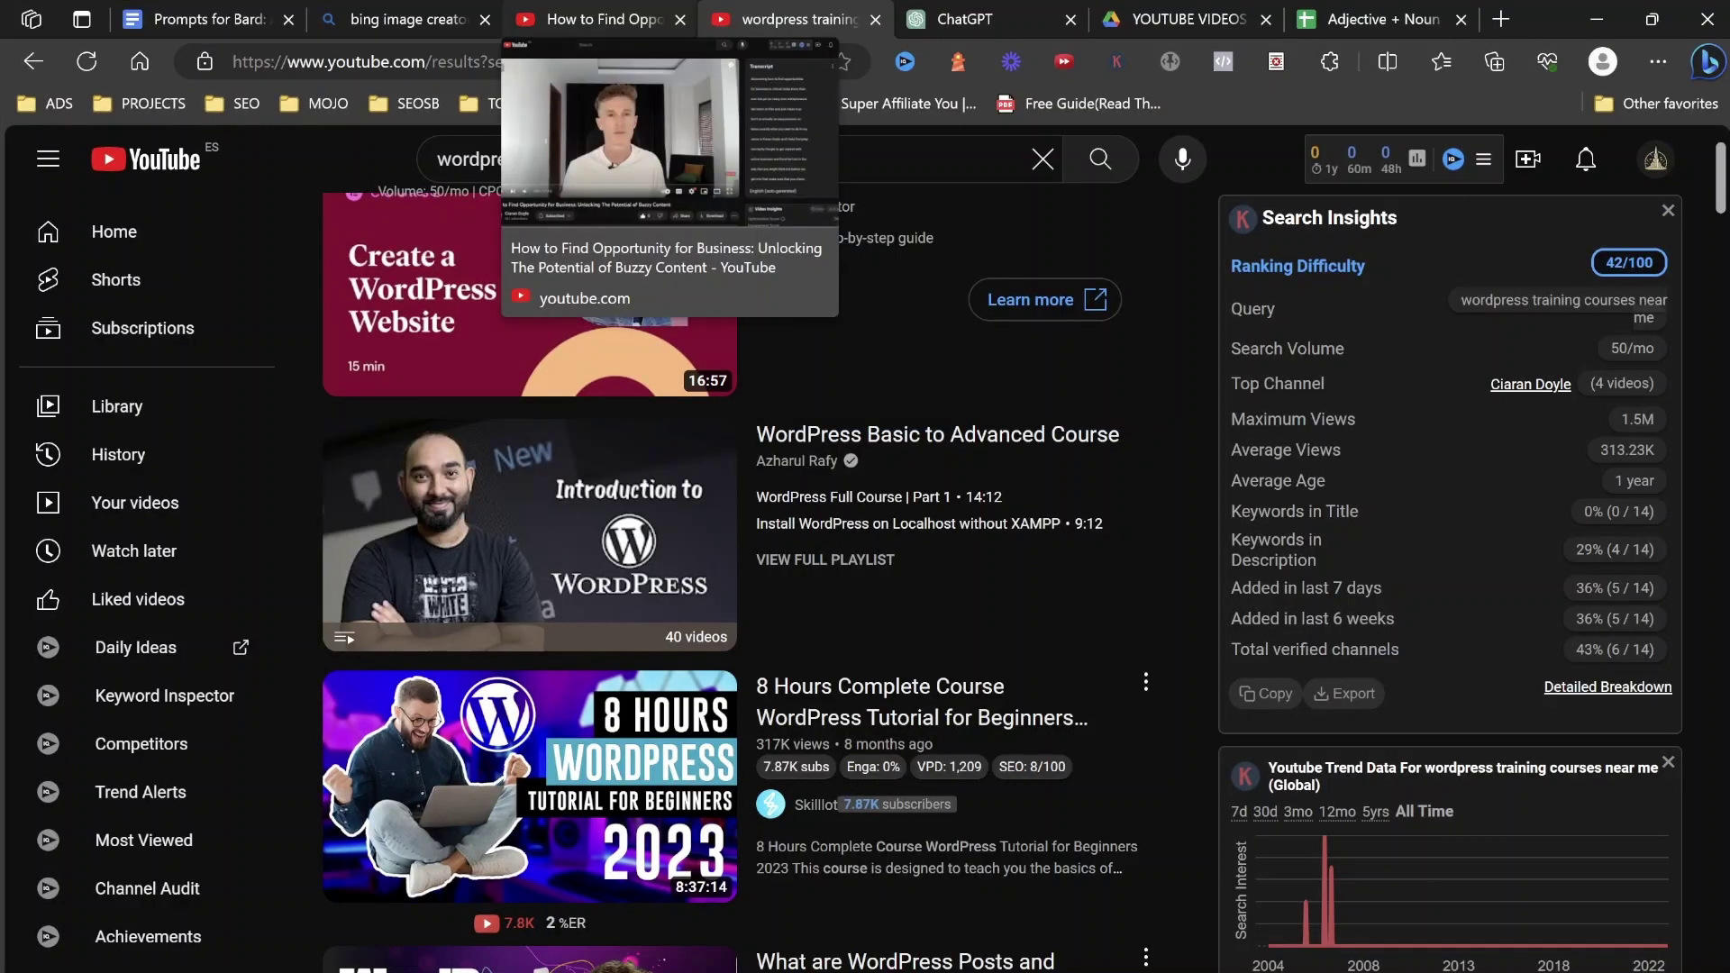
left_click(595, 19)
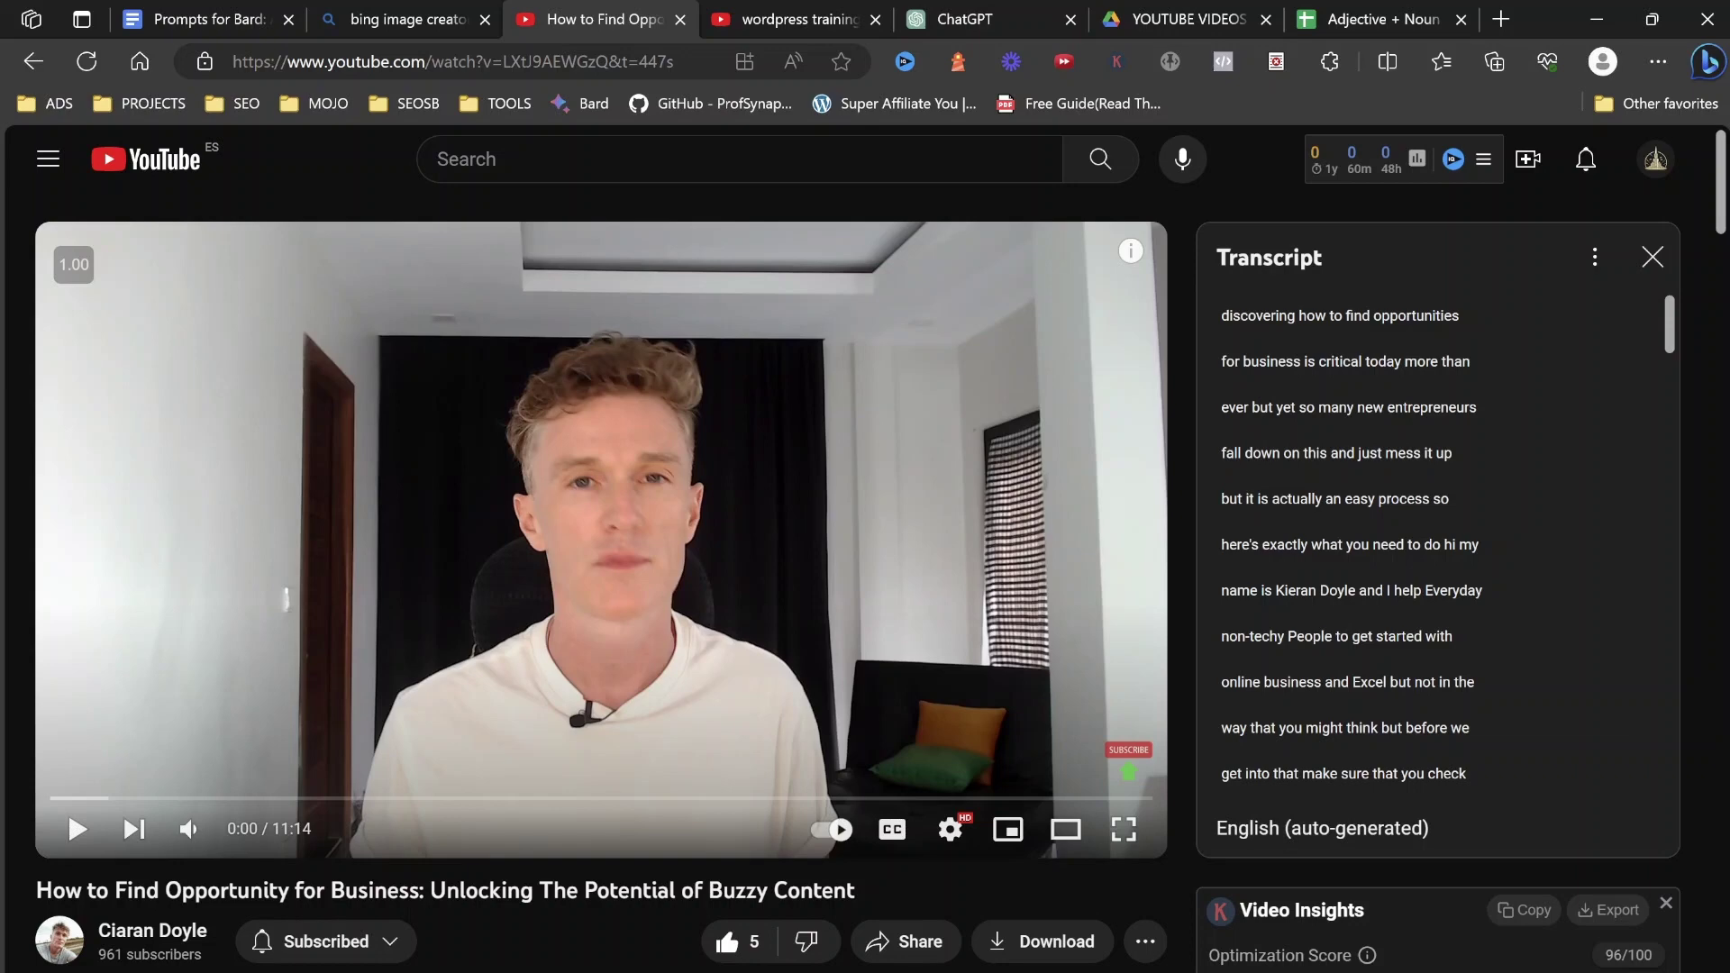
key("ctrl+6")
type("using the target keyword: [INSERT KEYWORD], and the video text paste below create an outline for the article from the video text using the following criteria. Include a title tag and meta description that entices the reader on the search engine to click, along with ensuring the main keyword is included. In the article structure ensure that it semantically covers all aspects of the targeted keyword and any missing from the video text.")
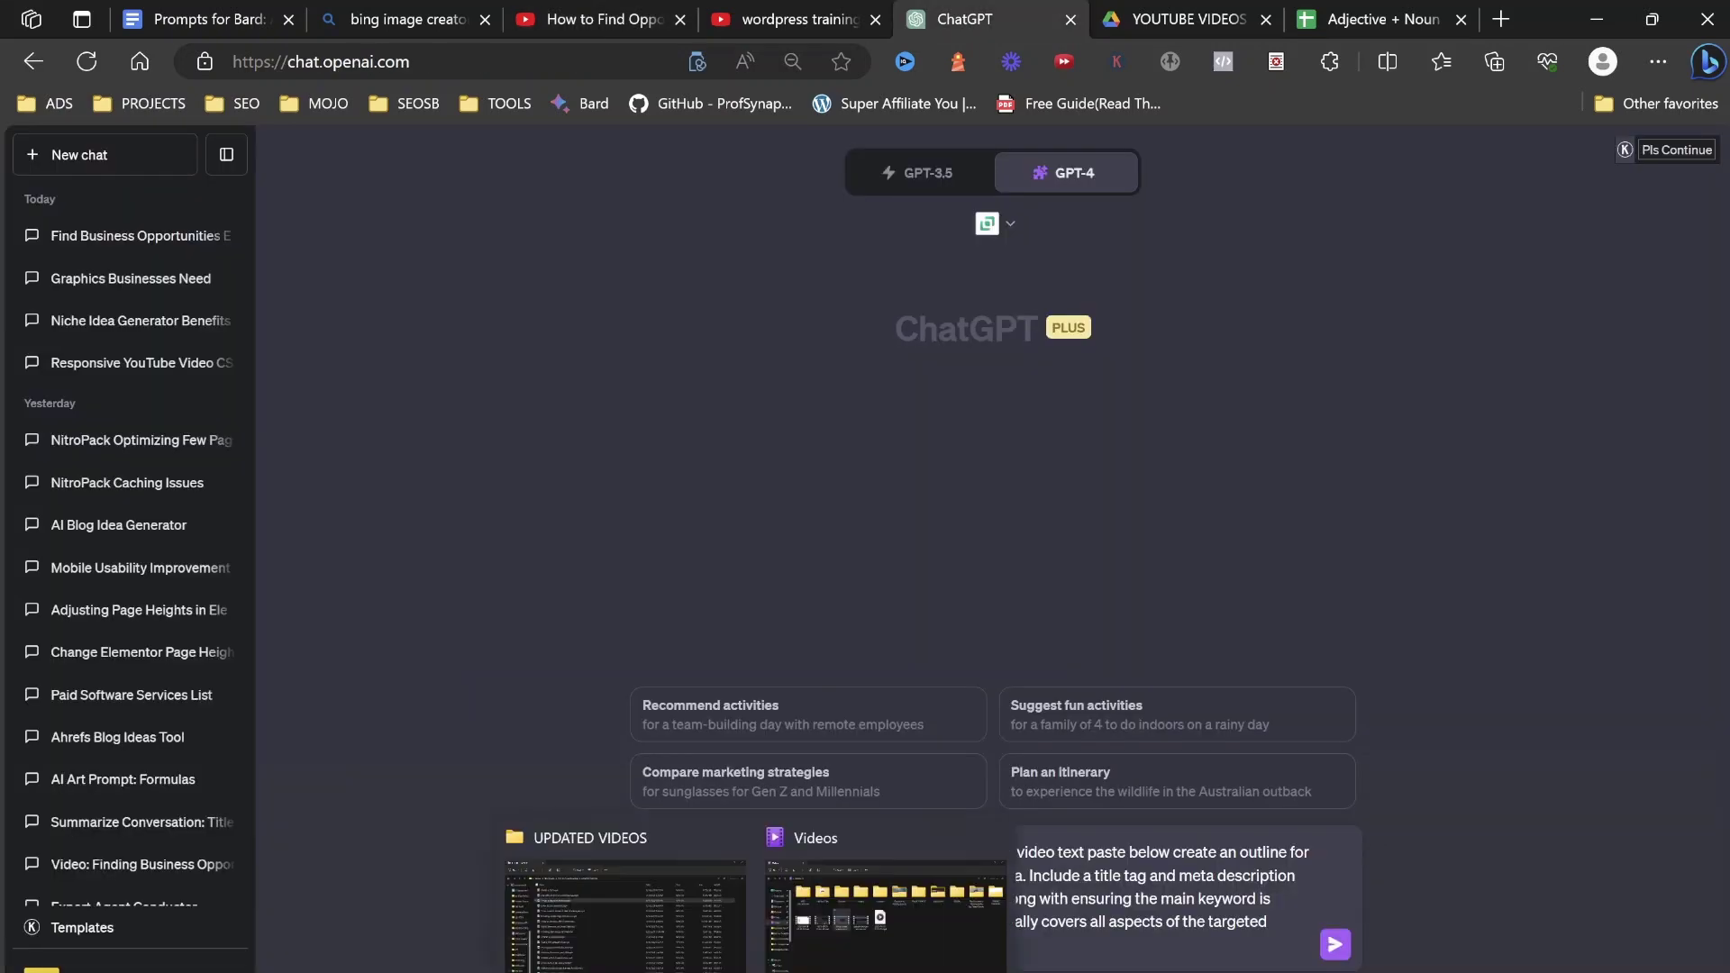
key("ctrl+3")
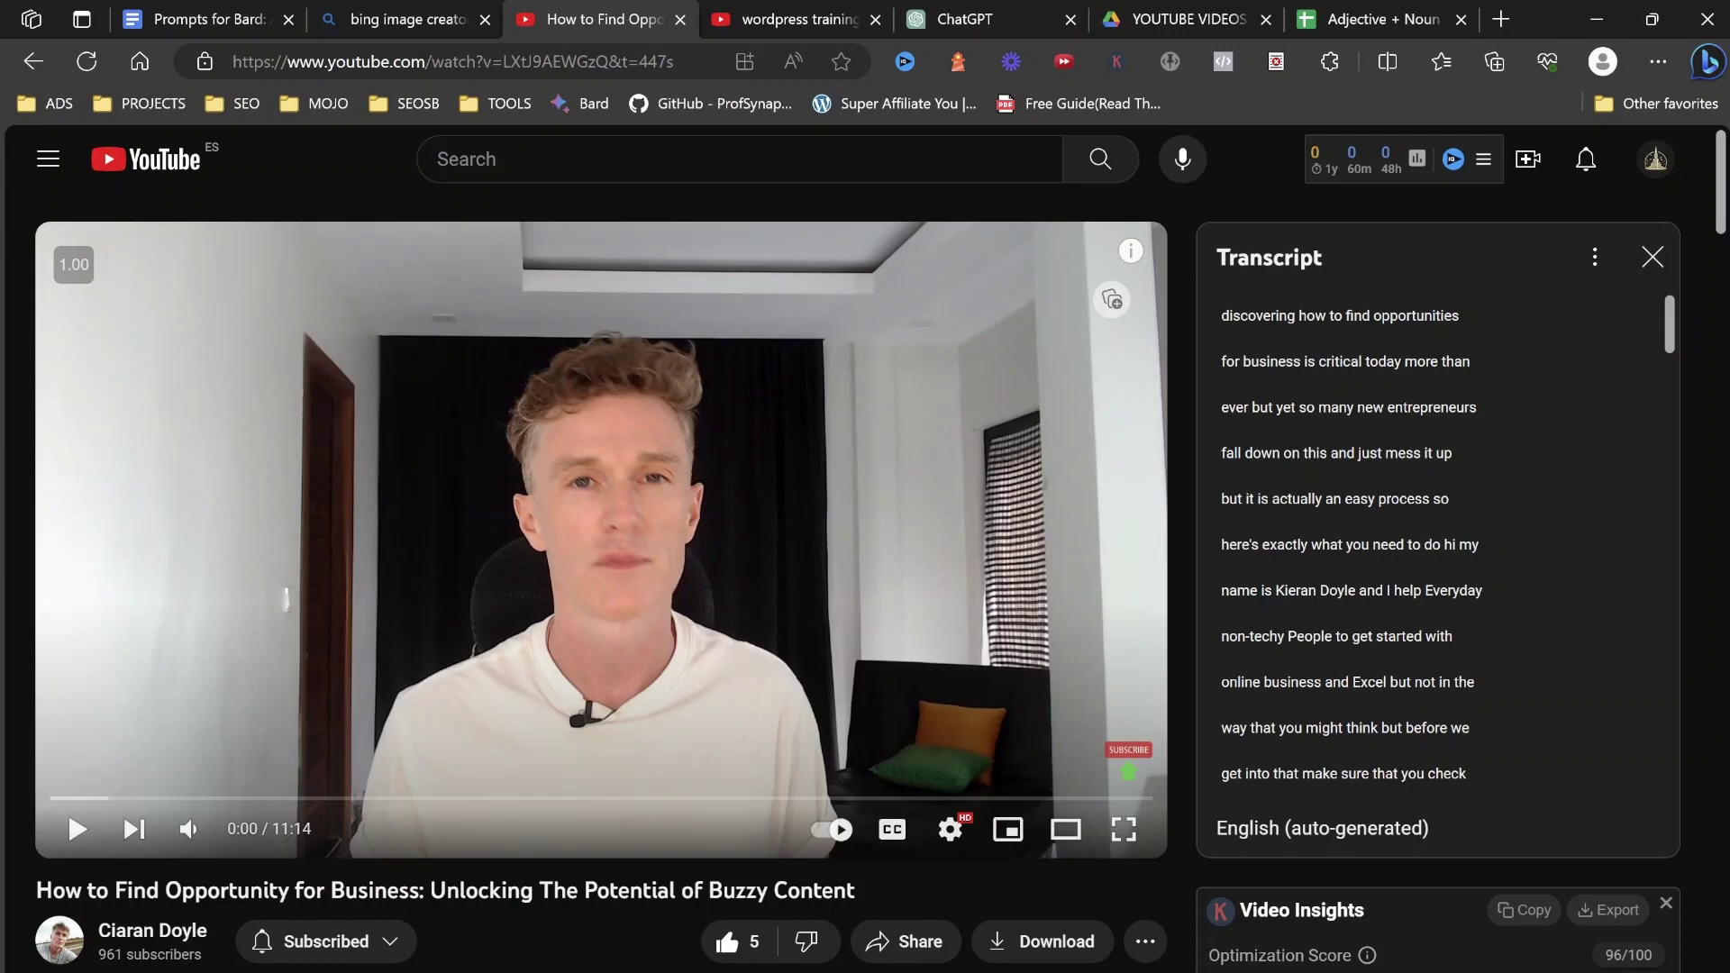
scroll(865, 591, "down", 1)
scroll(865, 590, "up", 1)
Show the video's transcript and select its text from the beginning
left_click(1145, 941)
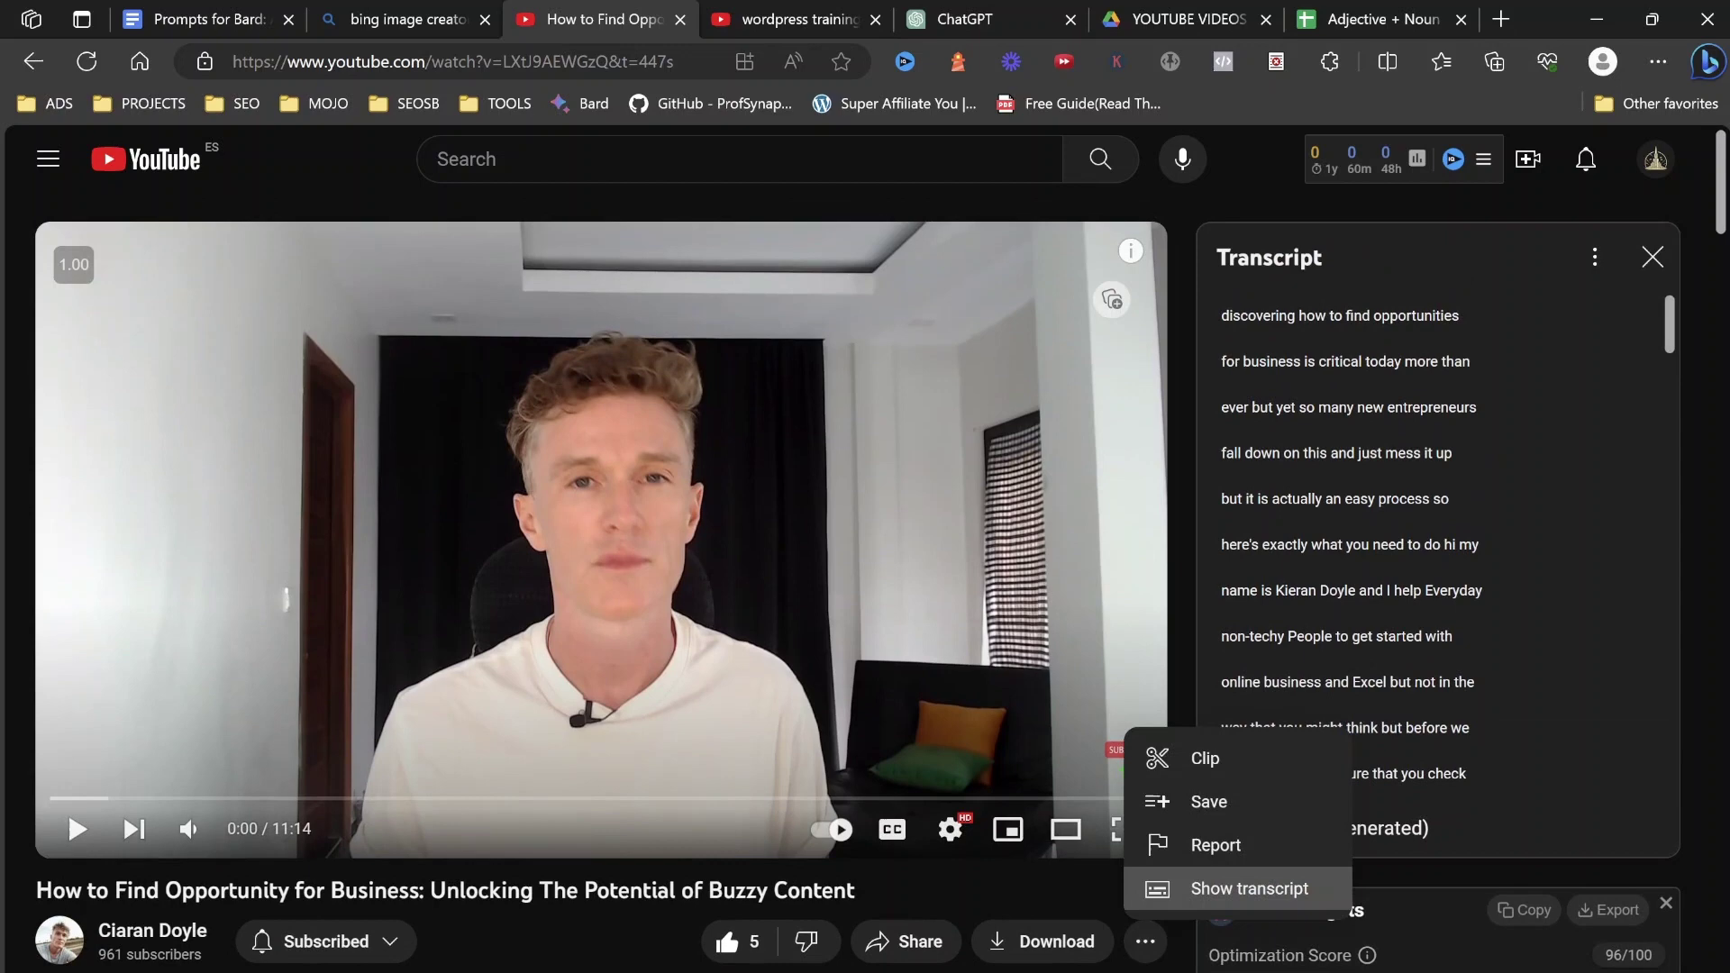
left_click(1248, 888)
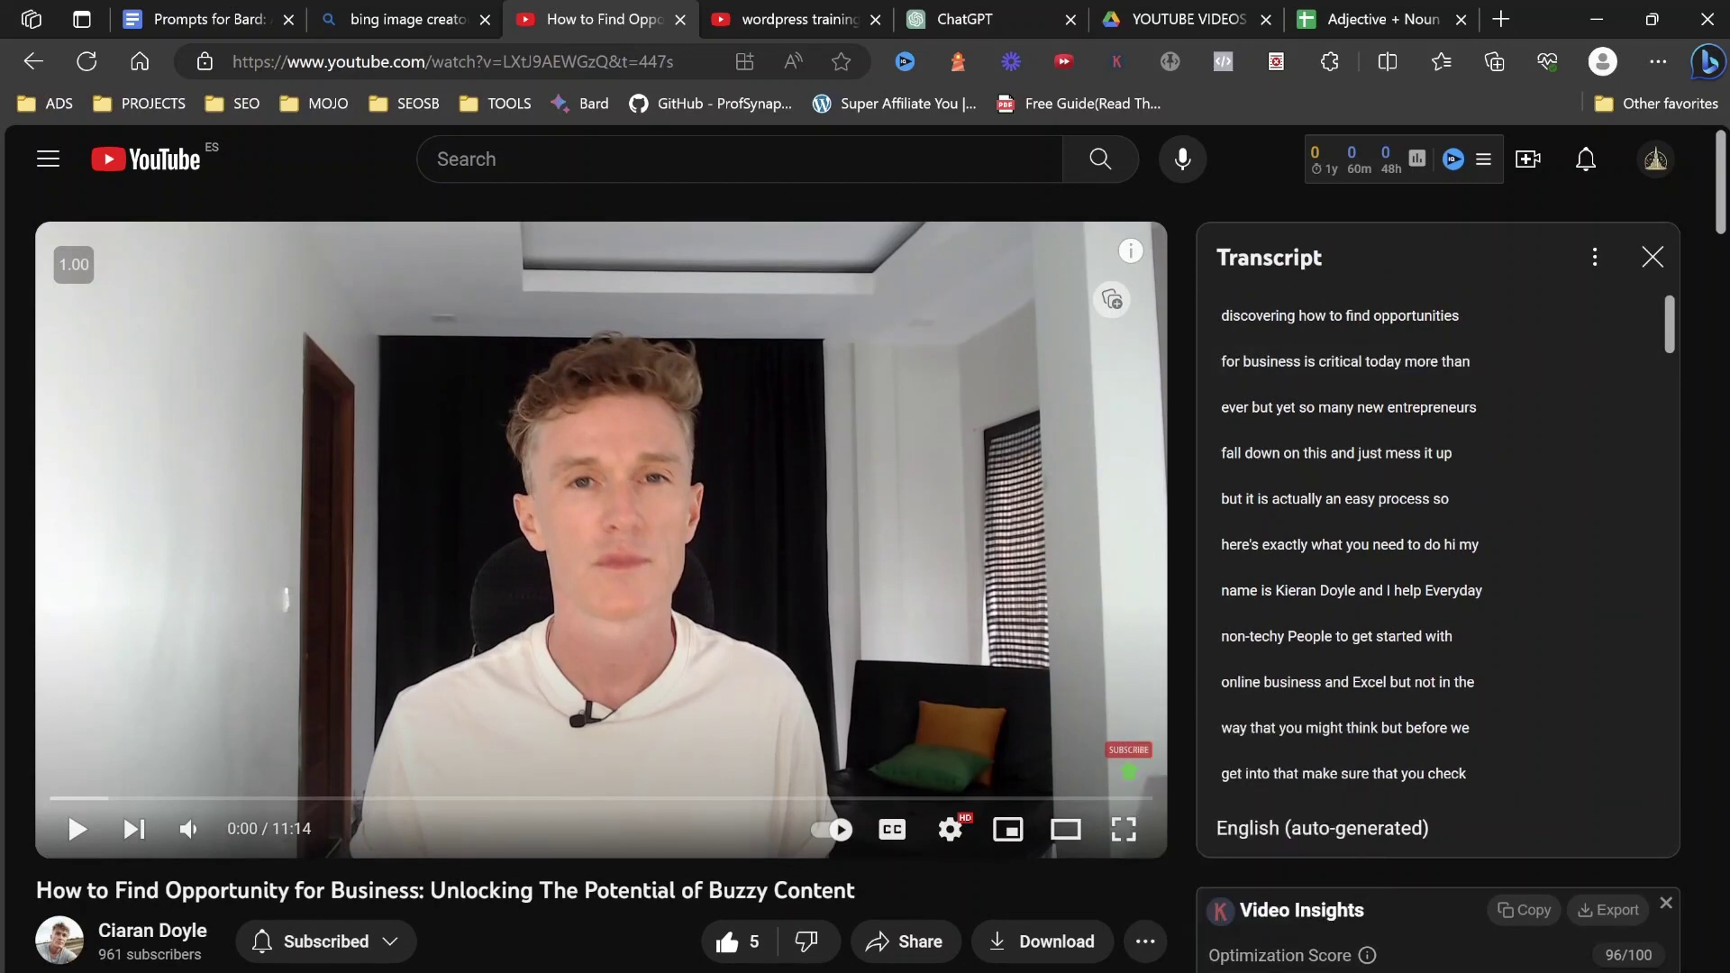
scroll(1429, 542, "down", 1)
scroll(1428, 542, "down", 2)
scroll(1428, 541, "up", 3)
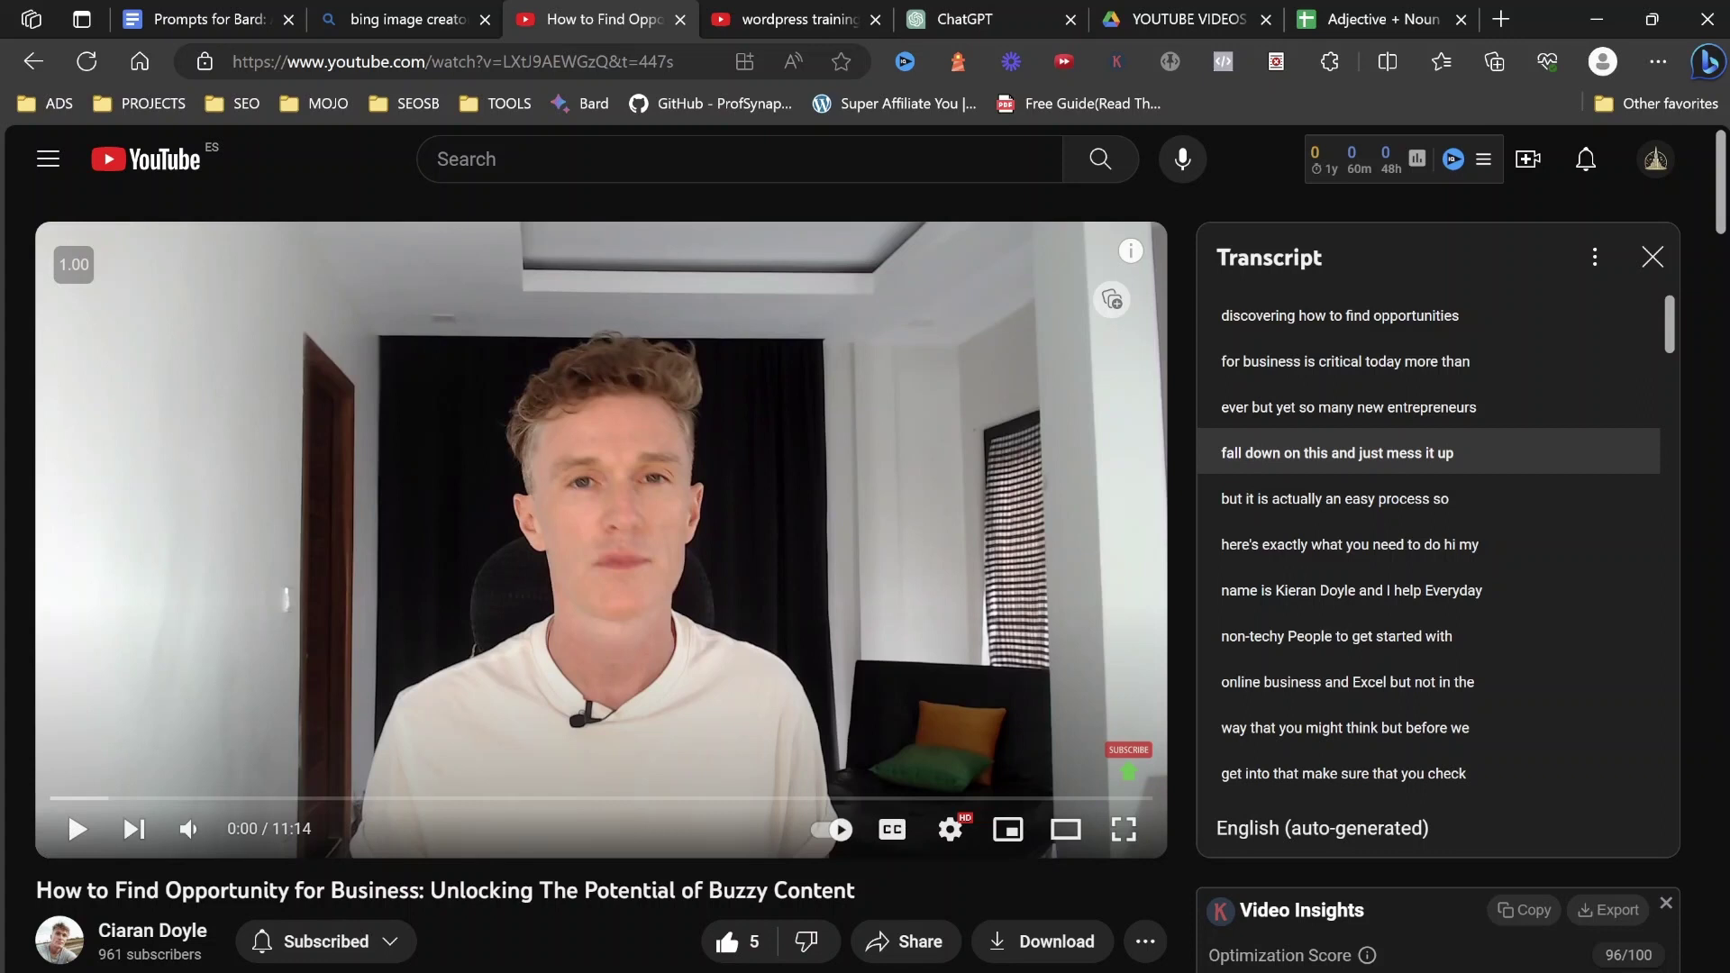
mouse_move(1221, 316)
left_mouse_down()
mouse_move(1300, 361)
mouse_move(1352, 797)
left_mouse_up()
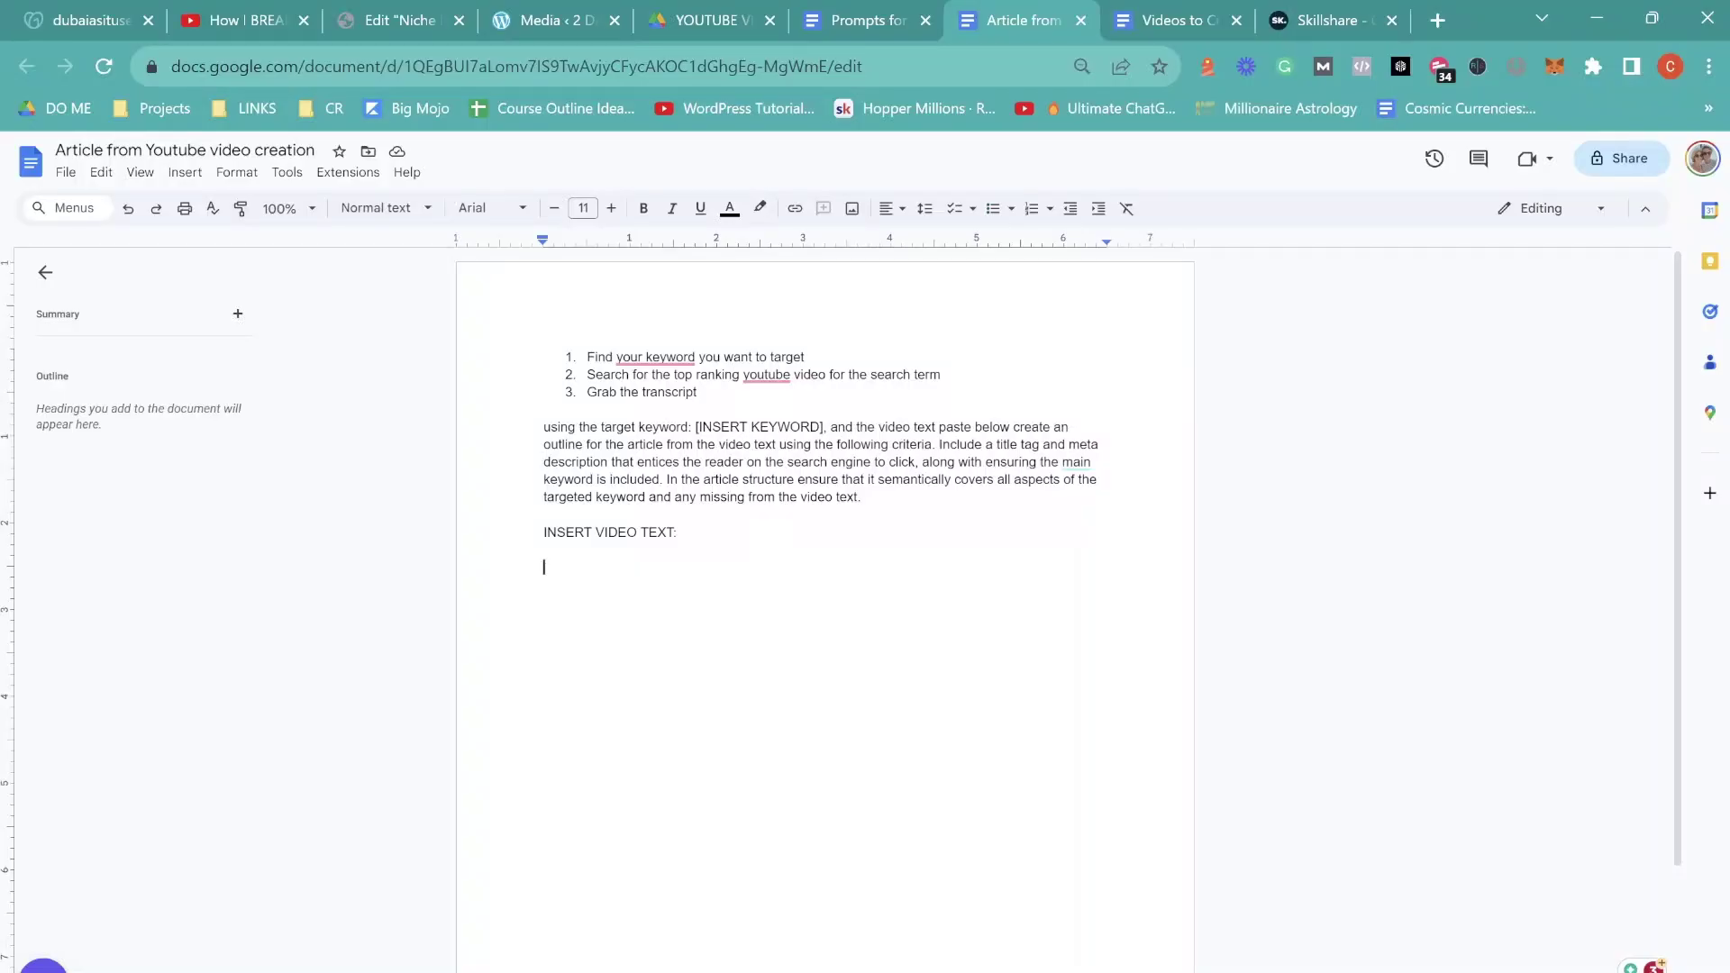
Copy the article-outline prompt paragraph from the Google Docs notes
mouse_move(865, 498)
left_mouse_down()
mouse_move(545, 409)
mouse_move(545, 427)
left_mouse_up()
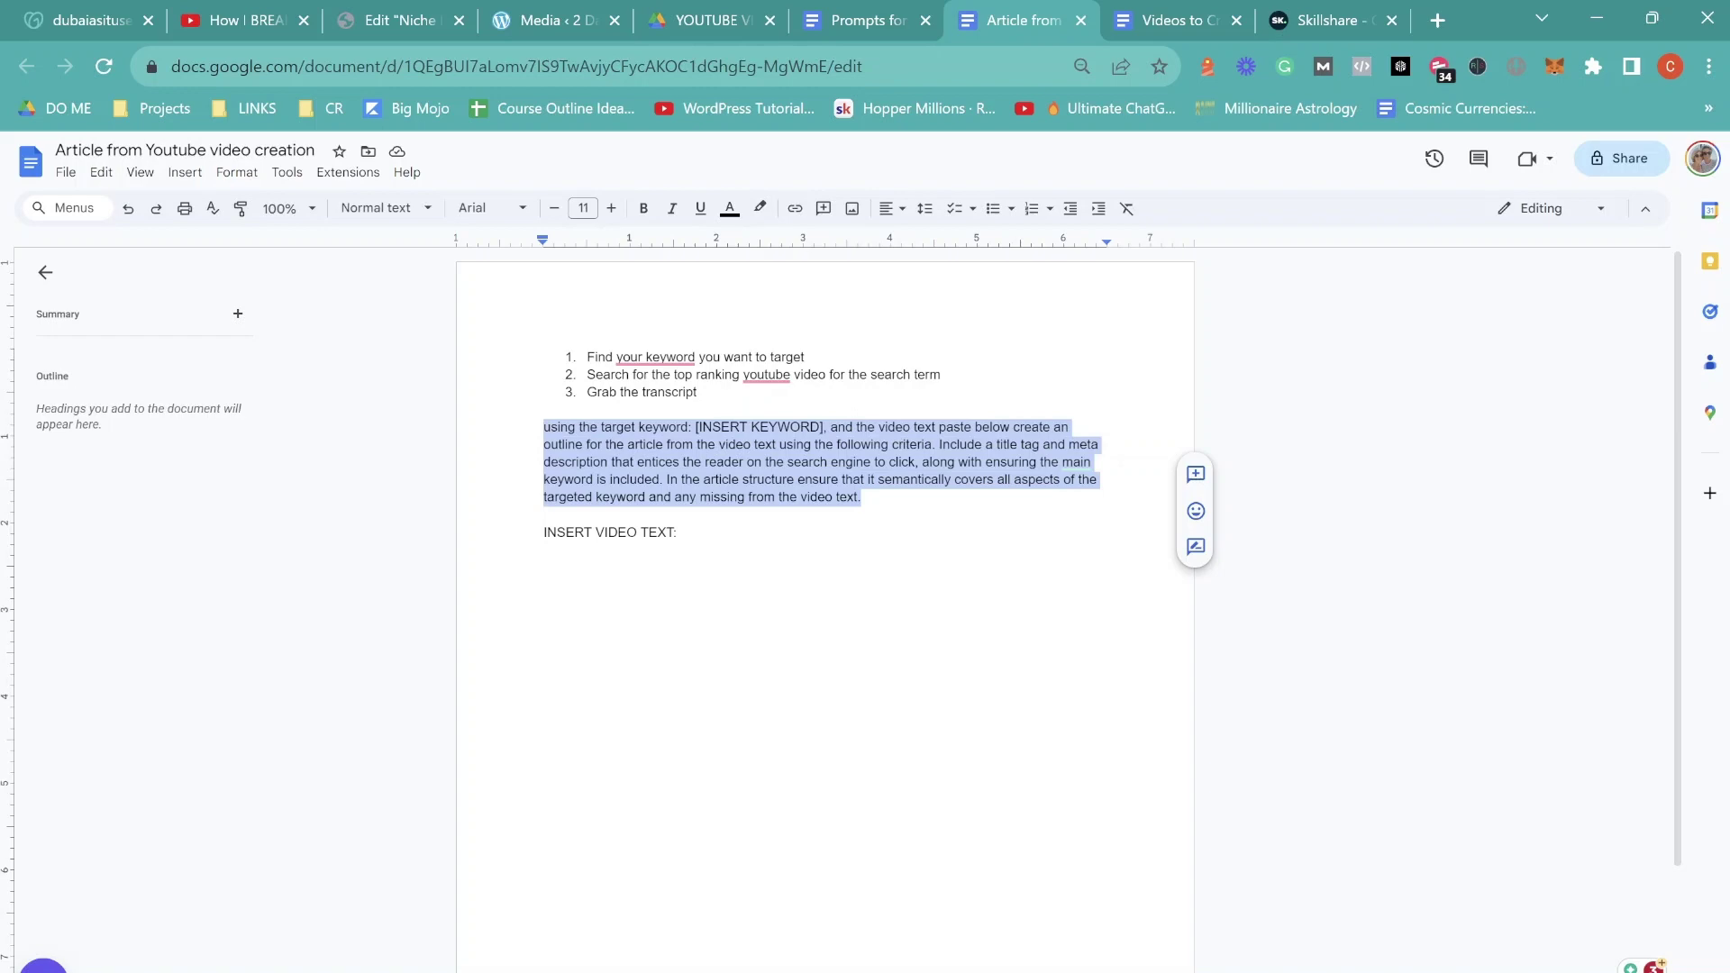
right_click(555, 430)
left_click(831, 475)
Paste the prompt into ChatGPT and add the copied video transcript on new lines beneath it
key("ctrl+v")
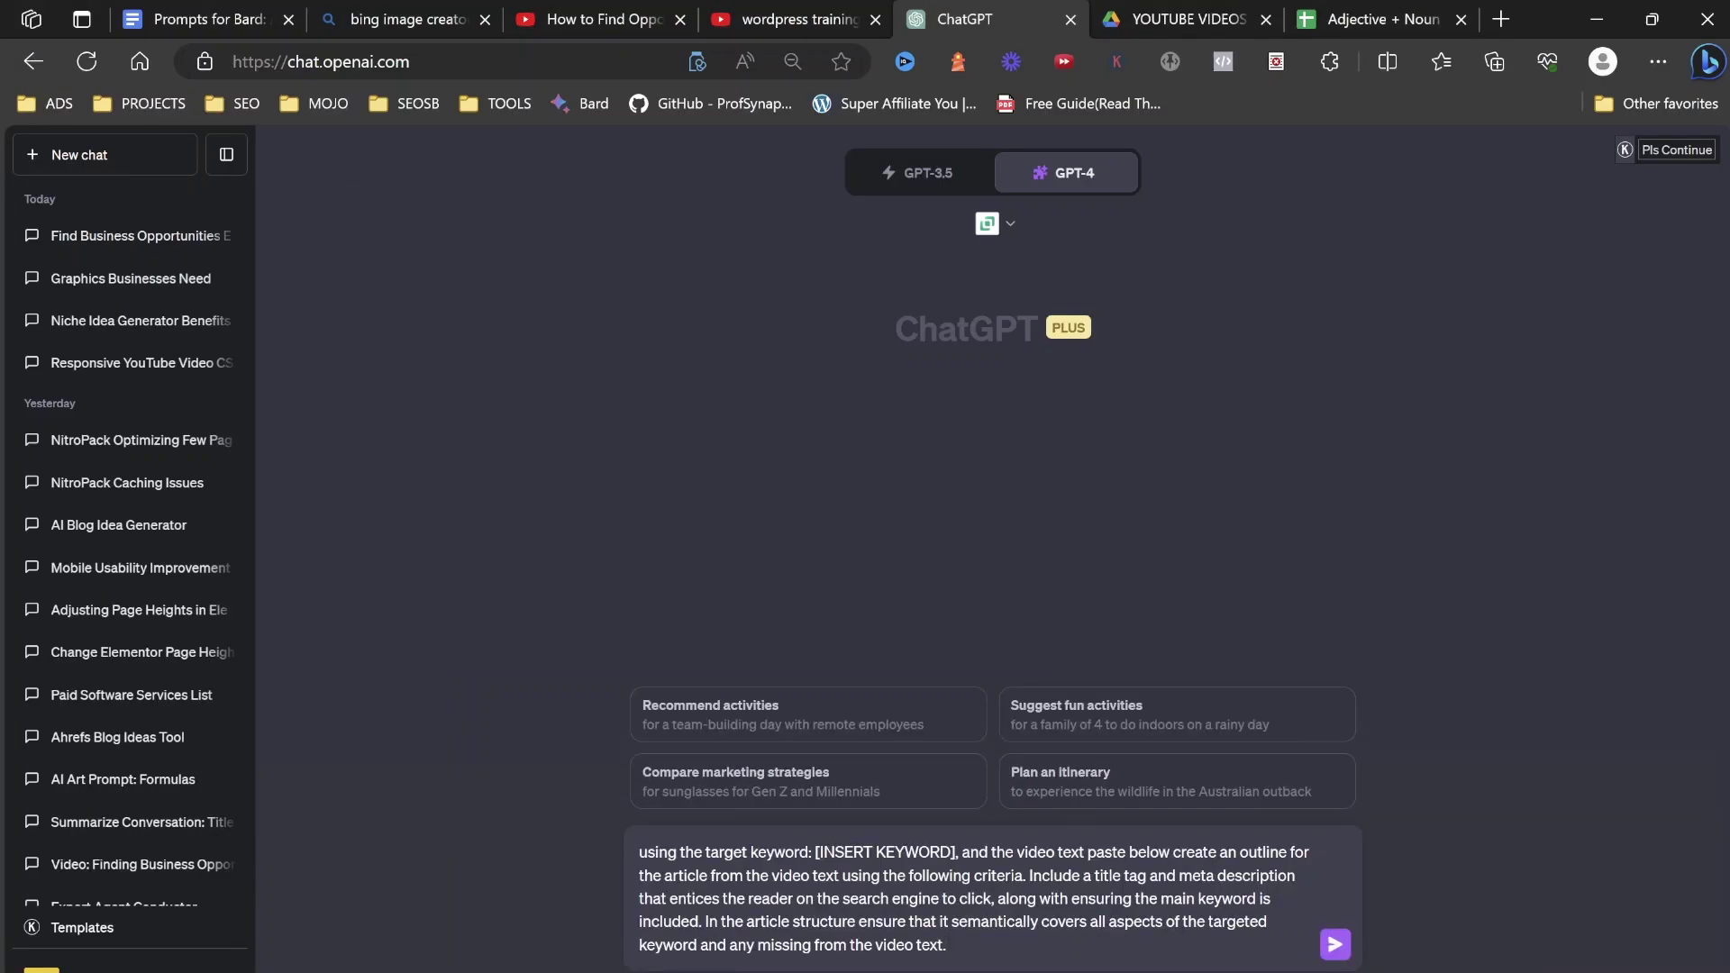
left_click(703, 947)
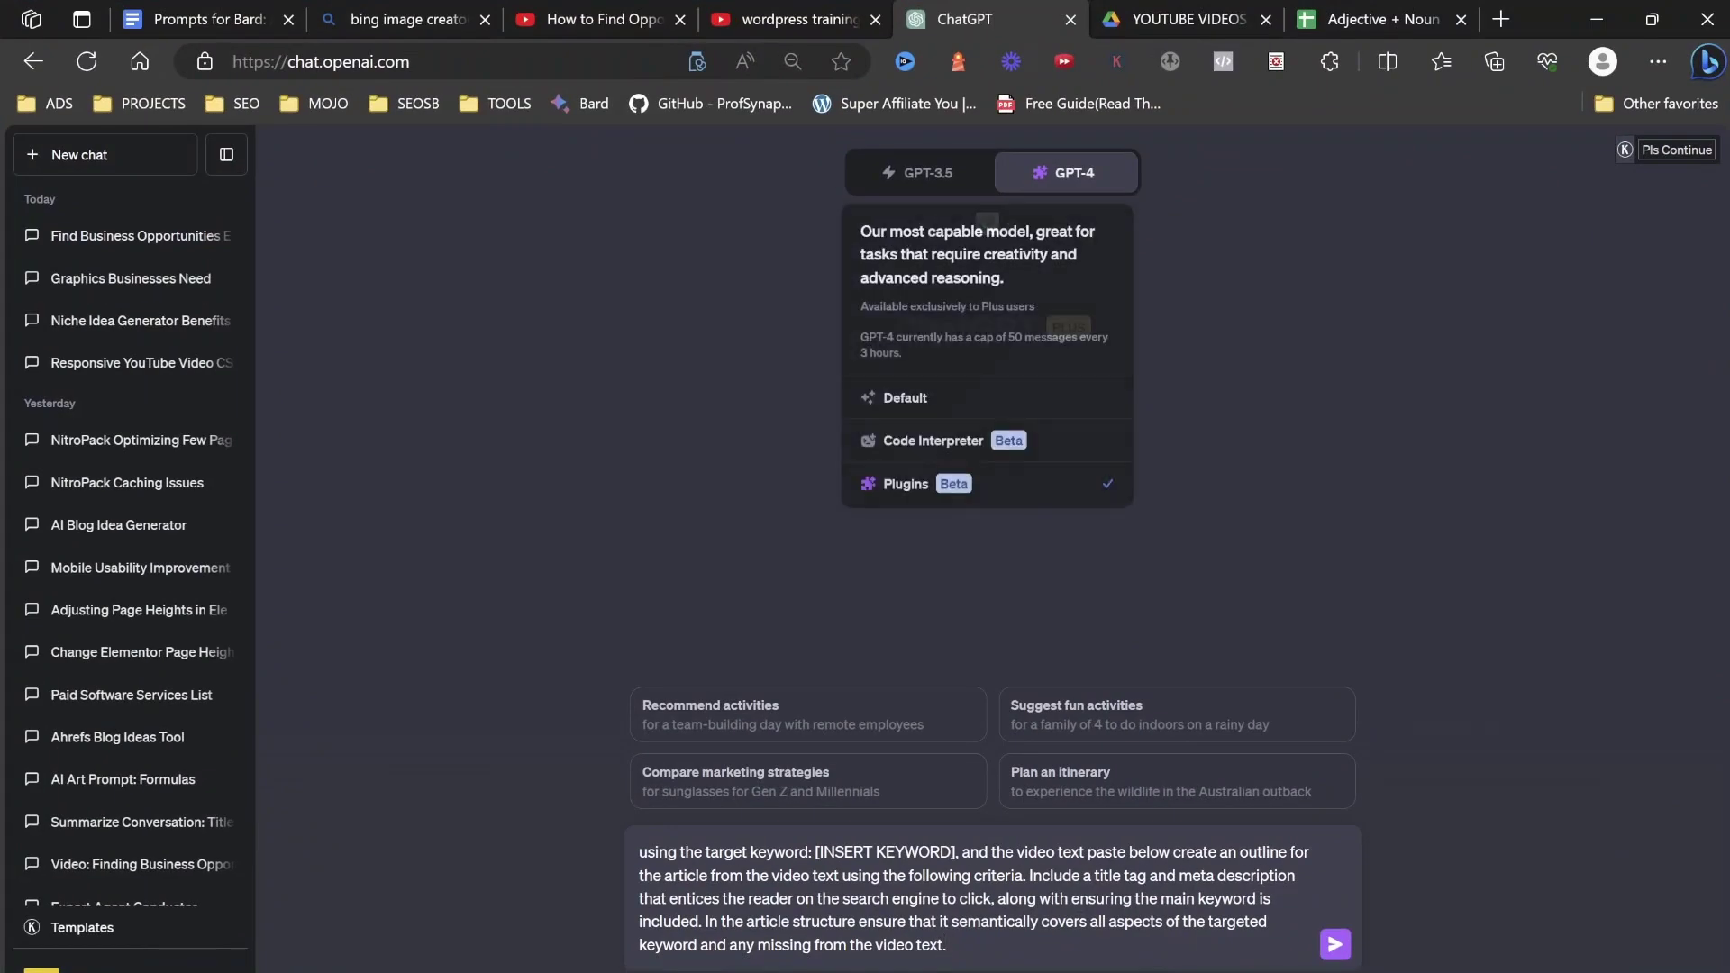
key("ctrl+shift+Tab")
key("ctrl+shift+Tab")
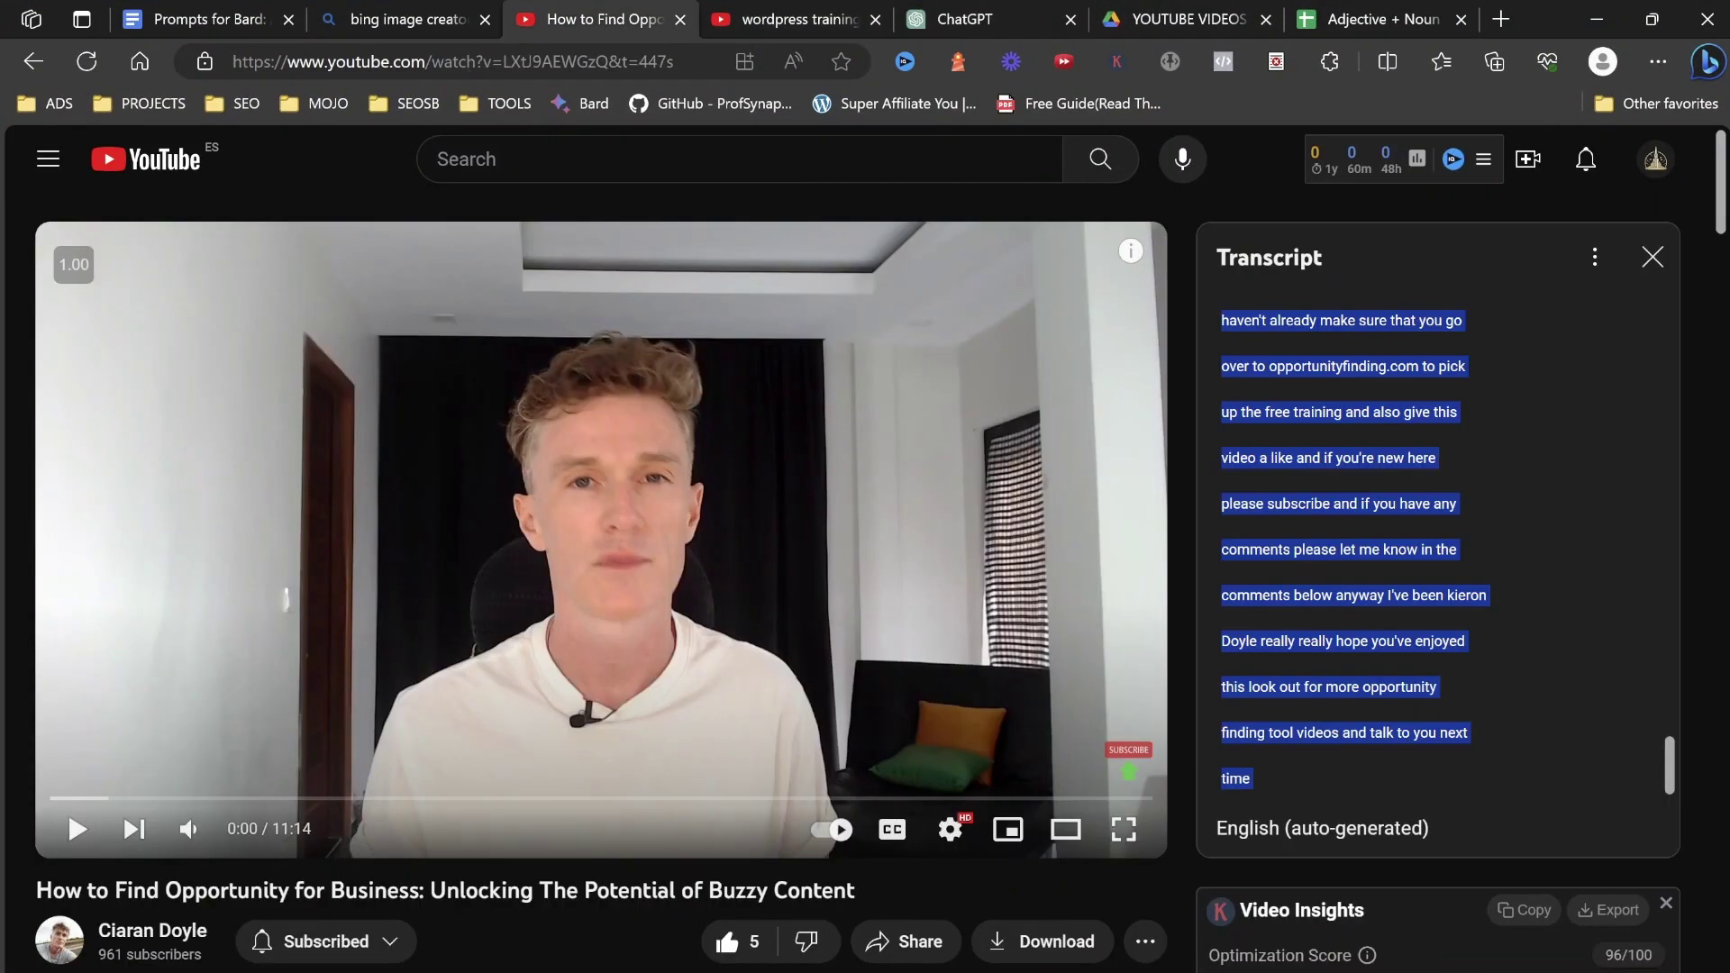
right_click(1159, 379)
left_click(1217, 398)
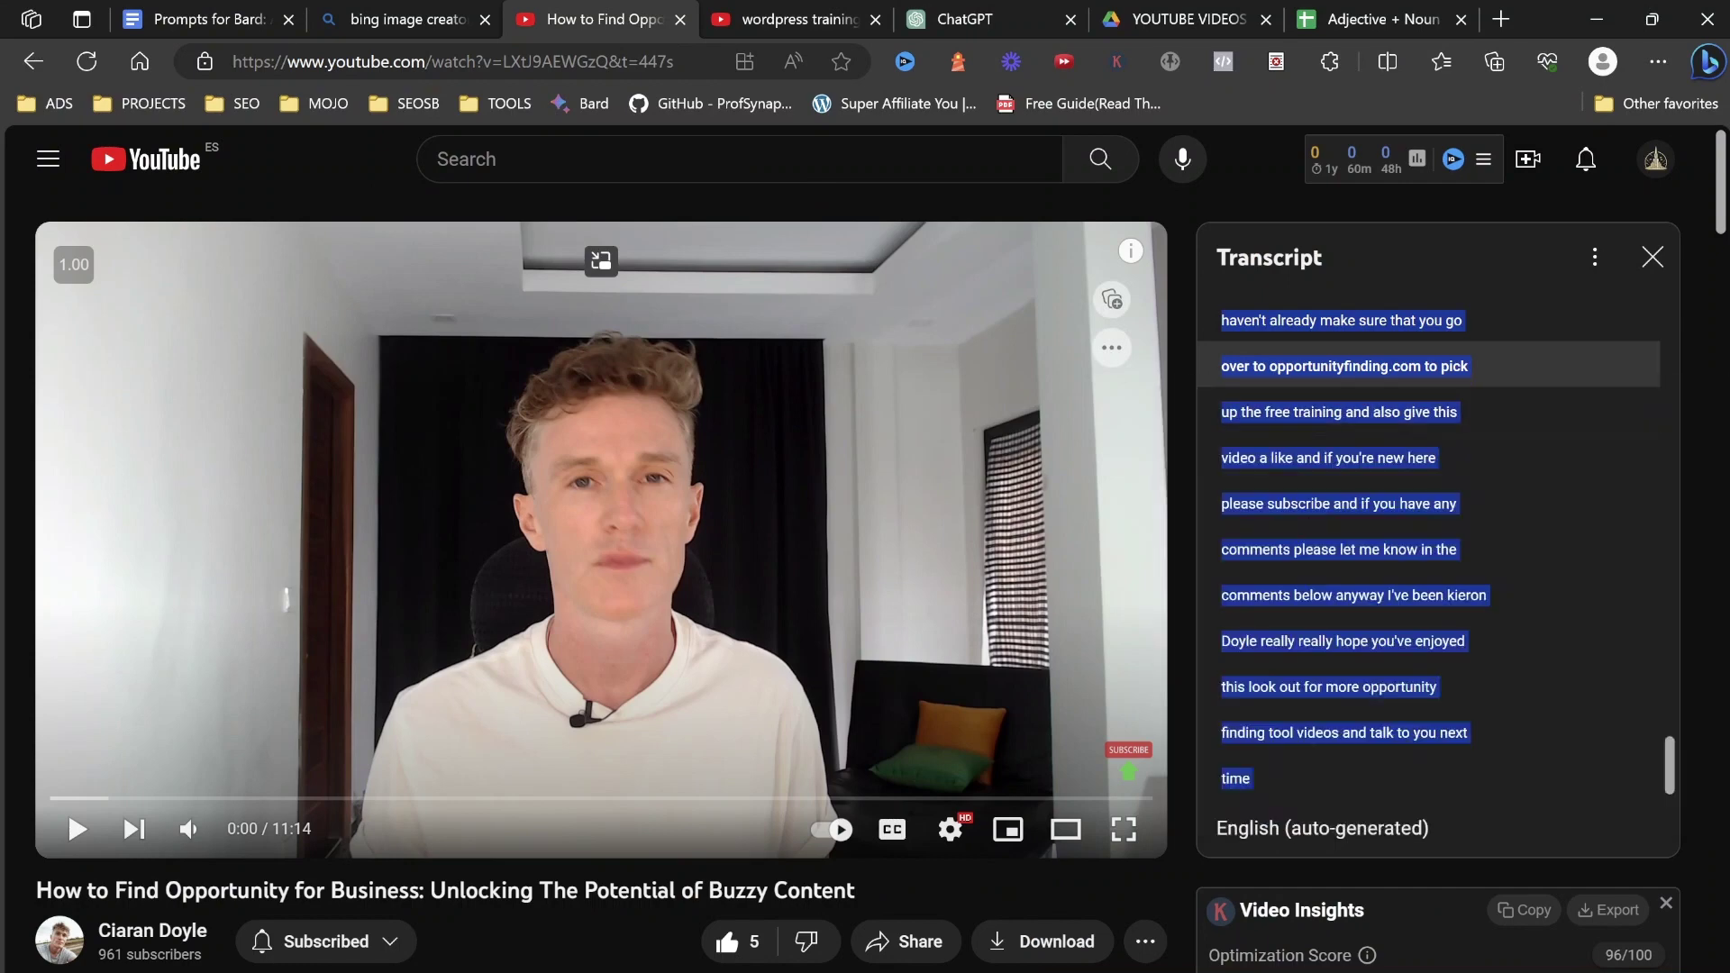
left_click(965, 19)
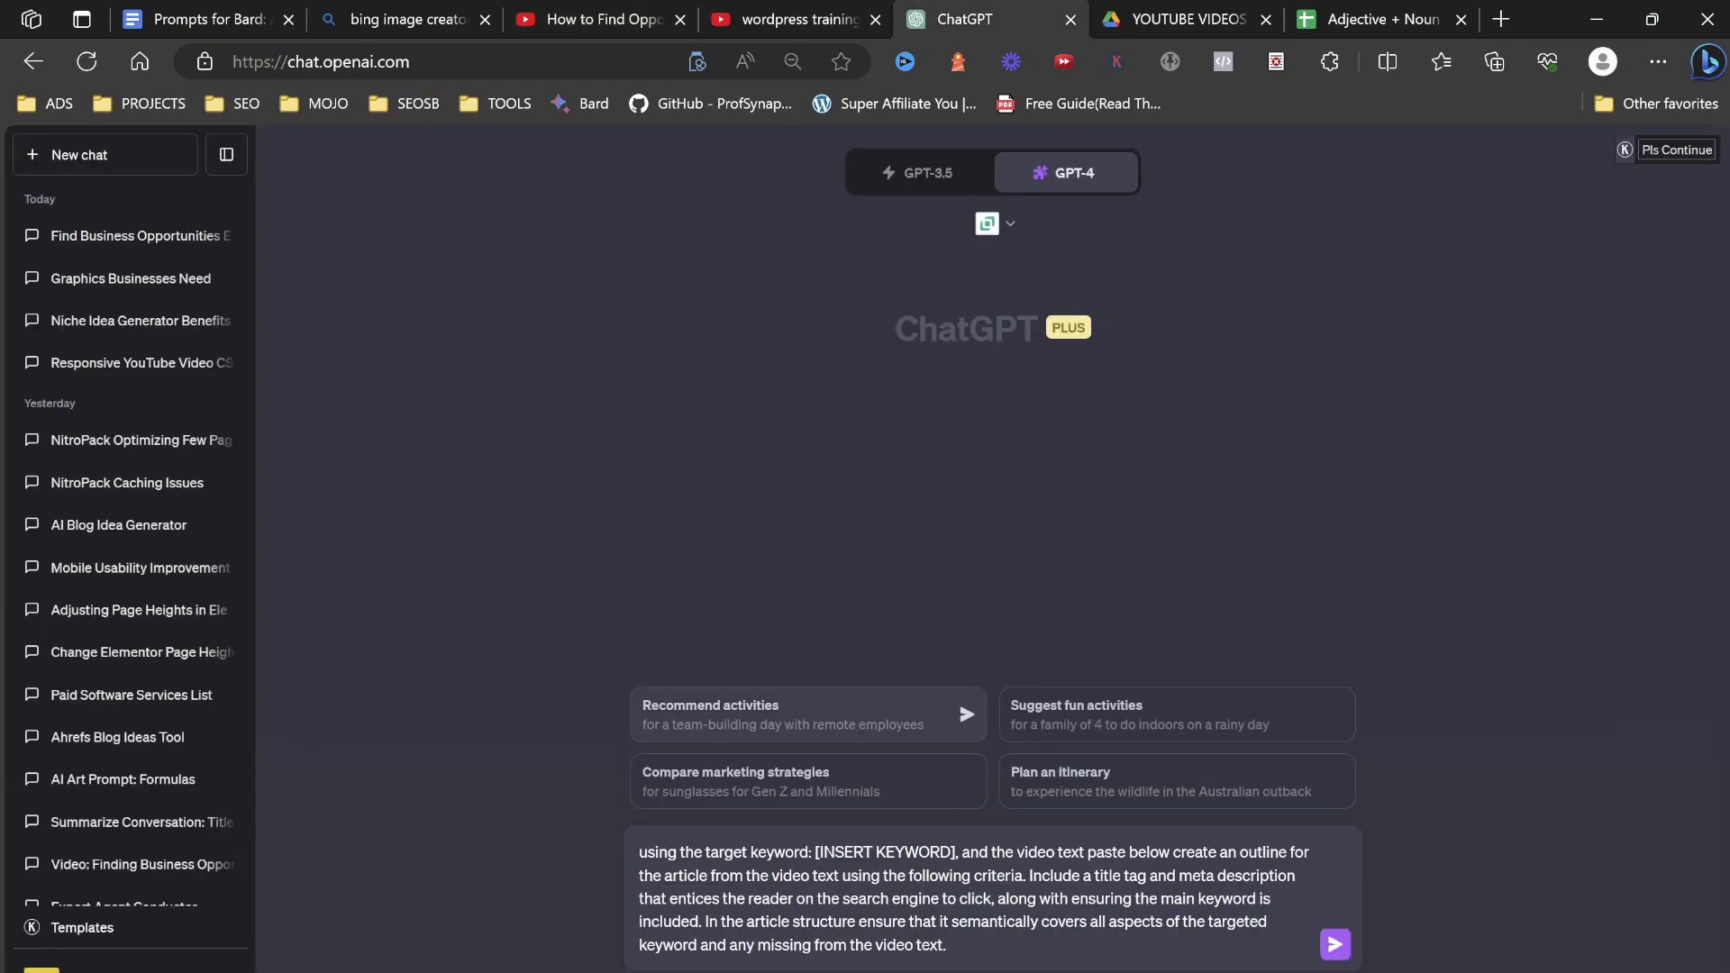
key("shift+Return")
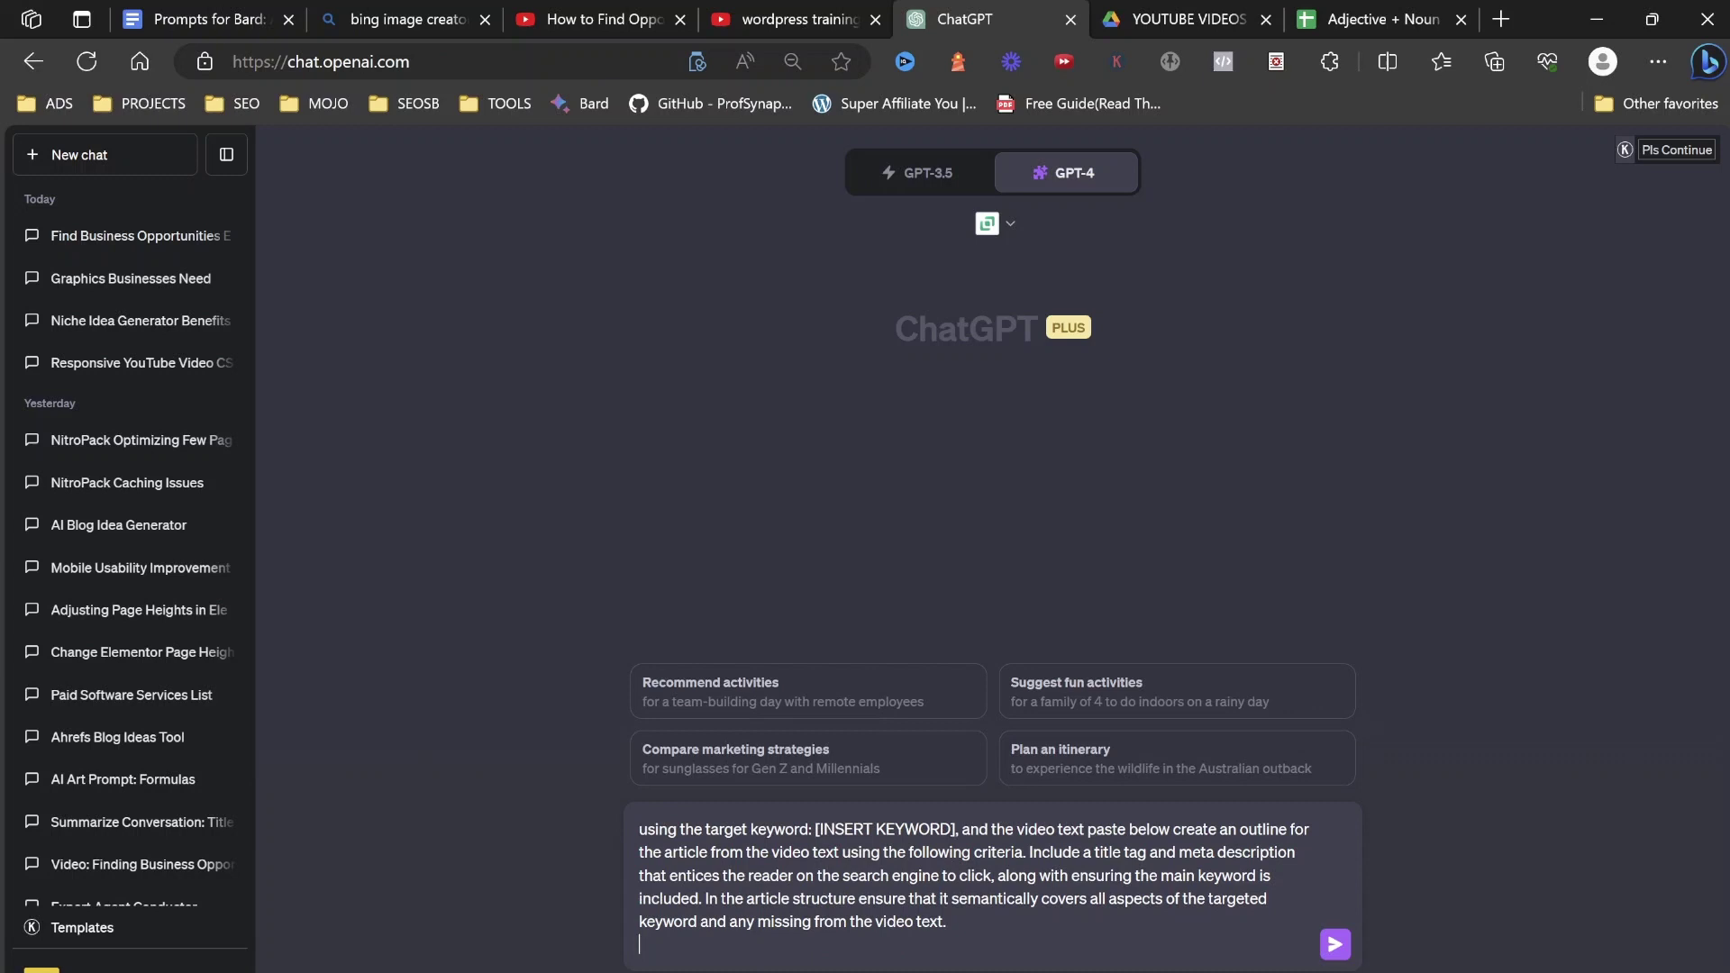
key("shift+Return")
key("ctrl+v")
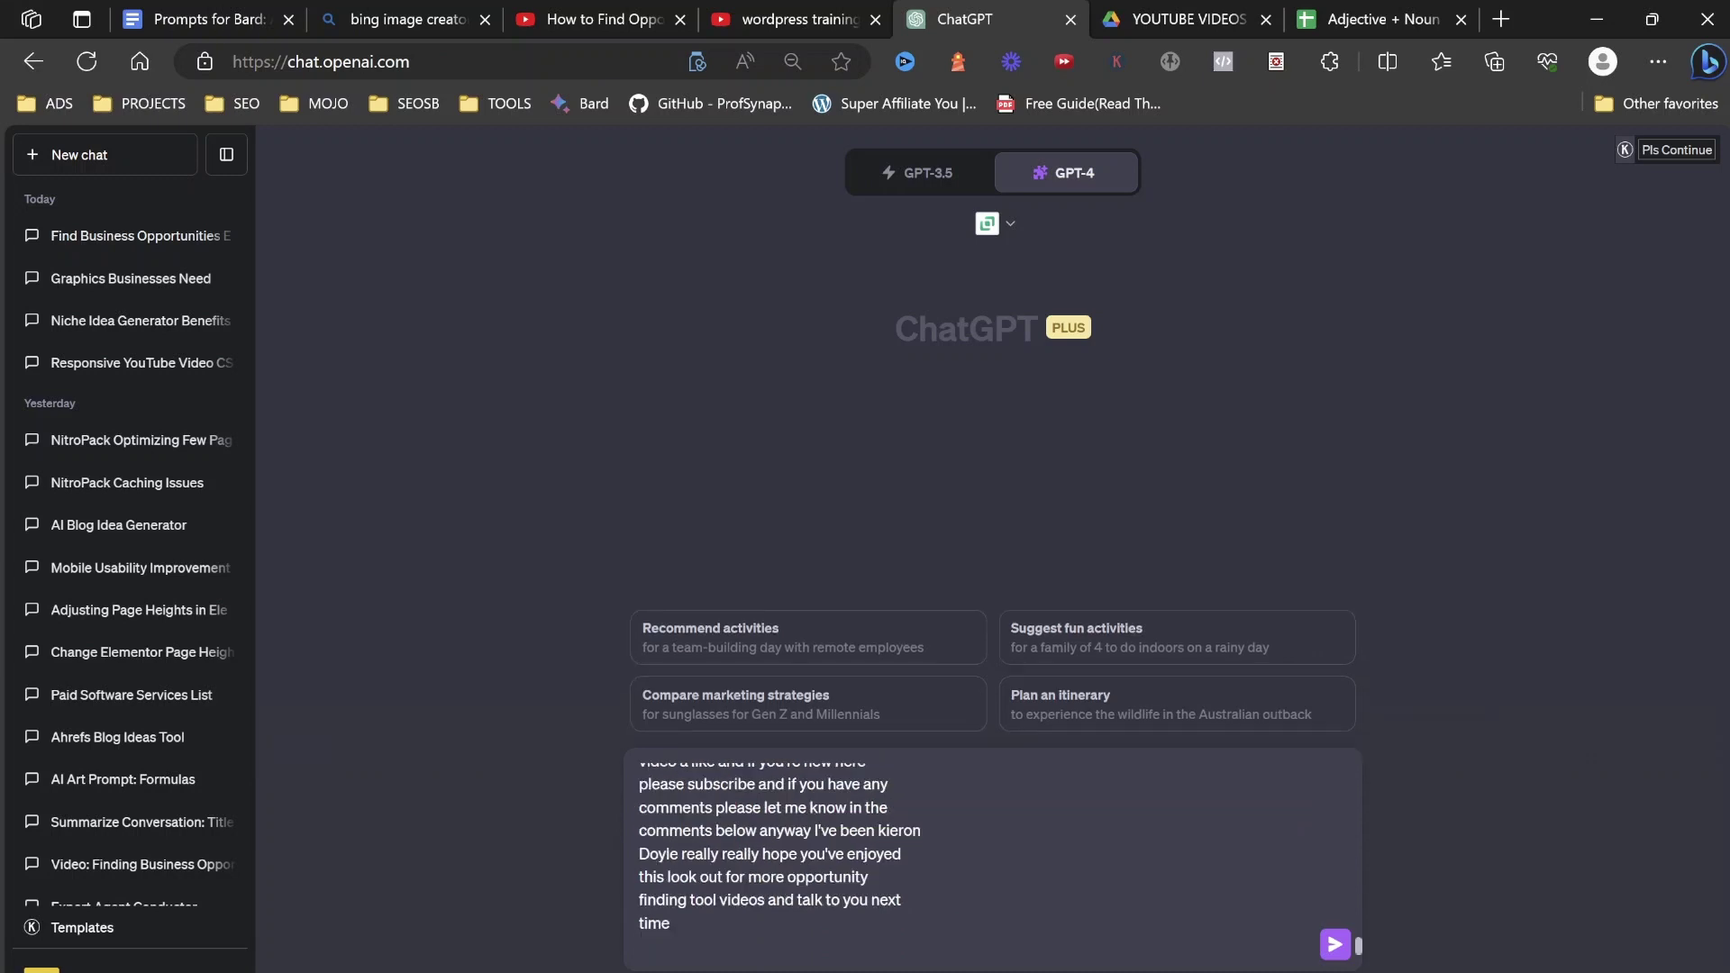
scroll(781, 861, "up", 3)
scroll(781, 860, "up", 3)
scroll(782, 861, "up", 3)
scroll(782, 859, "up", 3)
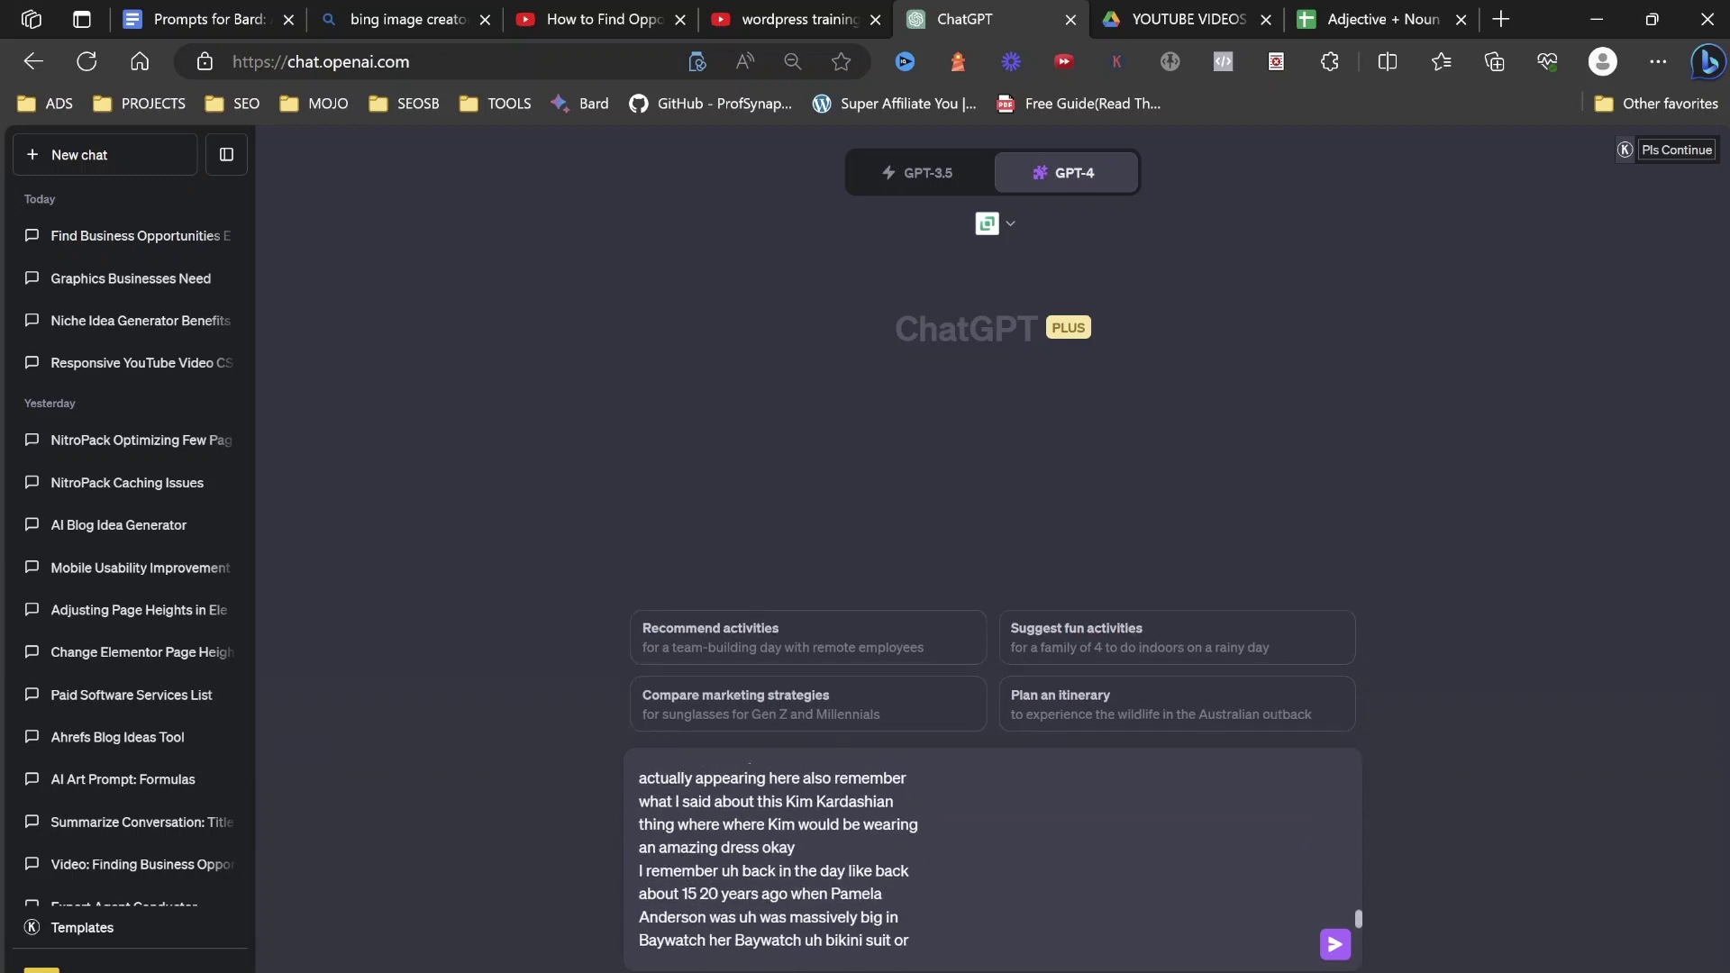
scroll(782, 859, "up", 10)
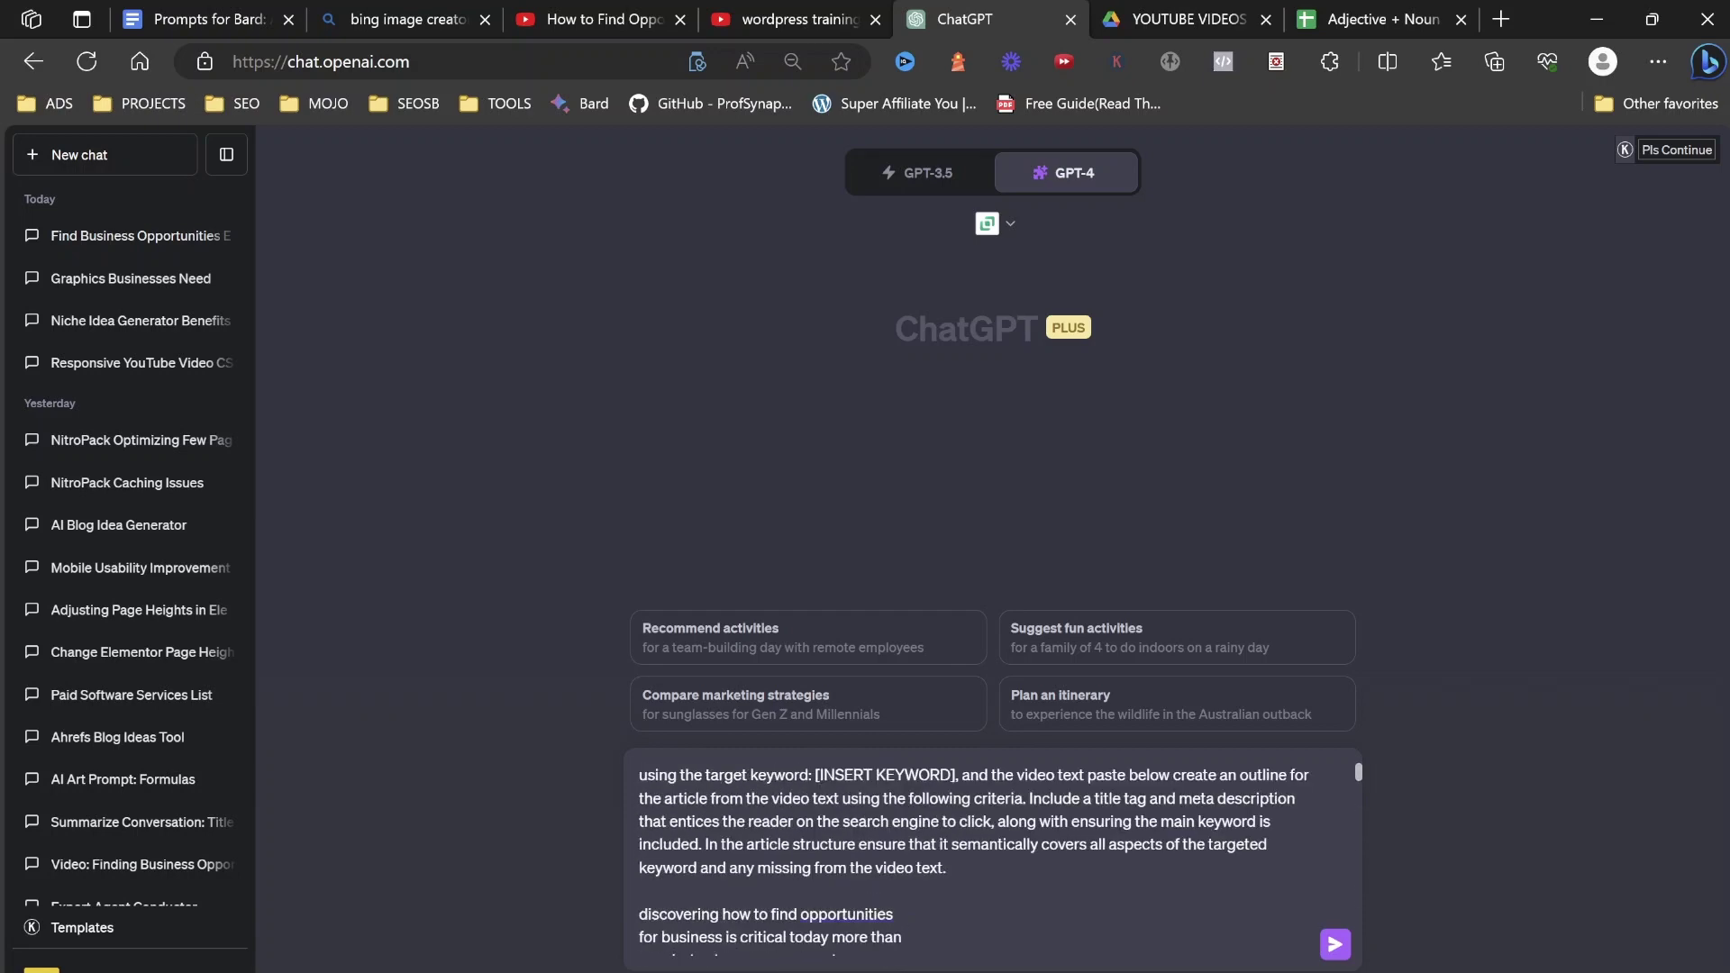
Replace [INSERT KEYWORD] with the video title 'How to Find Opportunity for Business' and fix the wording
left_click(602, 20)
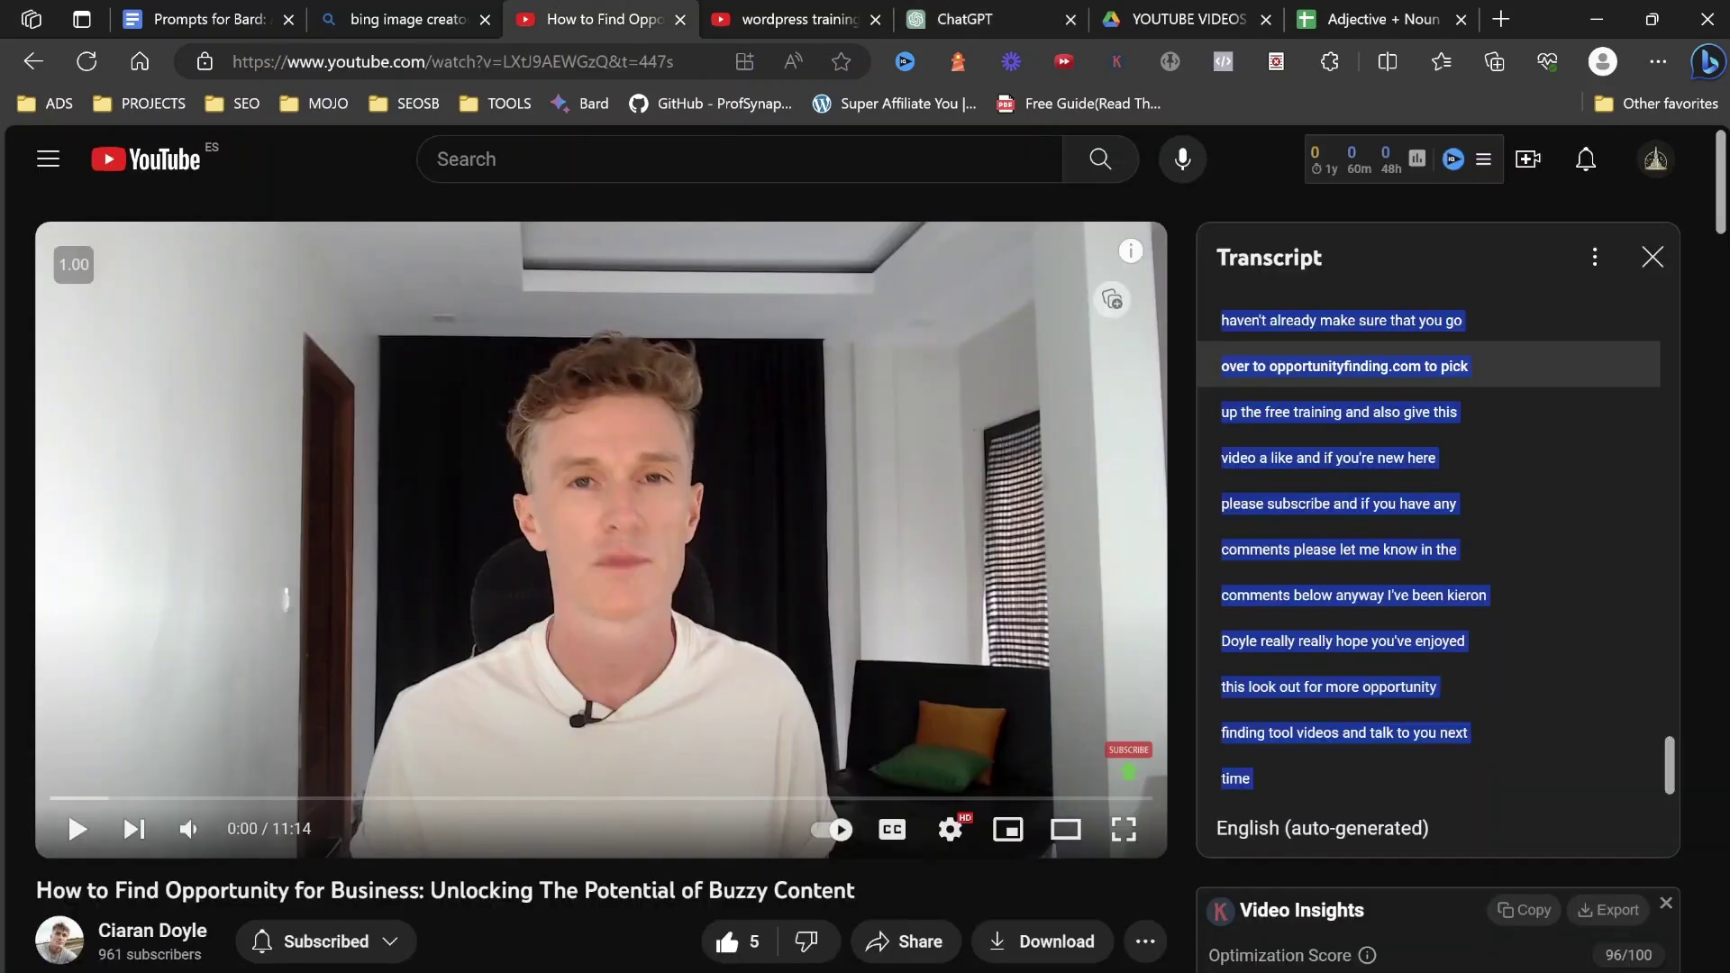
left_click_drag(392, 891, 36, 890)
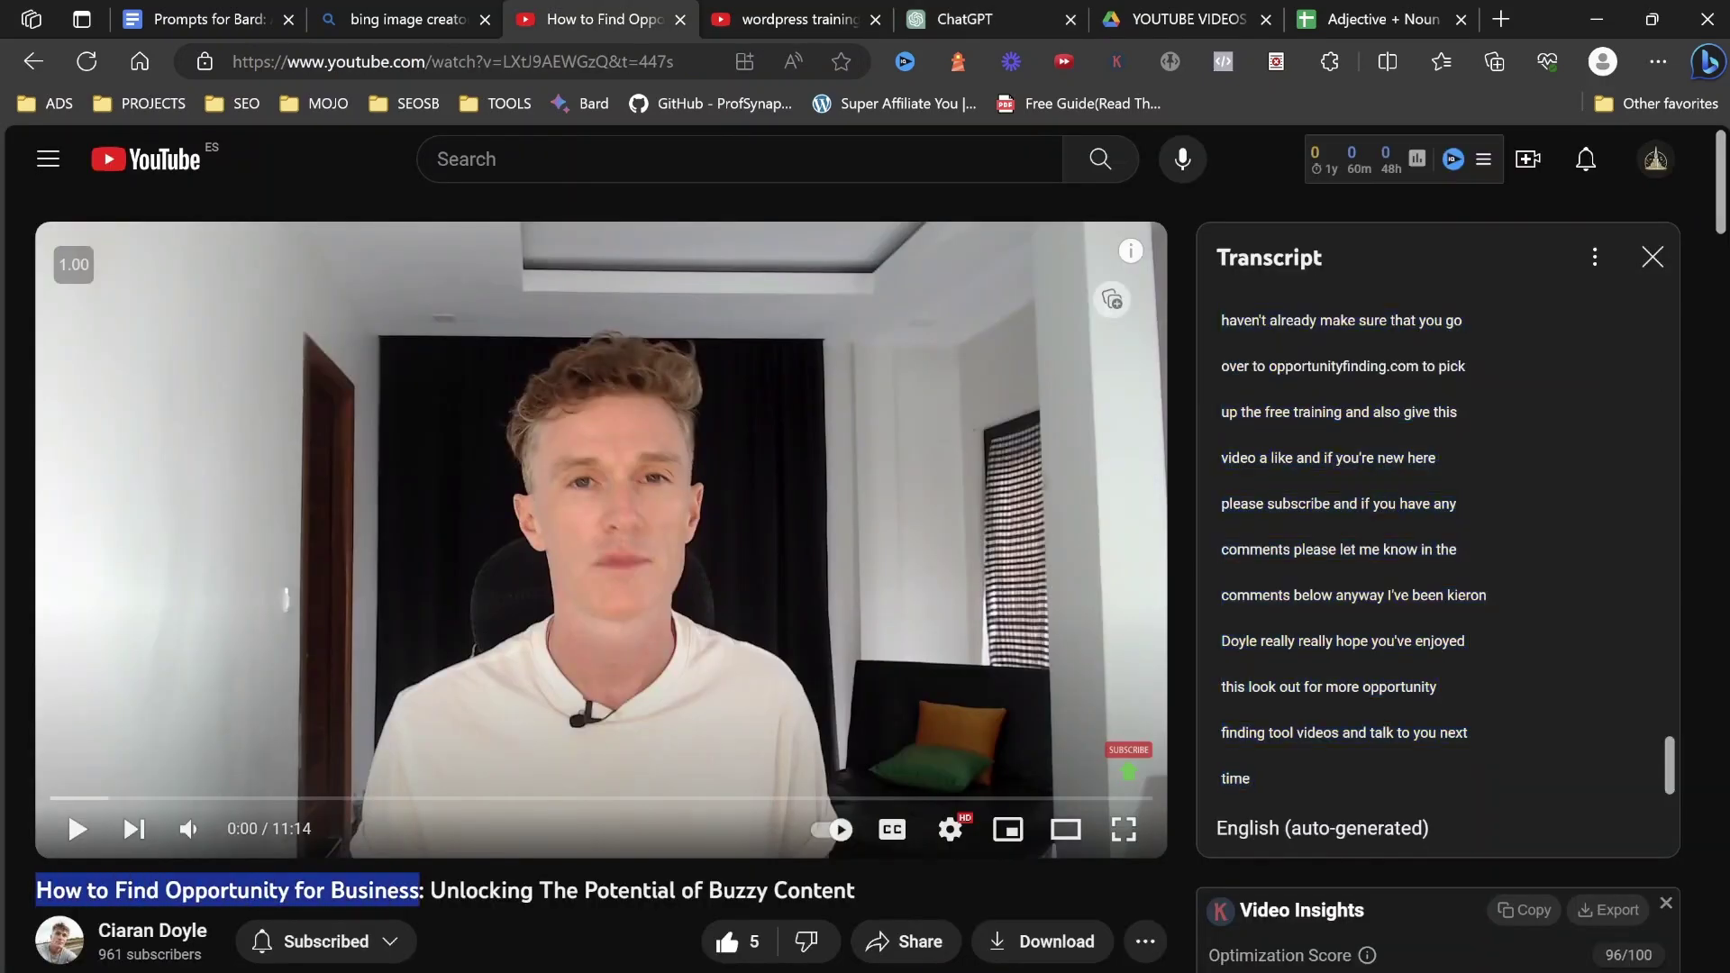
right_click(75, 893)
left_click(144, 386)
left_click(964, 19)
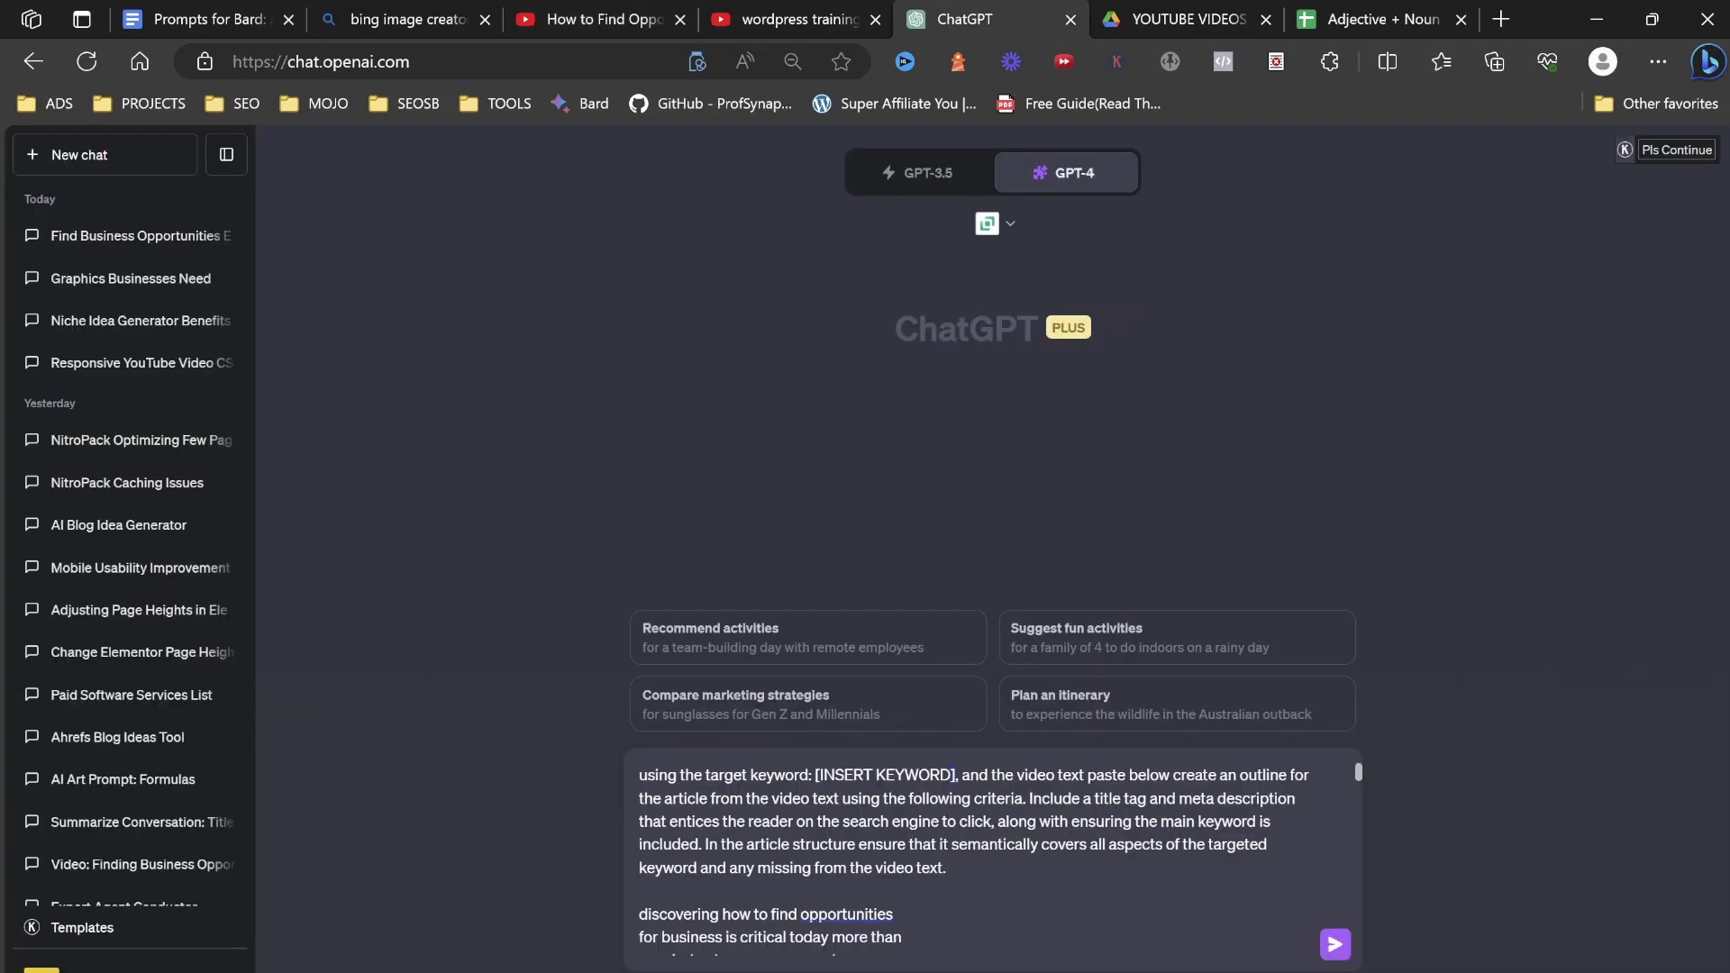
left_click_drag(921, 775, 814, 774)
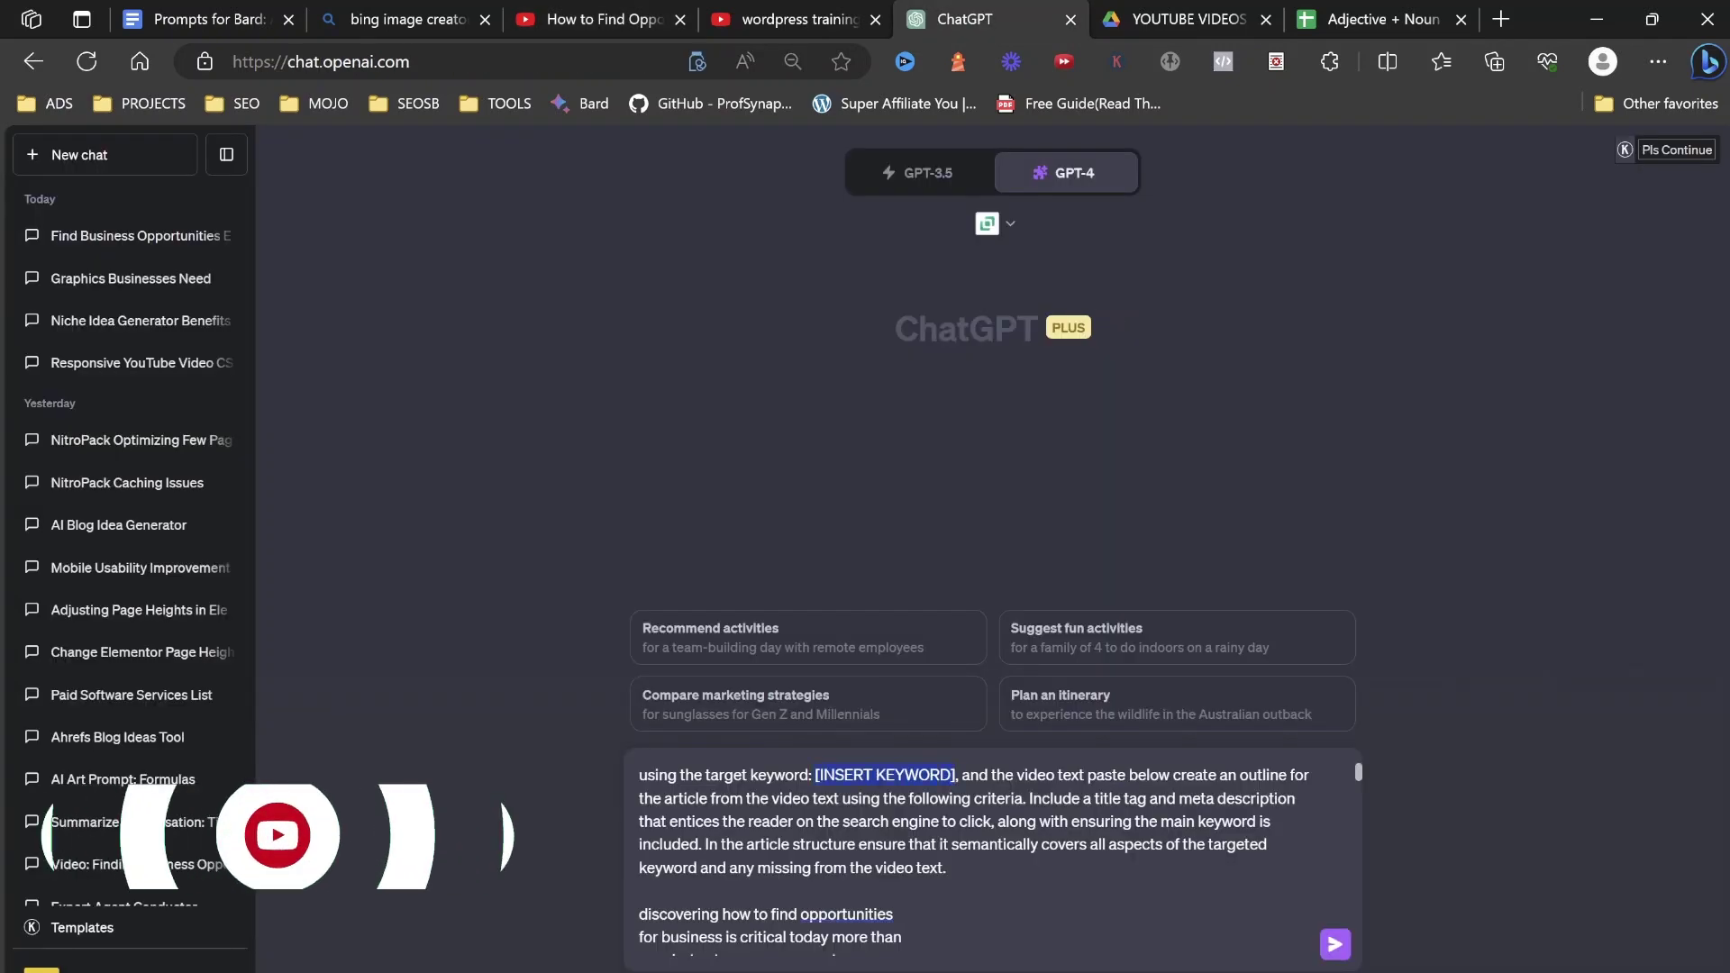
key("ctrl+v")
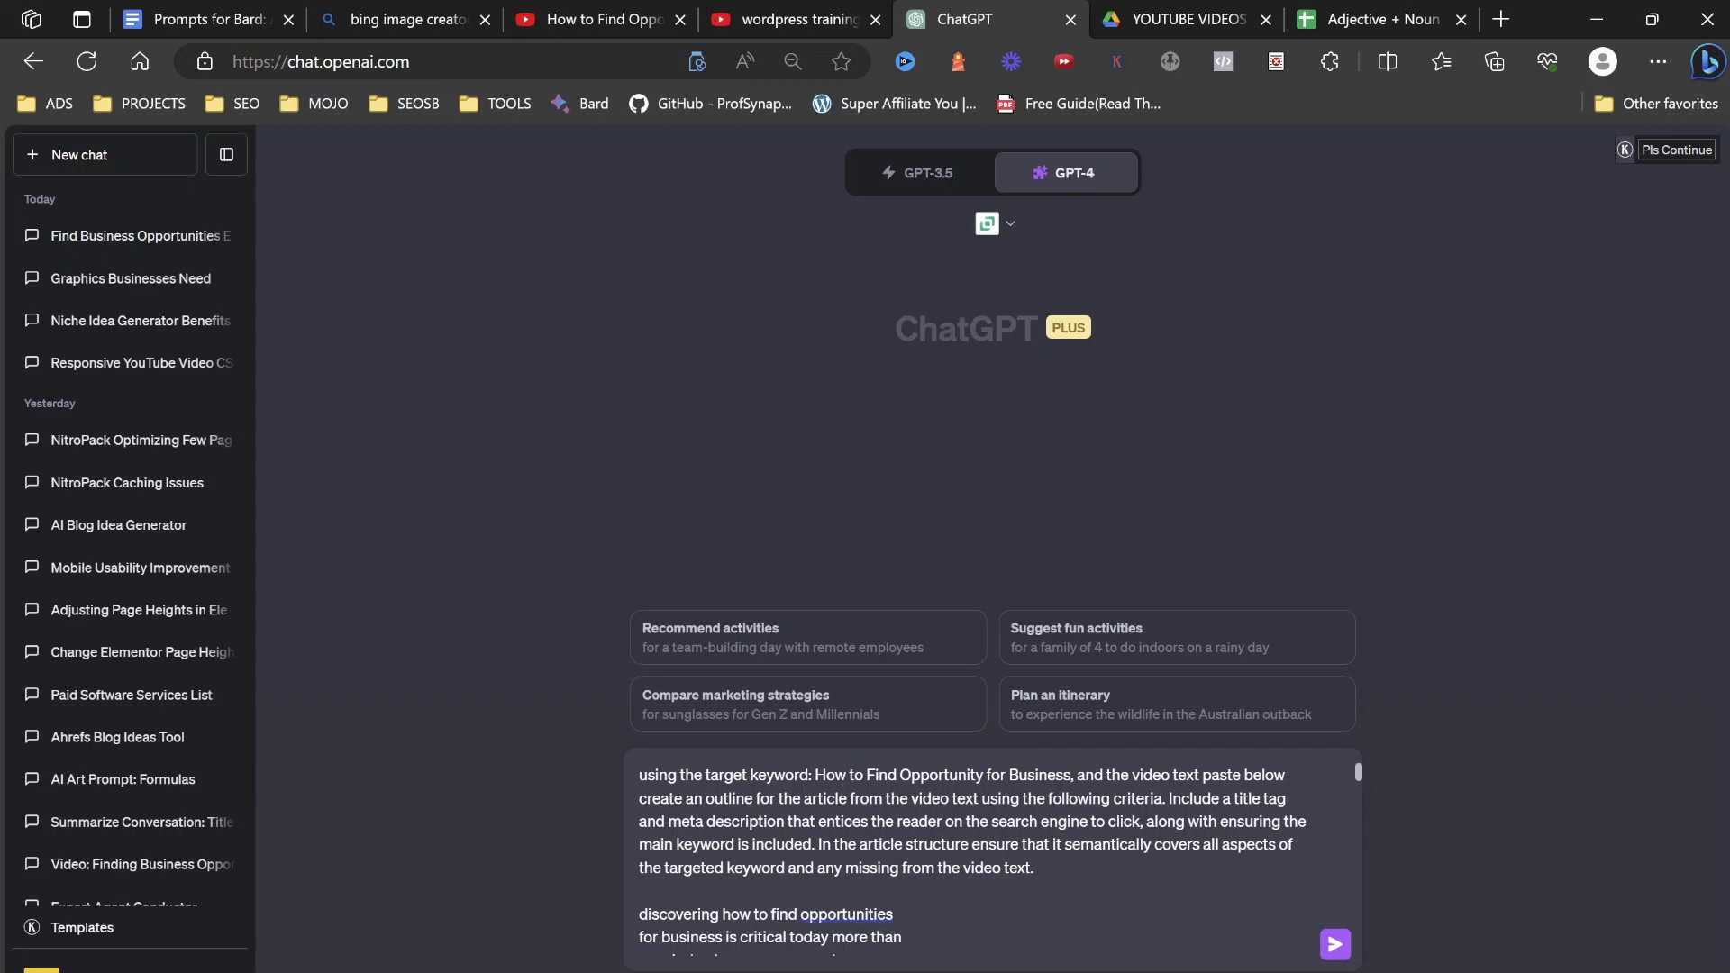
type(",")
left_click(1233, 775)
key("Right")
type("d")
Send the keyword-and-transcript prompt to generate the title tag, meta description and outline
key("Return")
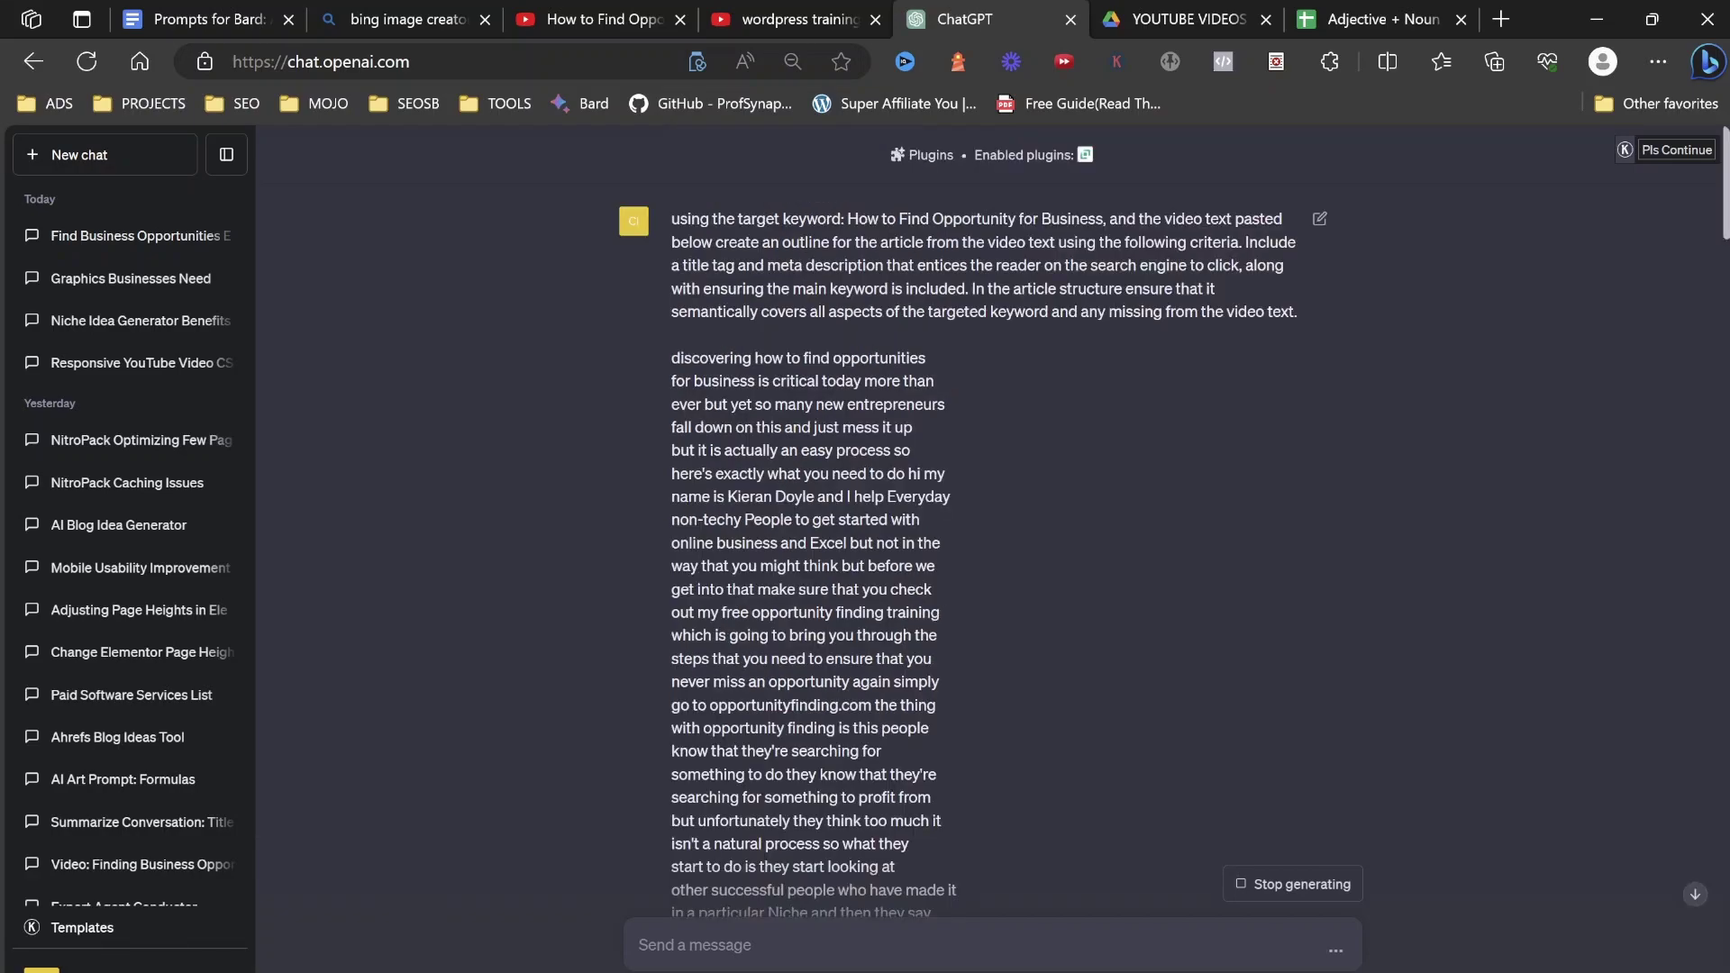
scroll(813, 540, "down", 5)
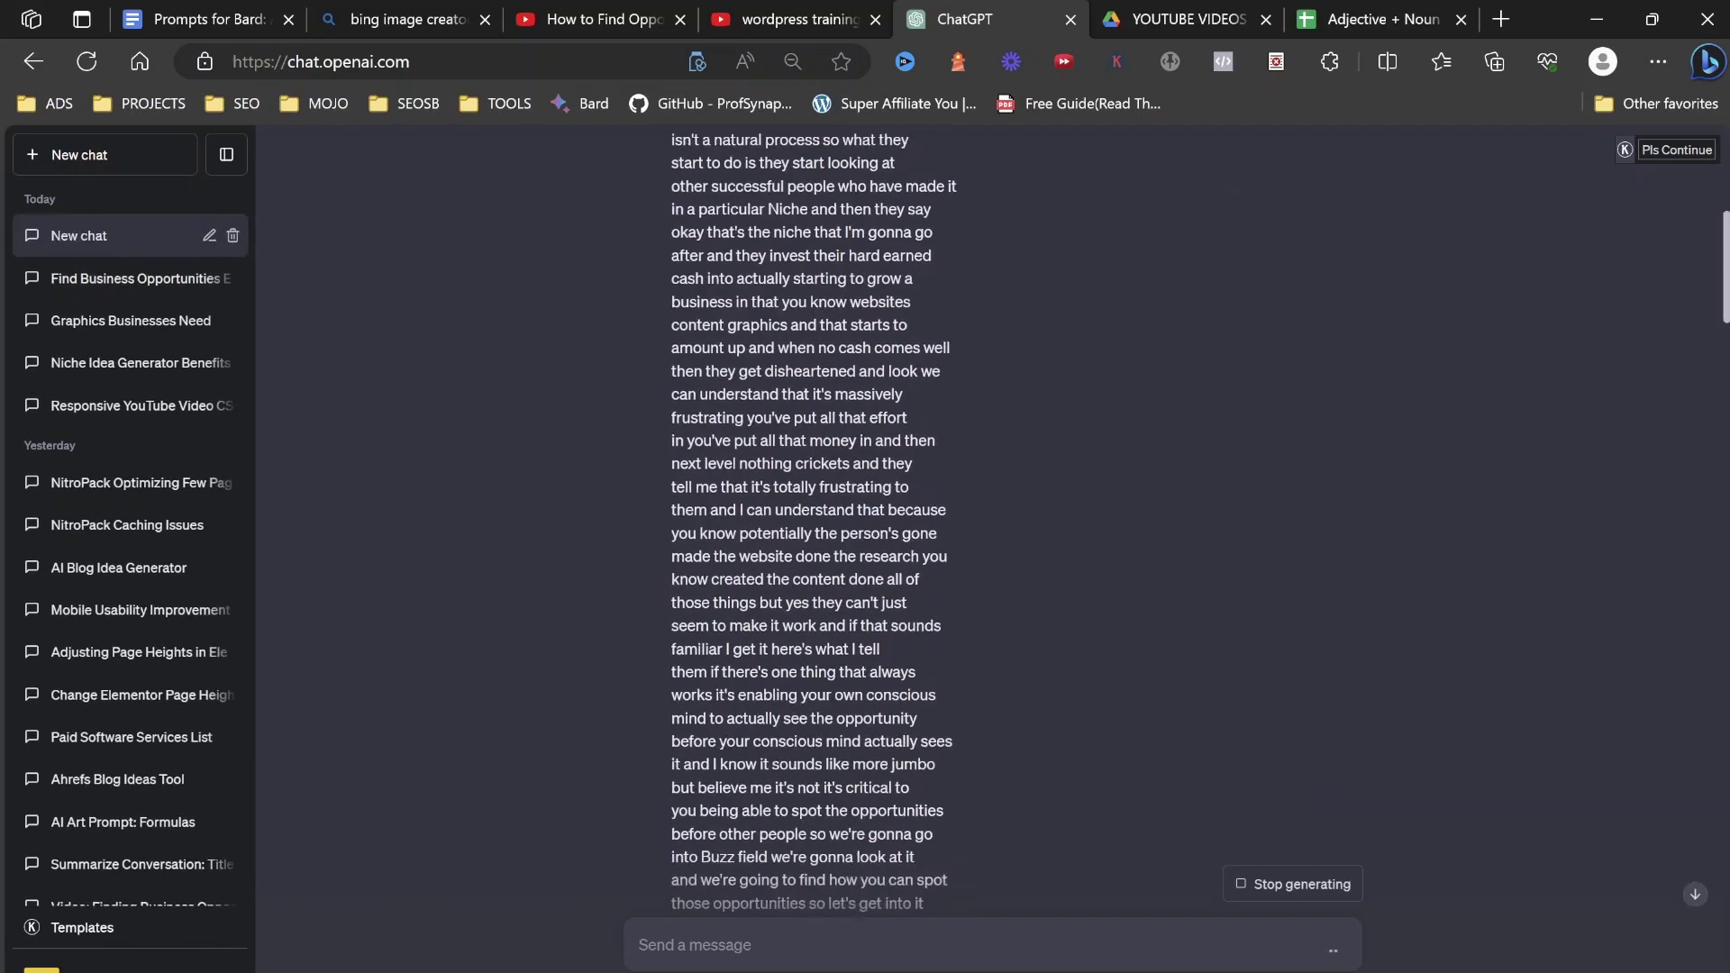
scroll(813, 541, "down", 5)
scroll(813, 541, "down", 5)
scroll(814, 541, "down", 5)
scroll(814, 542, "down", 5)
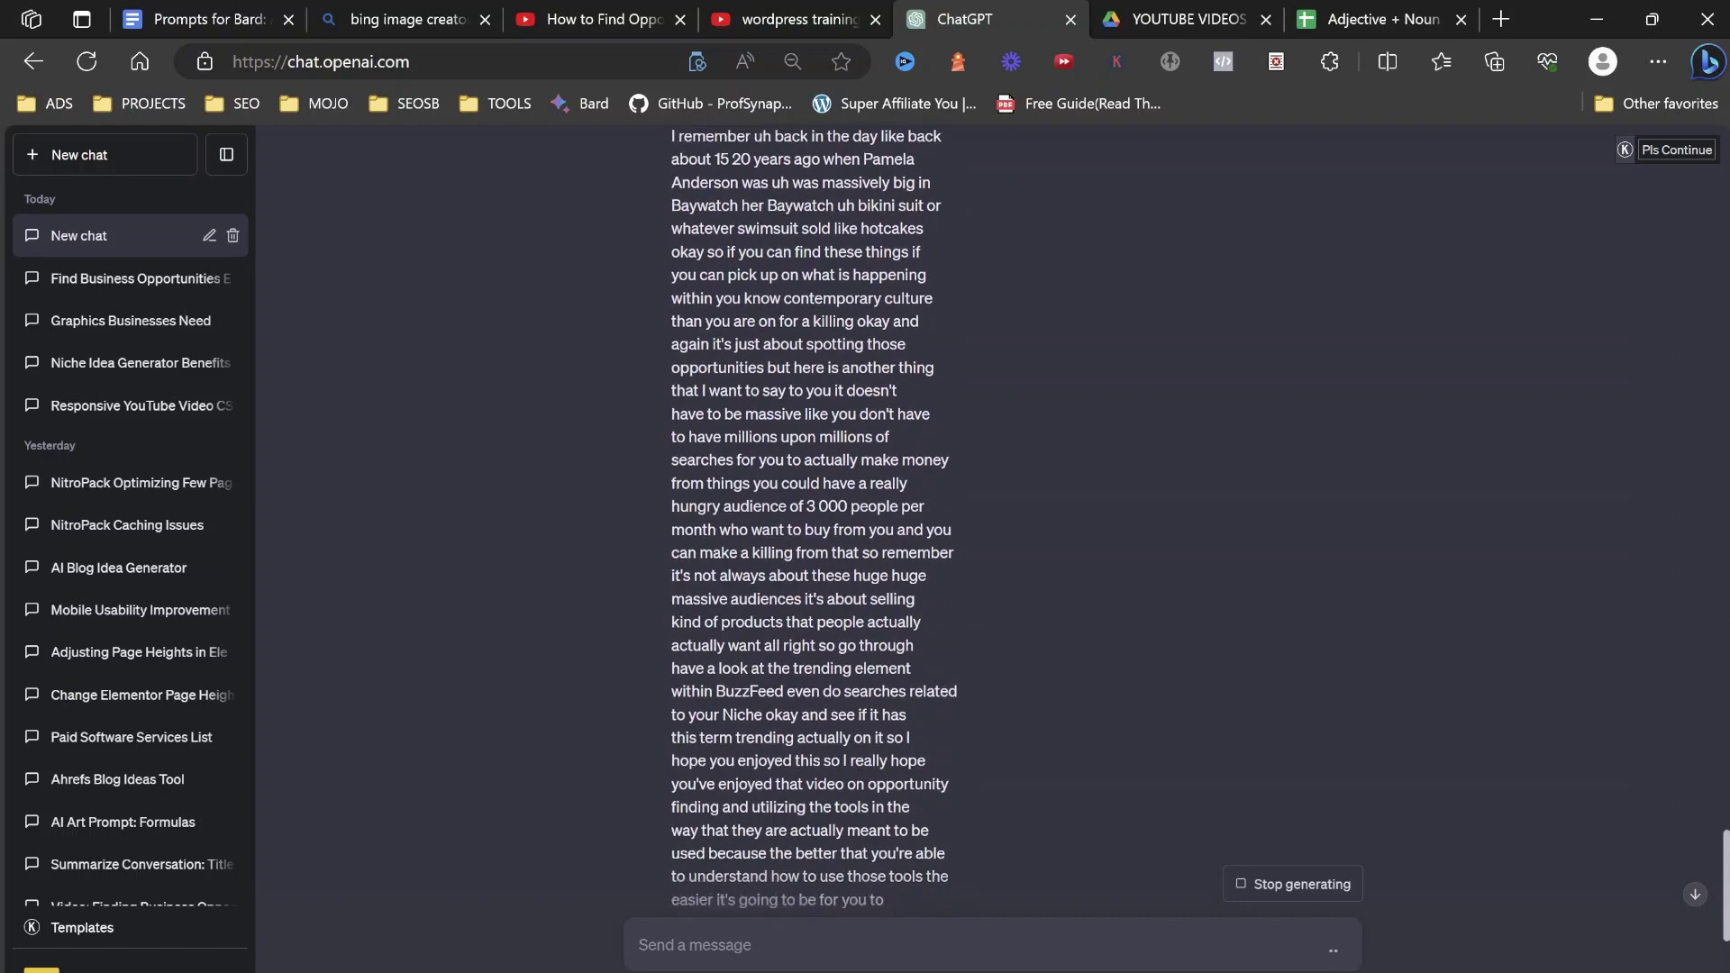
scroll(813, 540, "down", 5)
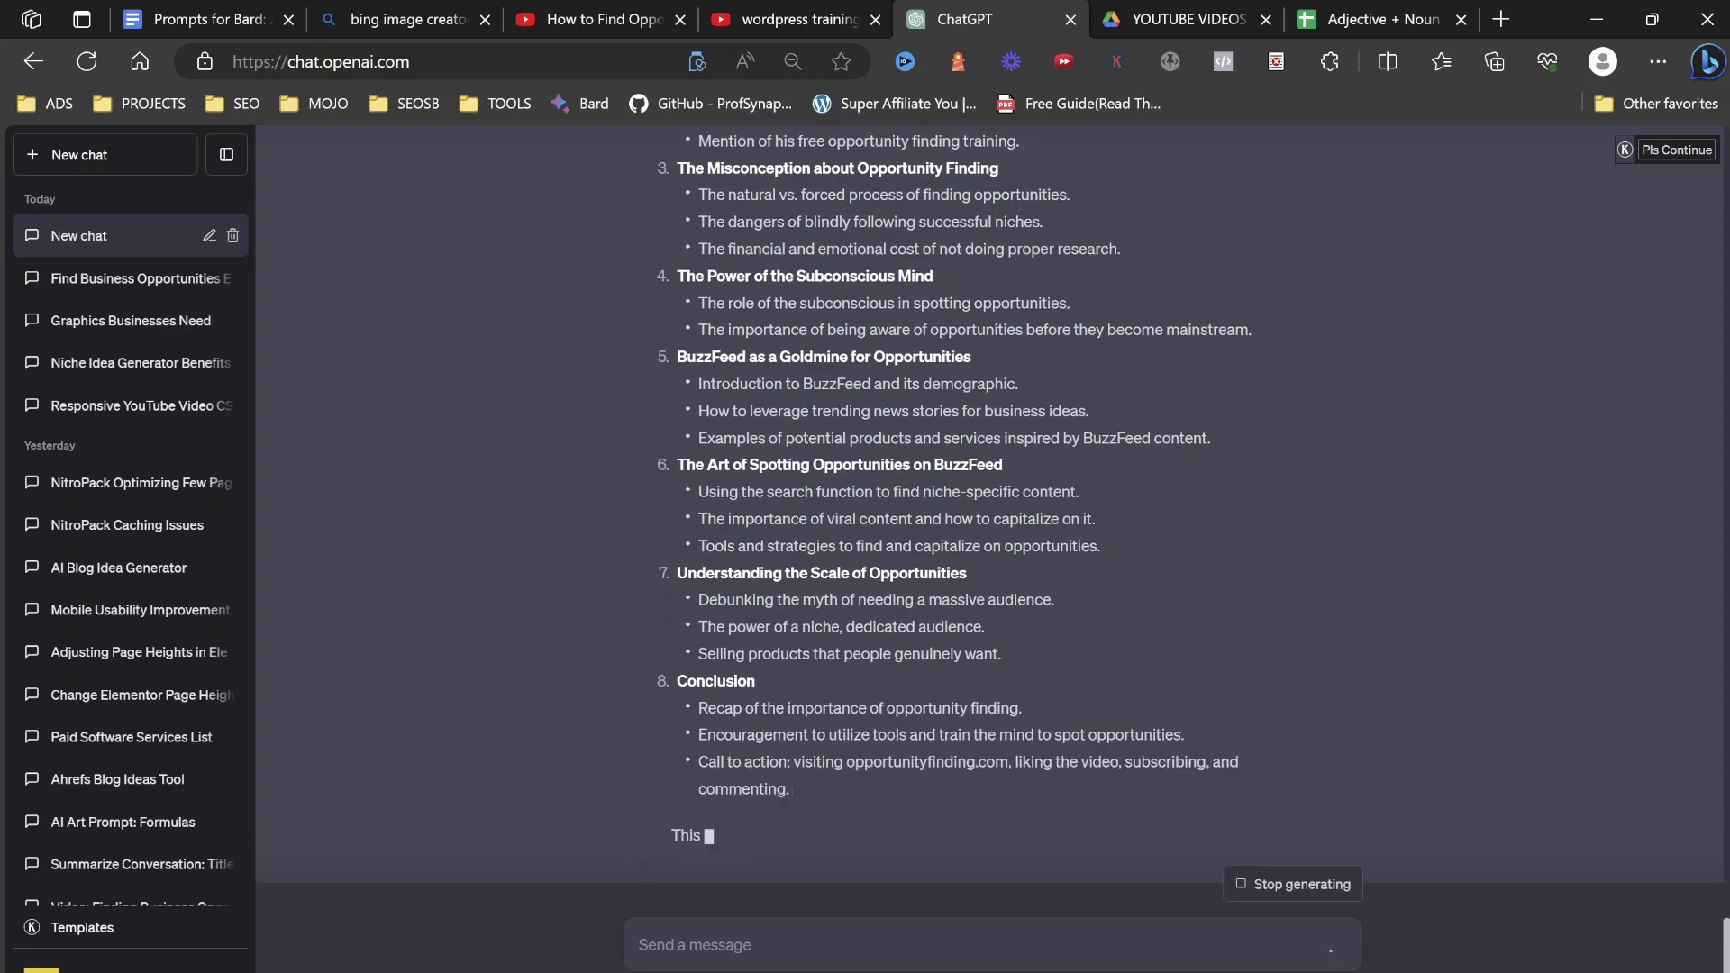
scroll(959, 542, "up", 3)
scroll(987, 541, "down", 1)
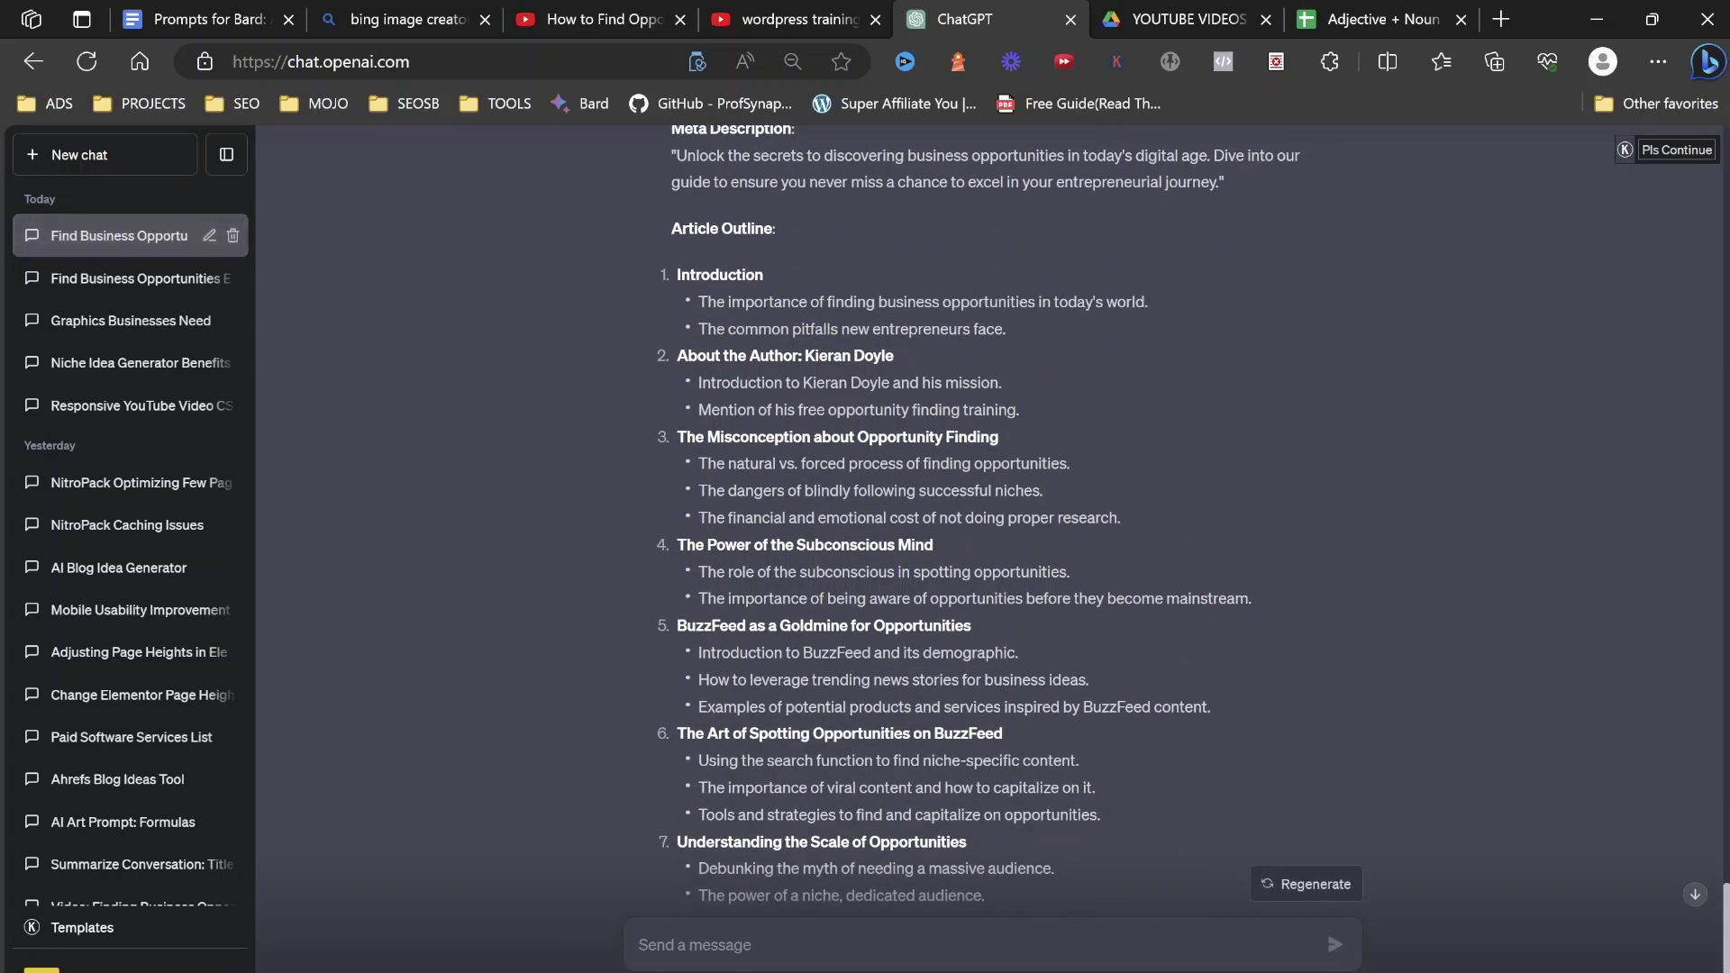
scroll(960, 542, "down", 1)
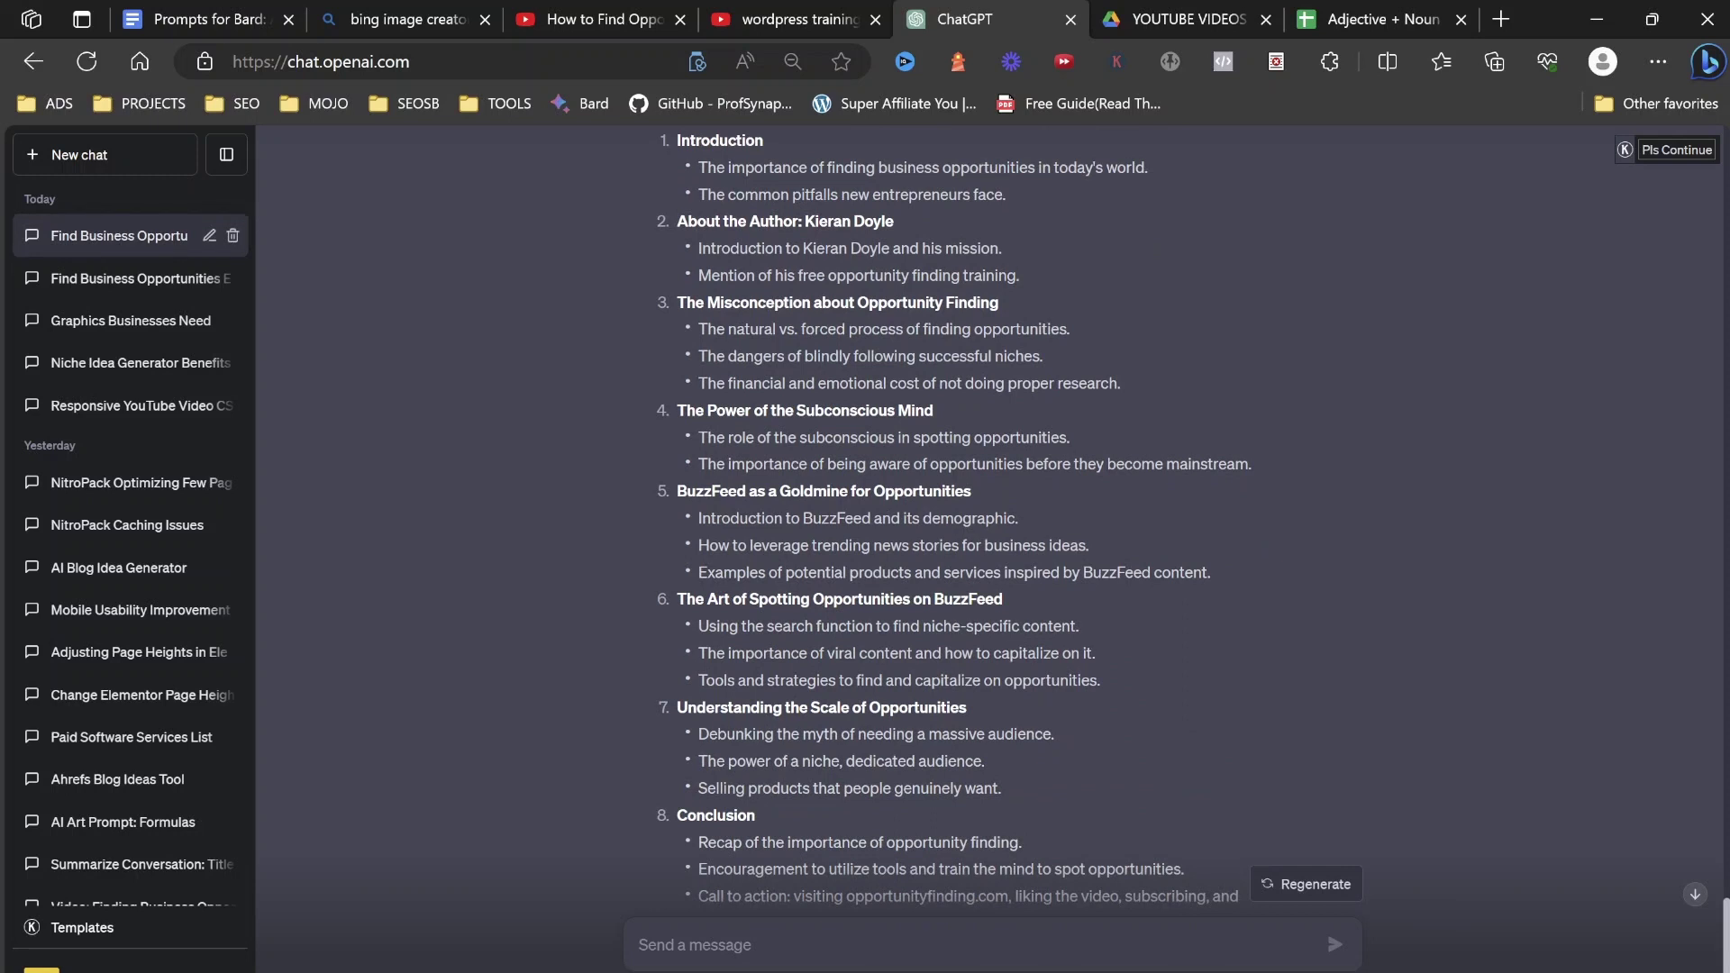
scroll(987, 541, "down", 1)
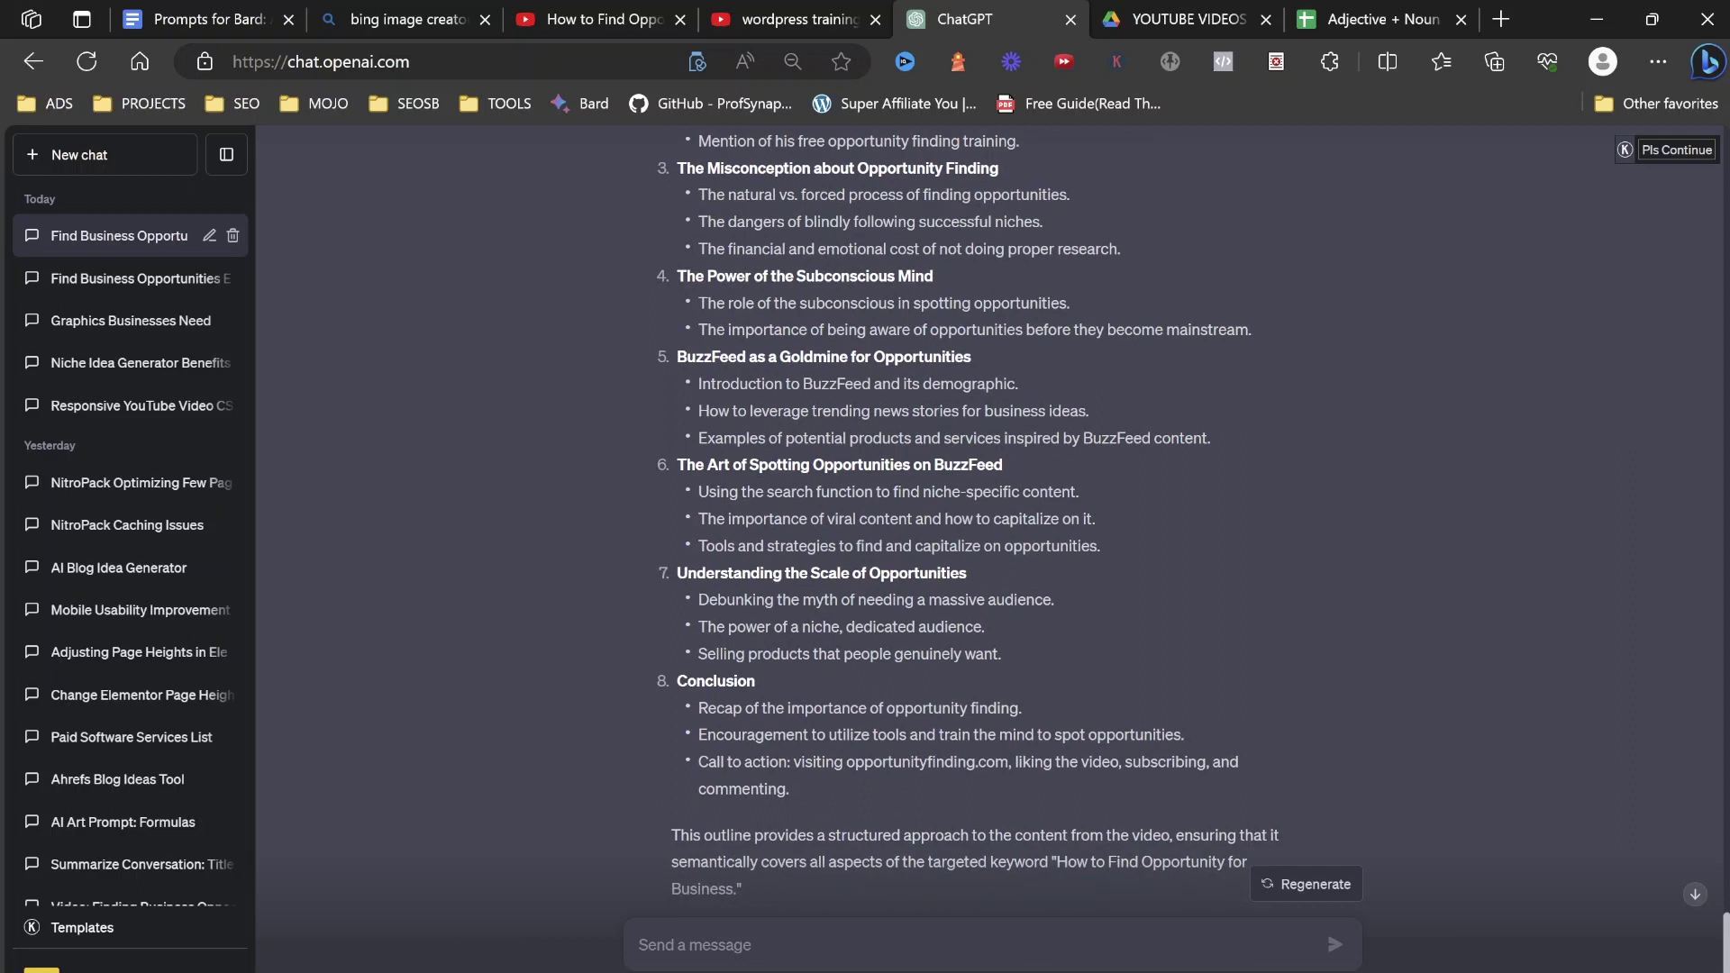
scroll(987, 514, "down", 1)
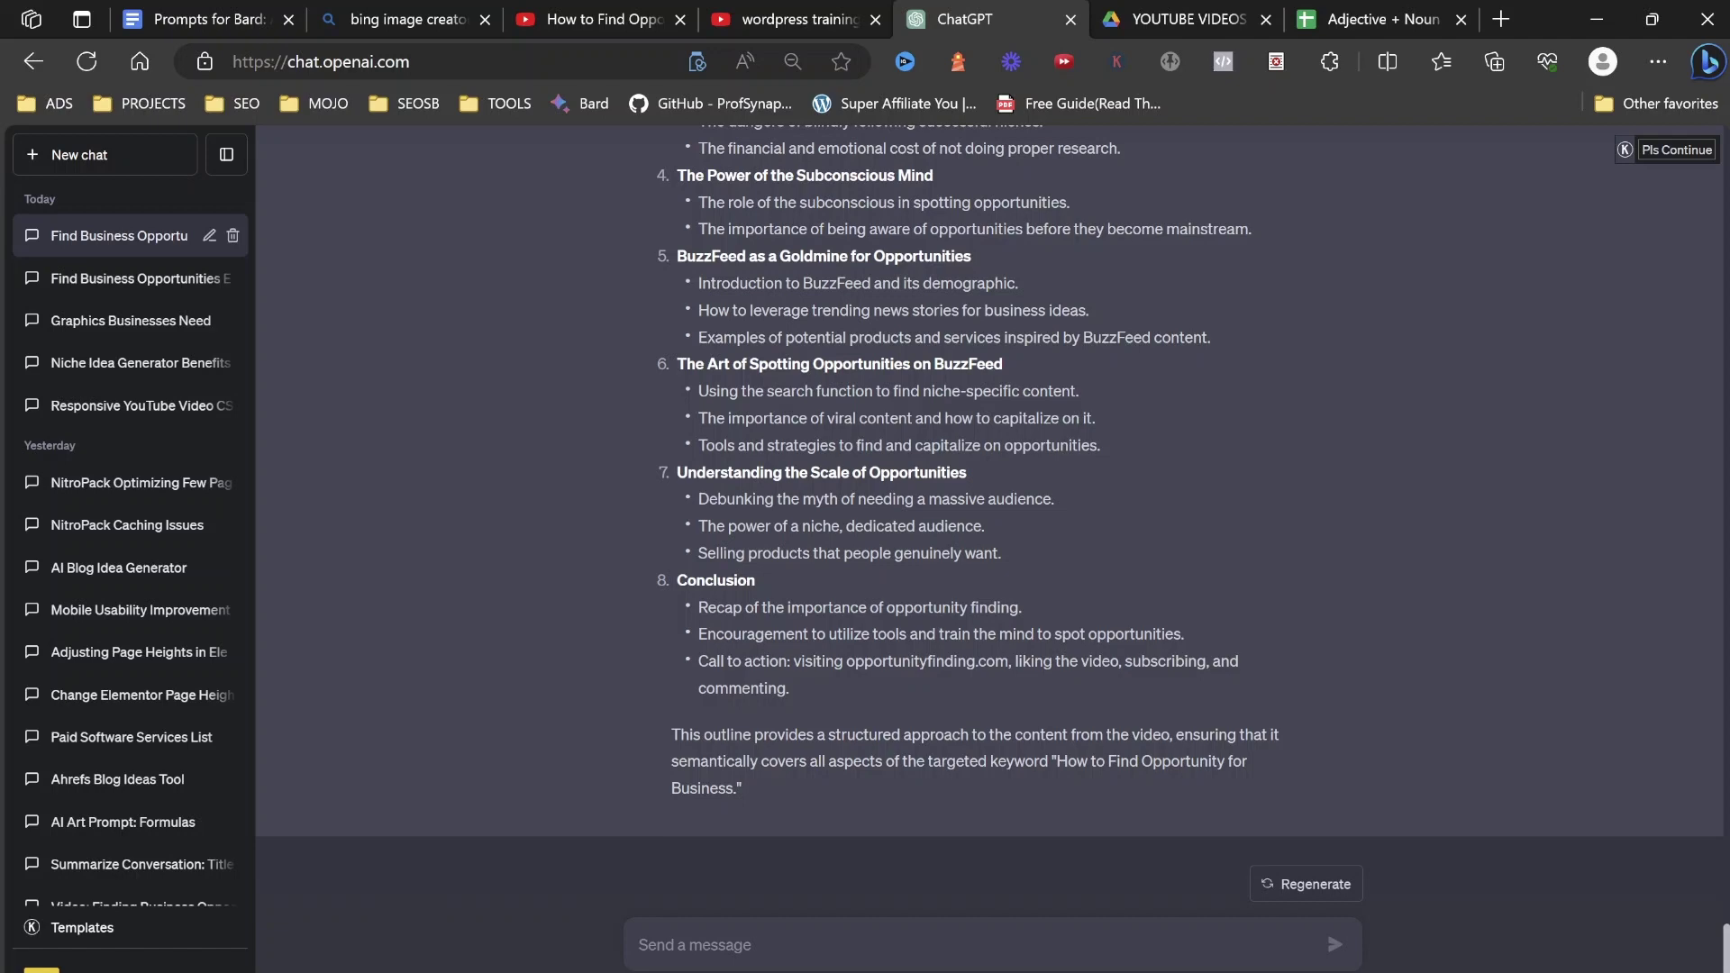
scroll(989, 540, "up", 4)
scroll(990, 540, "up", 2)
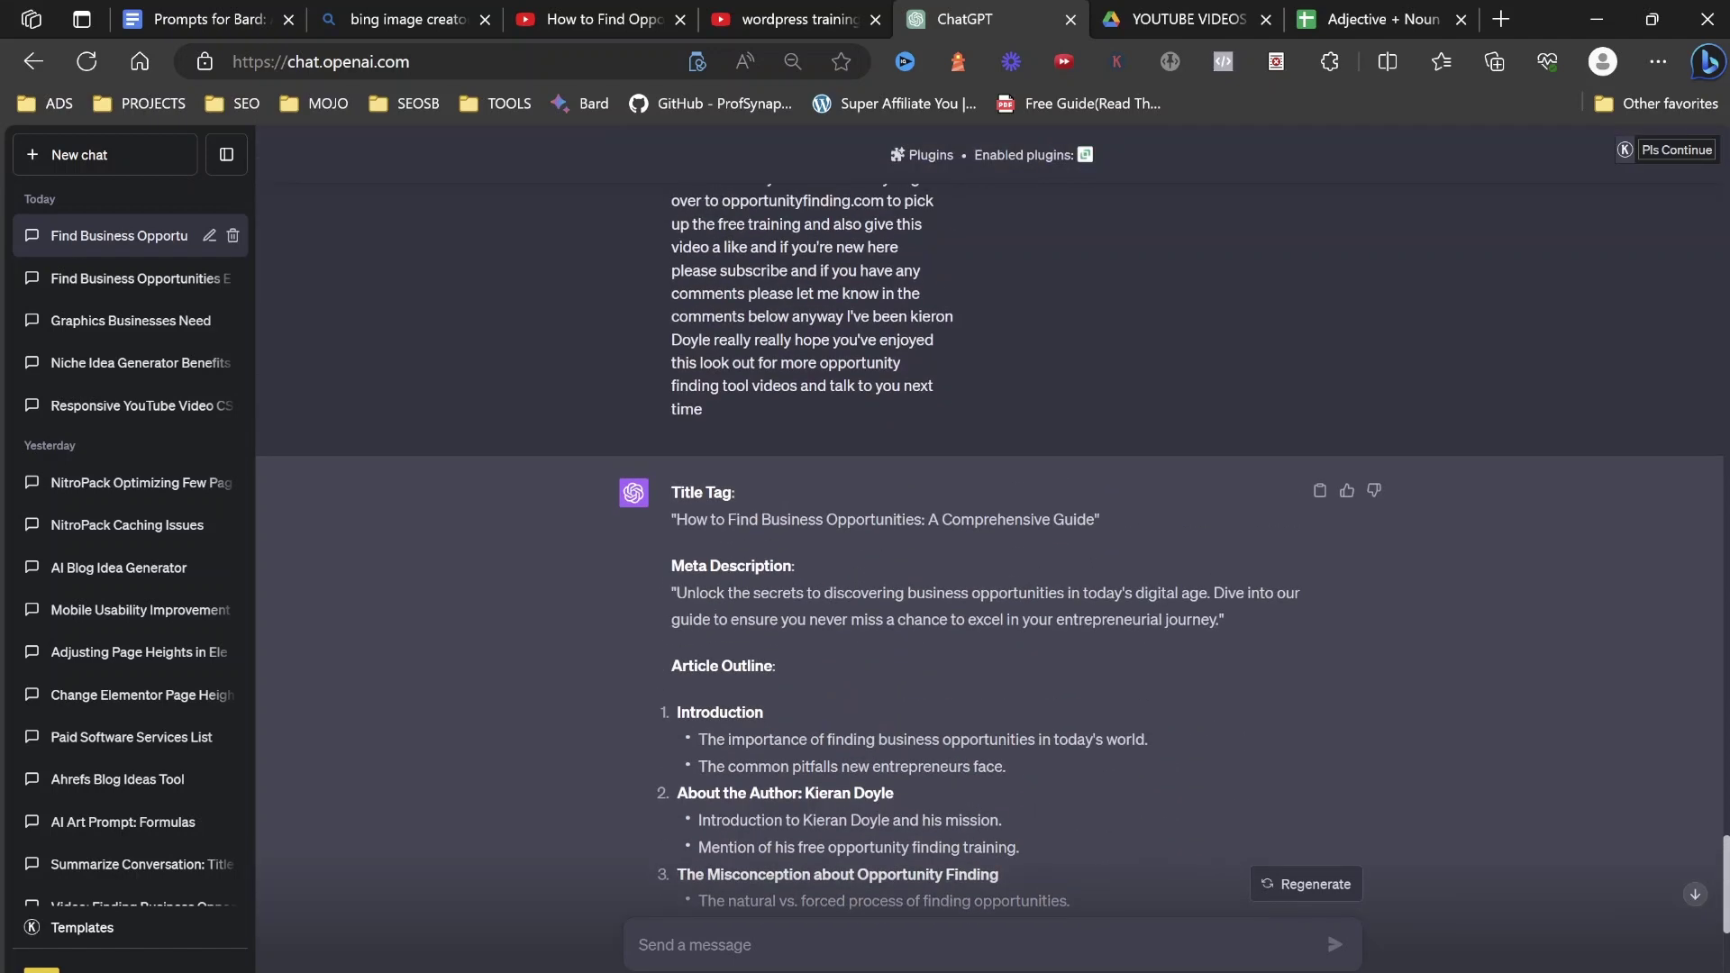
Copy the outline's Introduction bullets and paste them below the emotional-hook introduction request
left_click_drag(699, 740, 1006, 766)
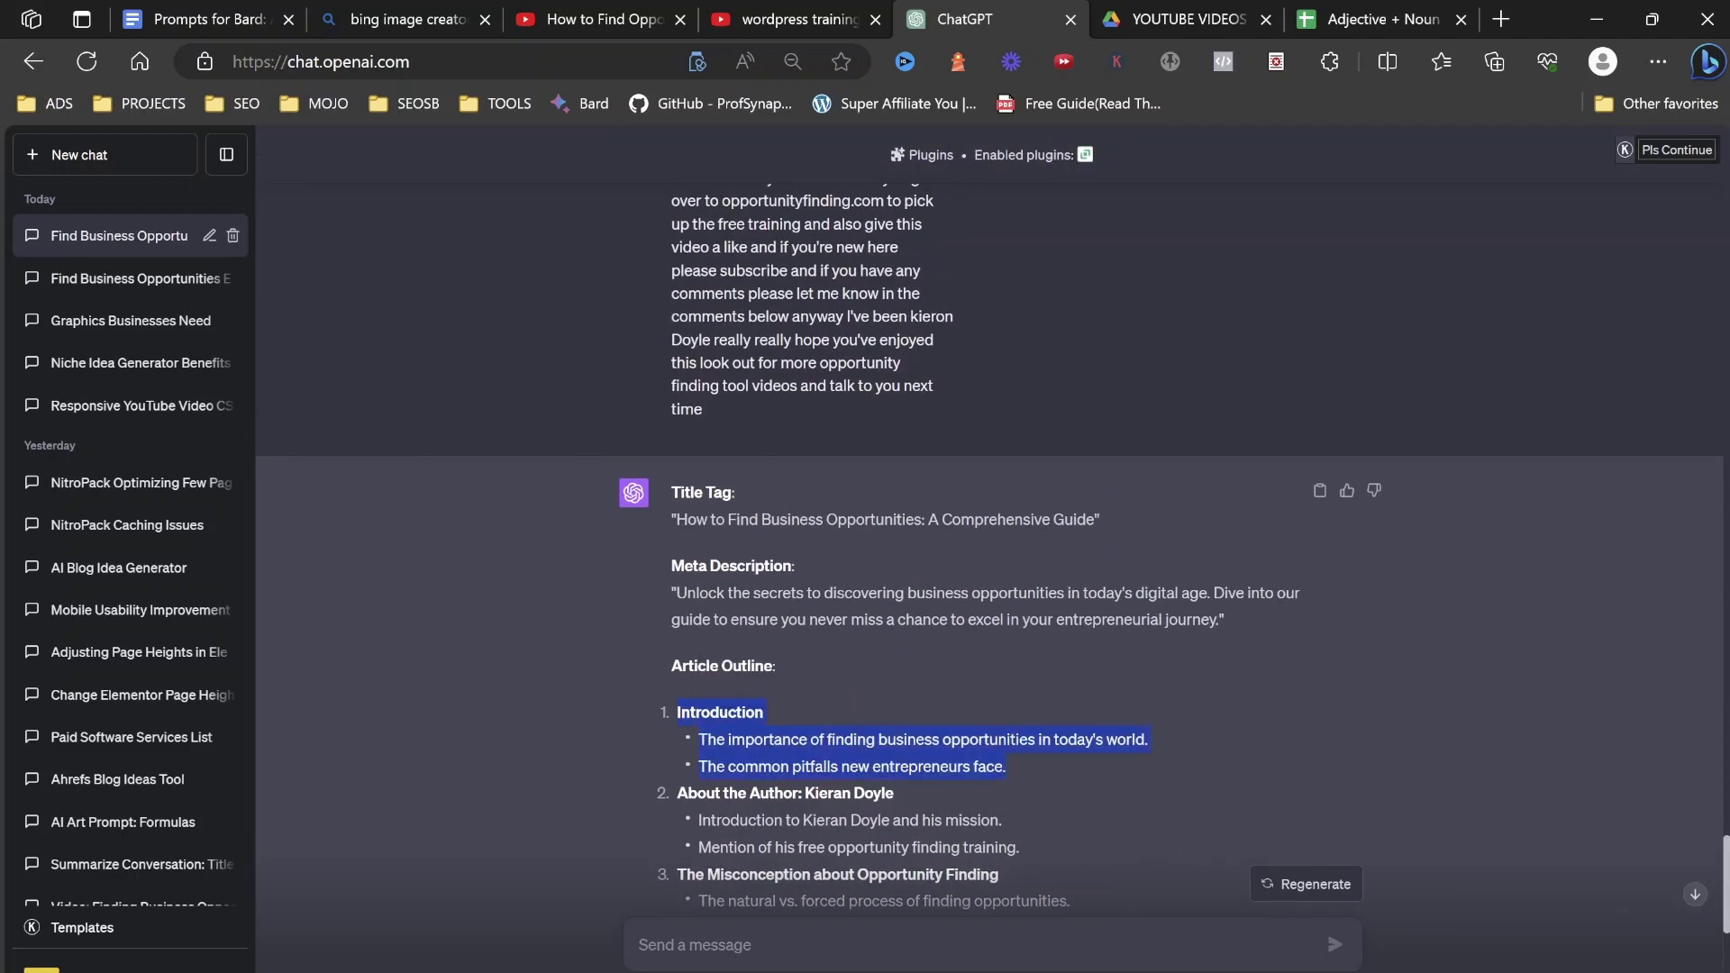
right_click(866, 755)
left_click(879, 250)
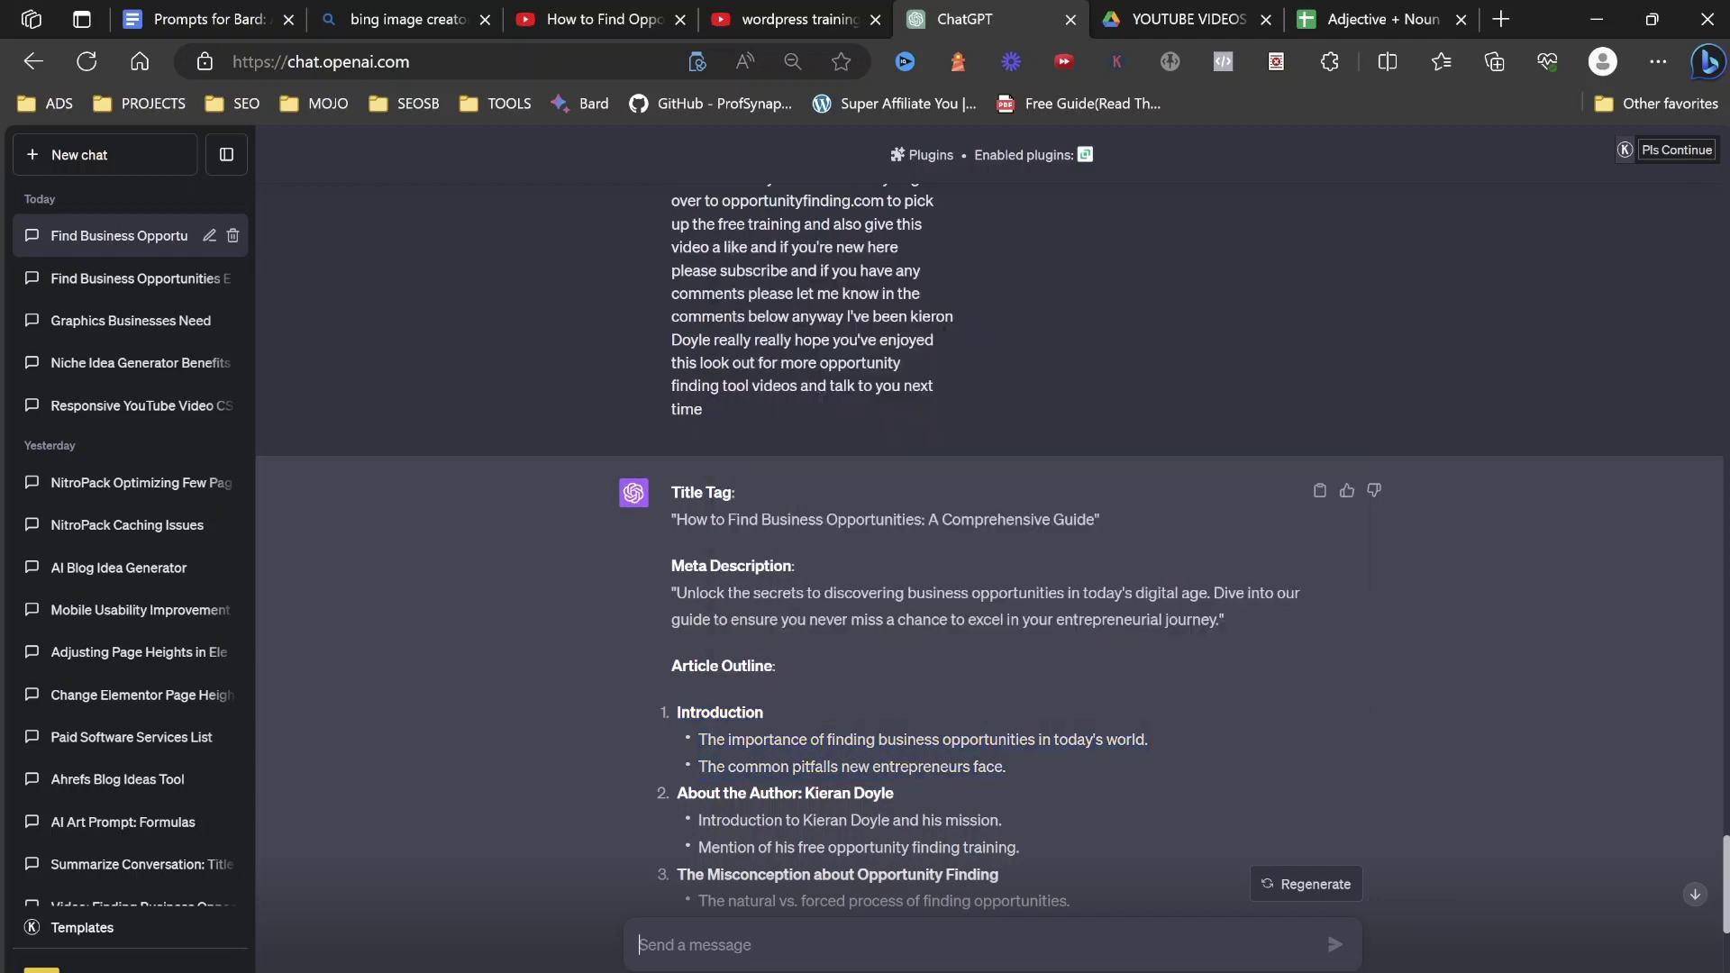
left_click(992, 945)
type("cok, so thats")
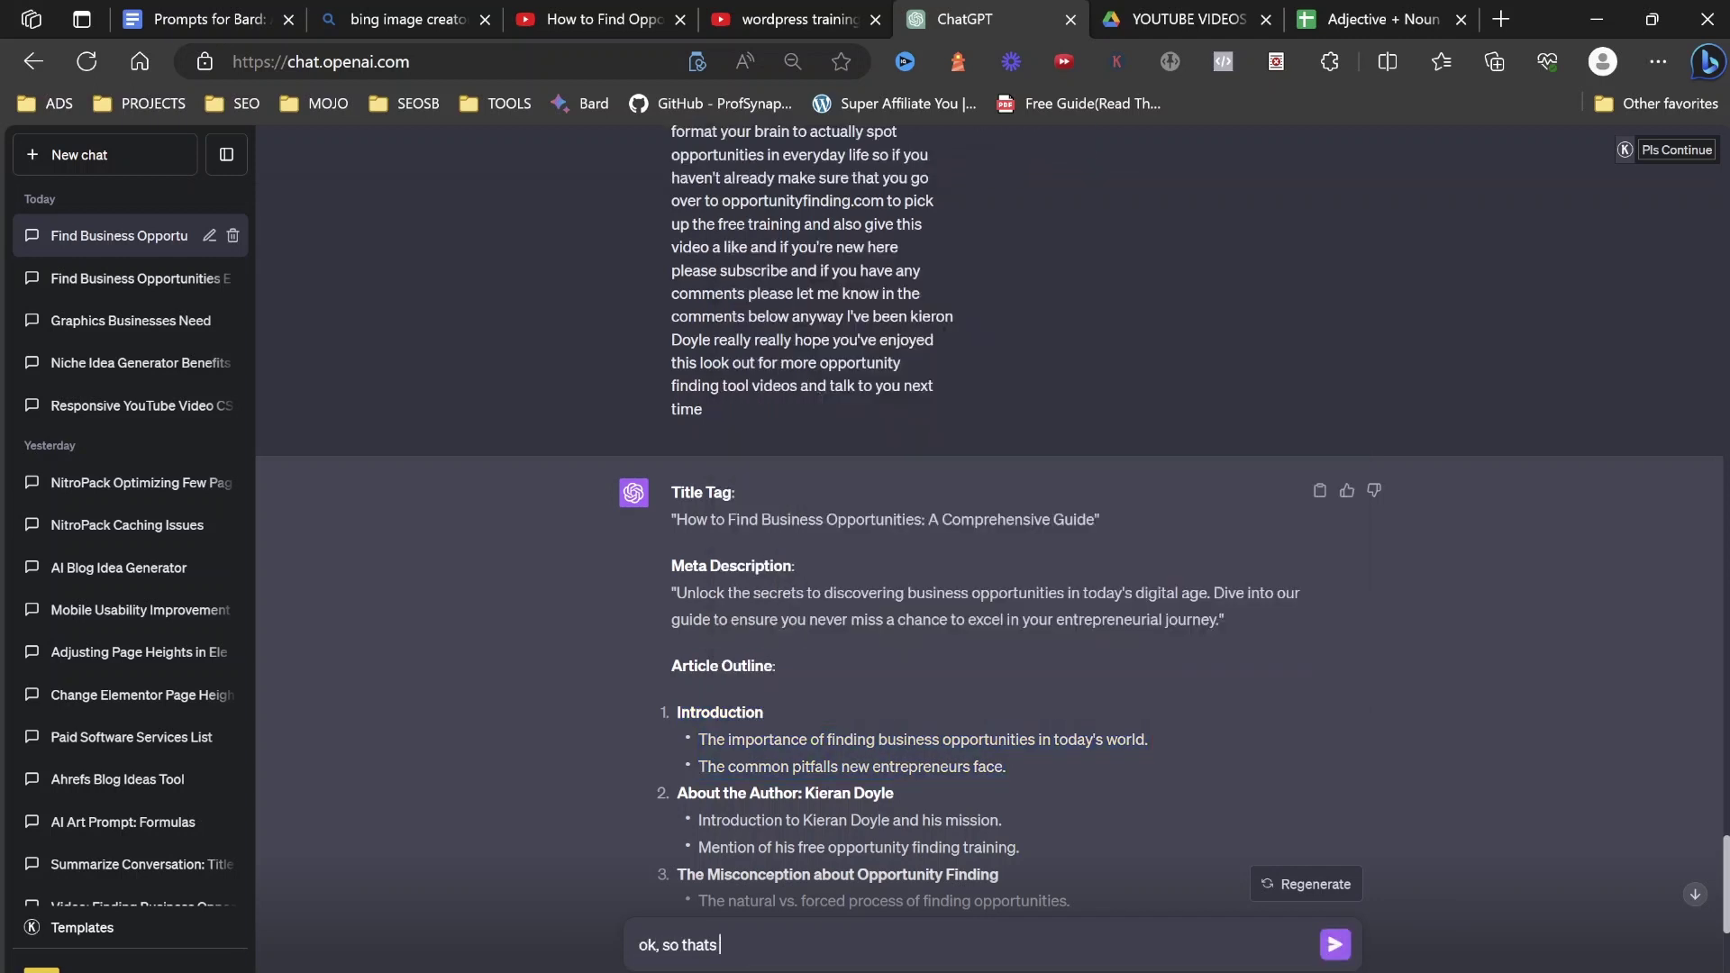
type(" wonder")
type("ful, can you")
type(" start by c")
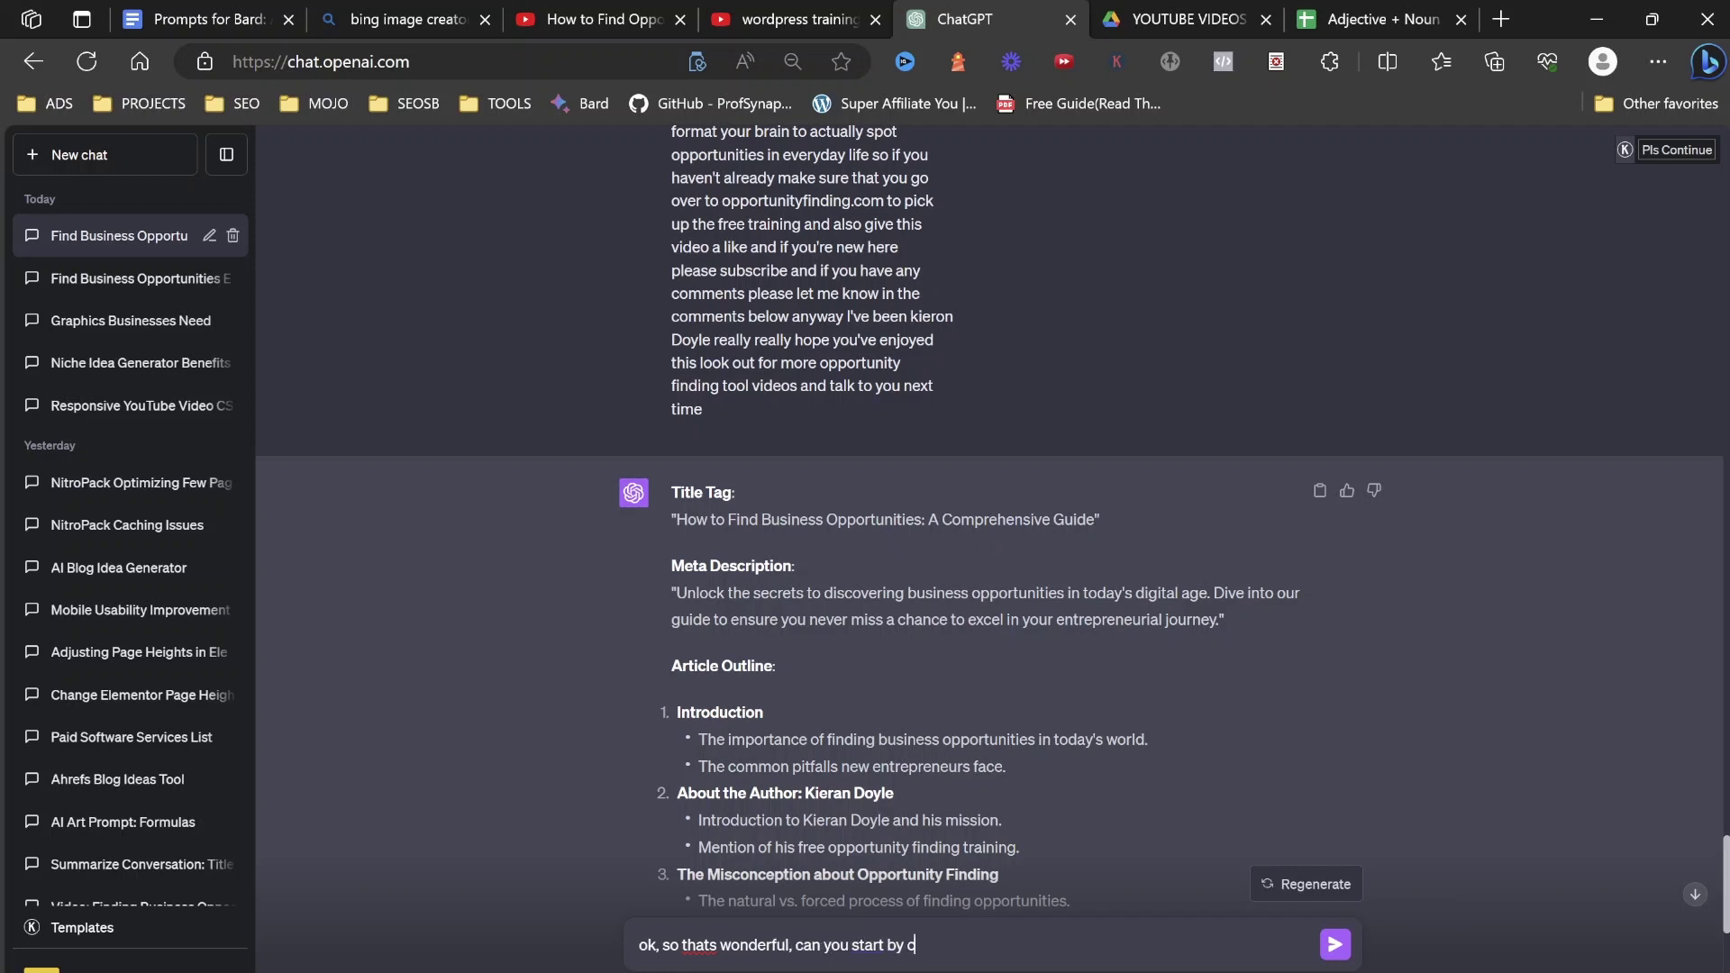
type("reating an en")
type("ticing int")
type("roduction,")
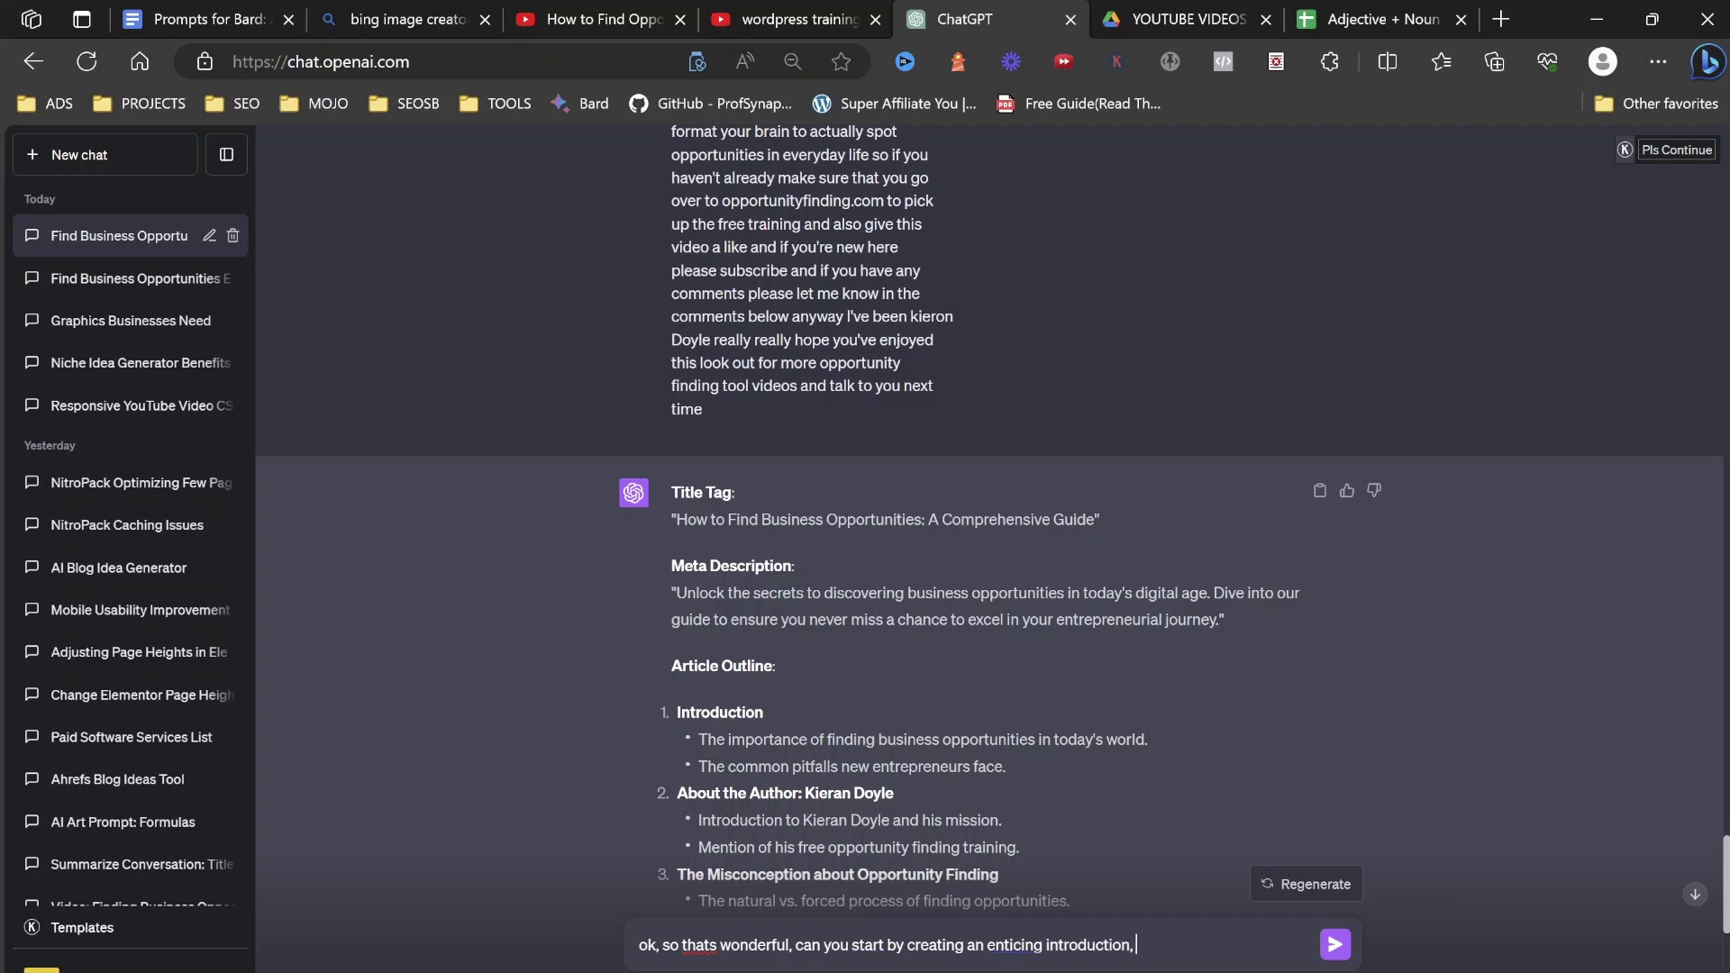
type(" using an emo")
type("tional hook")
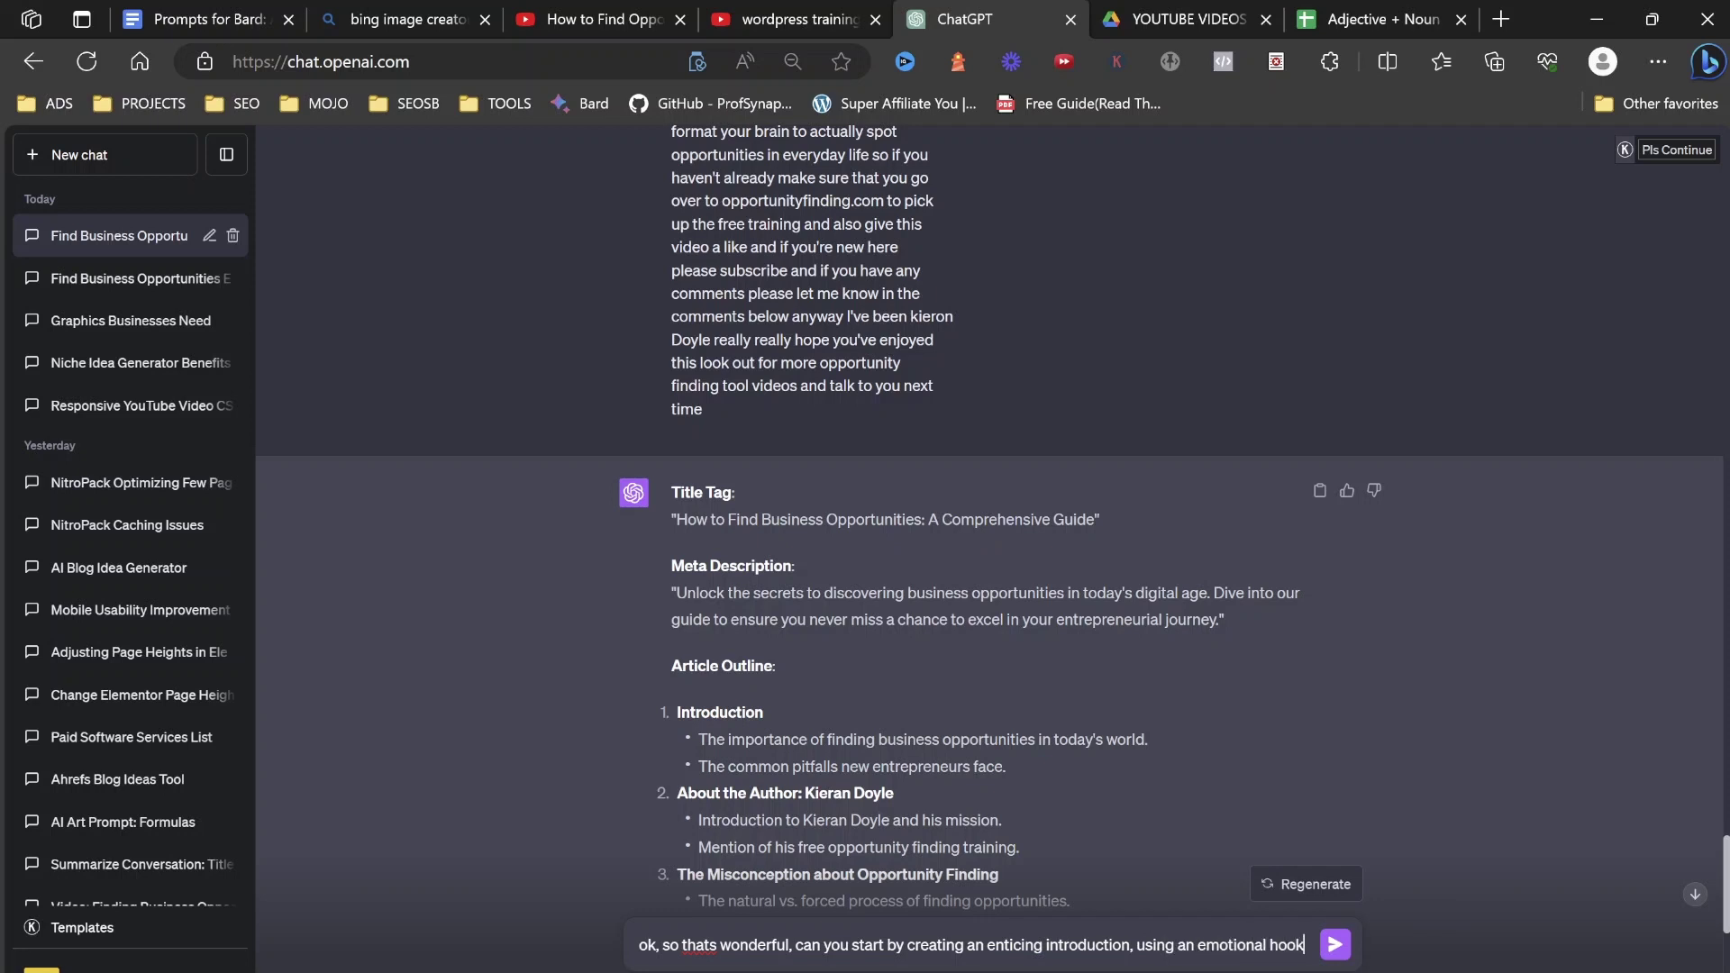
key("shift+Return")
key("shift+Return")
type("Introduction  The importance of finding business opportunities in today's world. The common pitfalls new entrepreneurs face.")
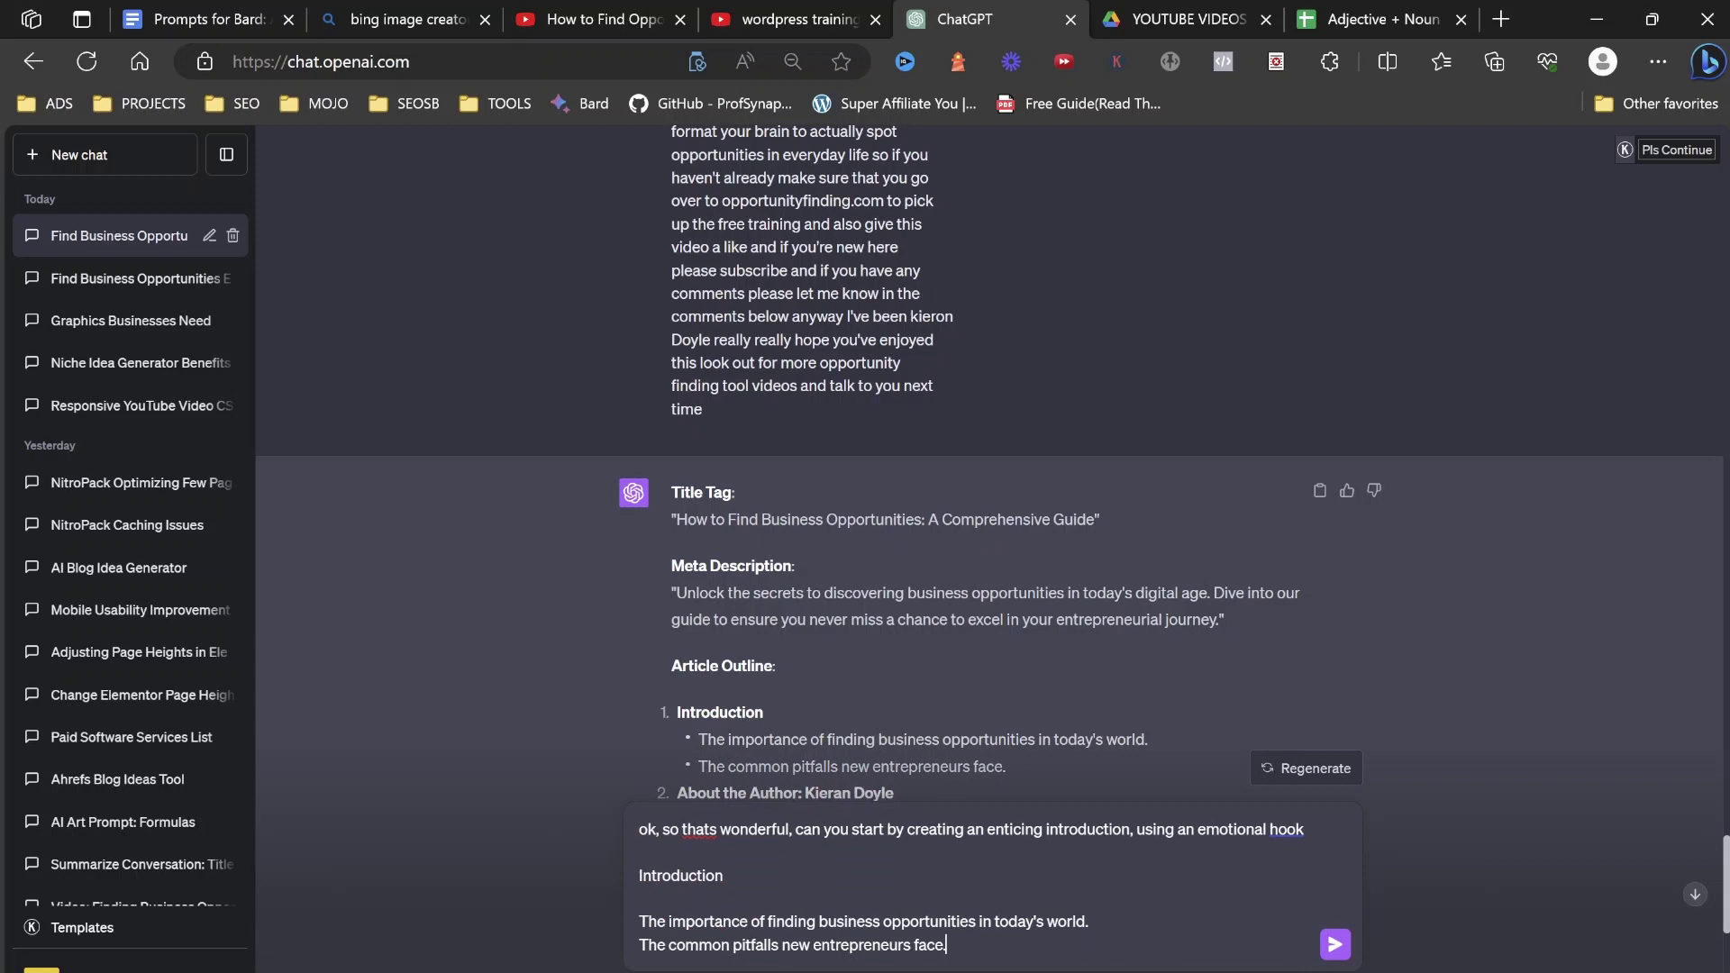
Send the request so ChatGPT writes the emotional-hook introduction
key("Return")
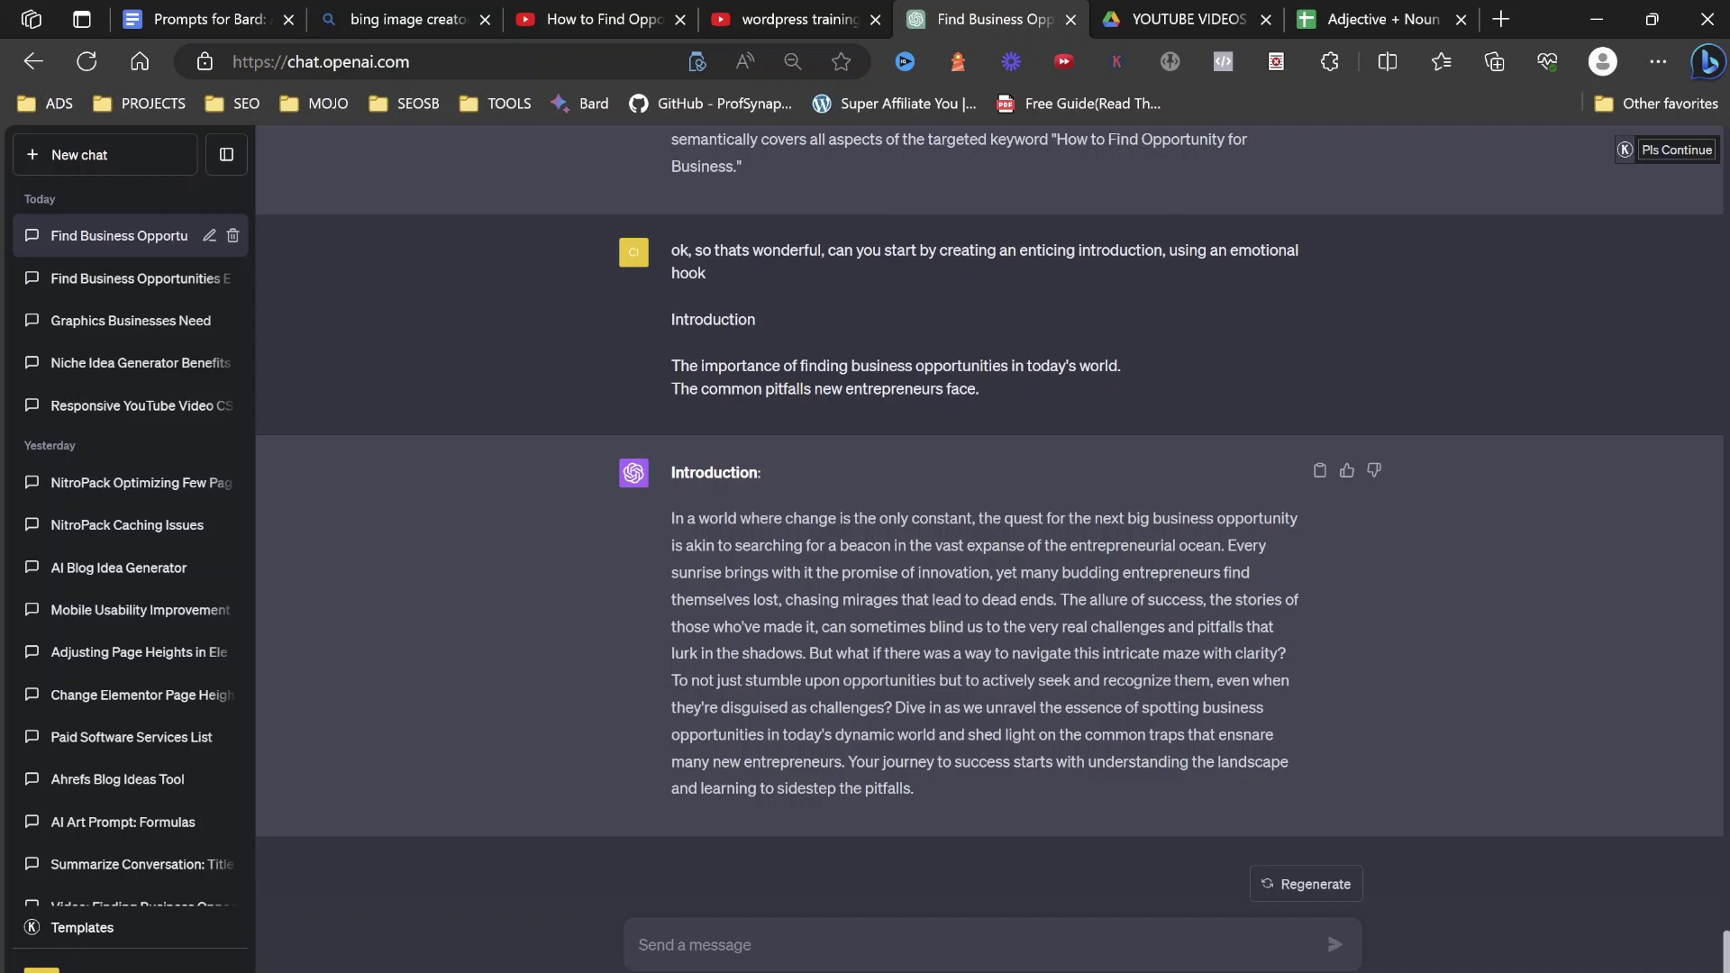
scroll(989, 520, "up", 4)
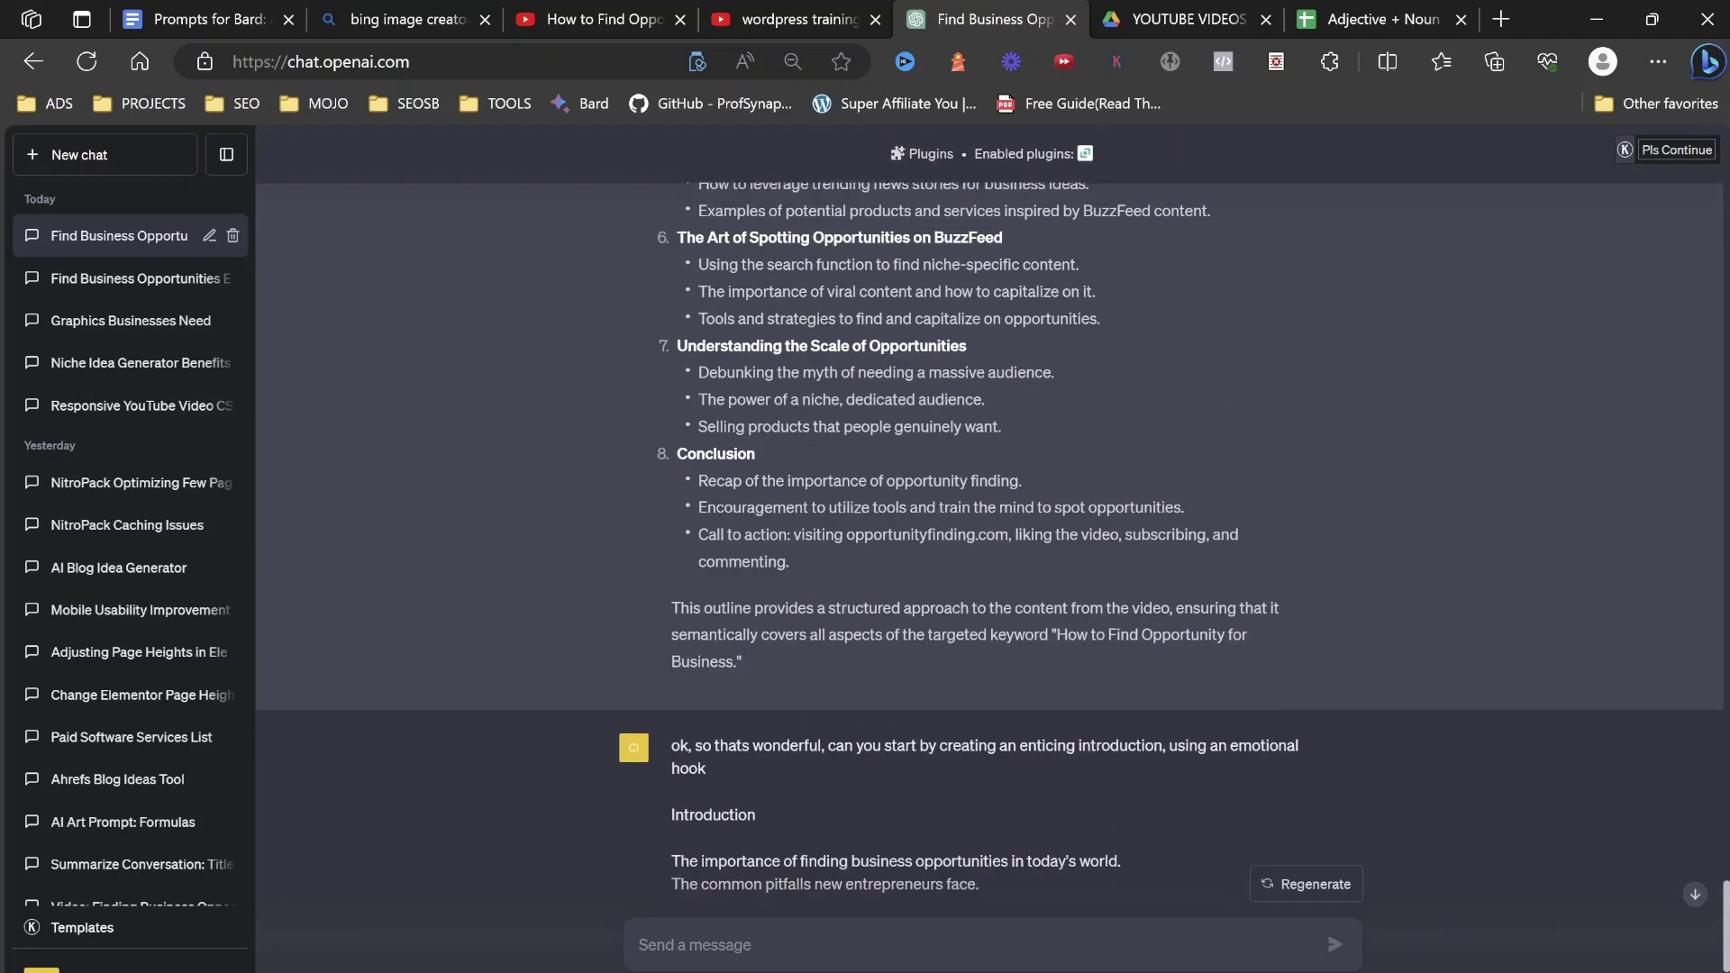
scroll(990, 520, "up", 4)
scroll(991, 521, "up", 3)
scroll(989, 519, "up", 1)
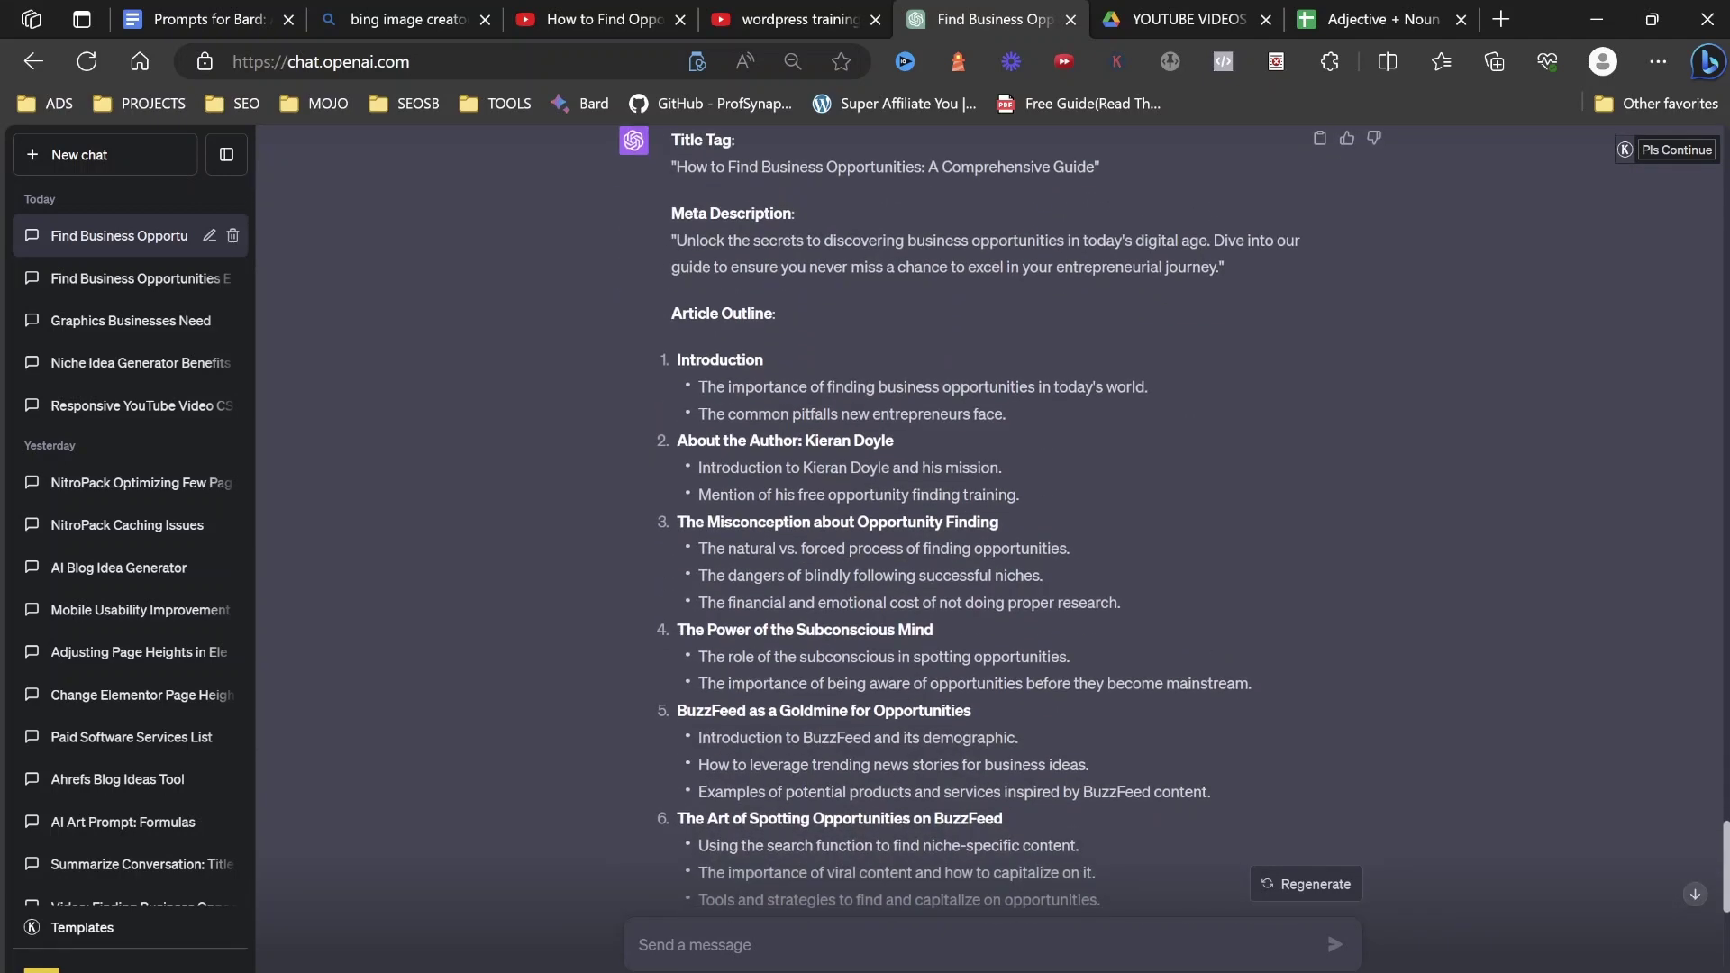
scroll(990, 520, "down", 2)
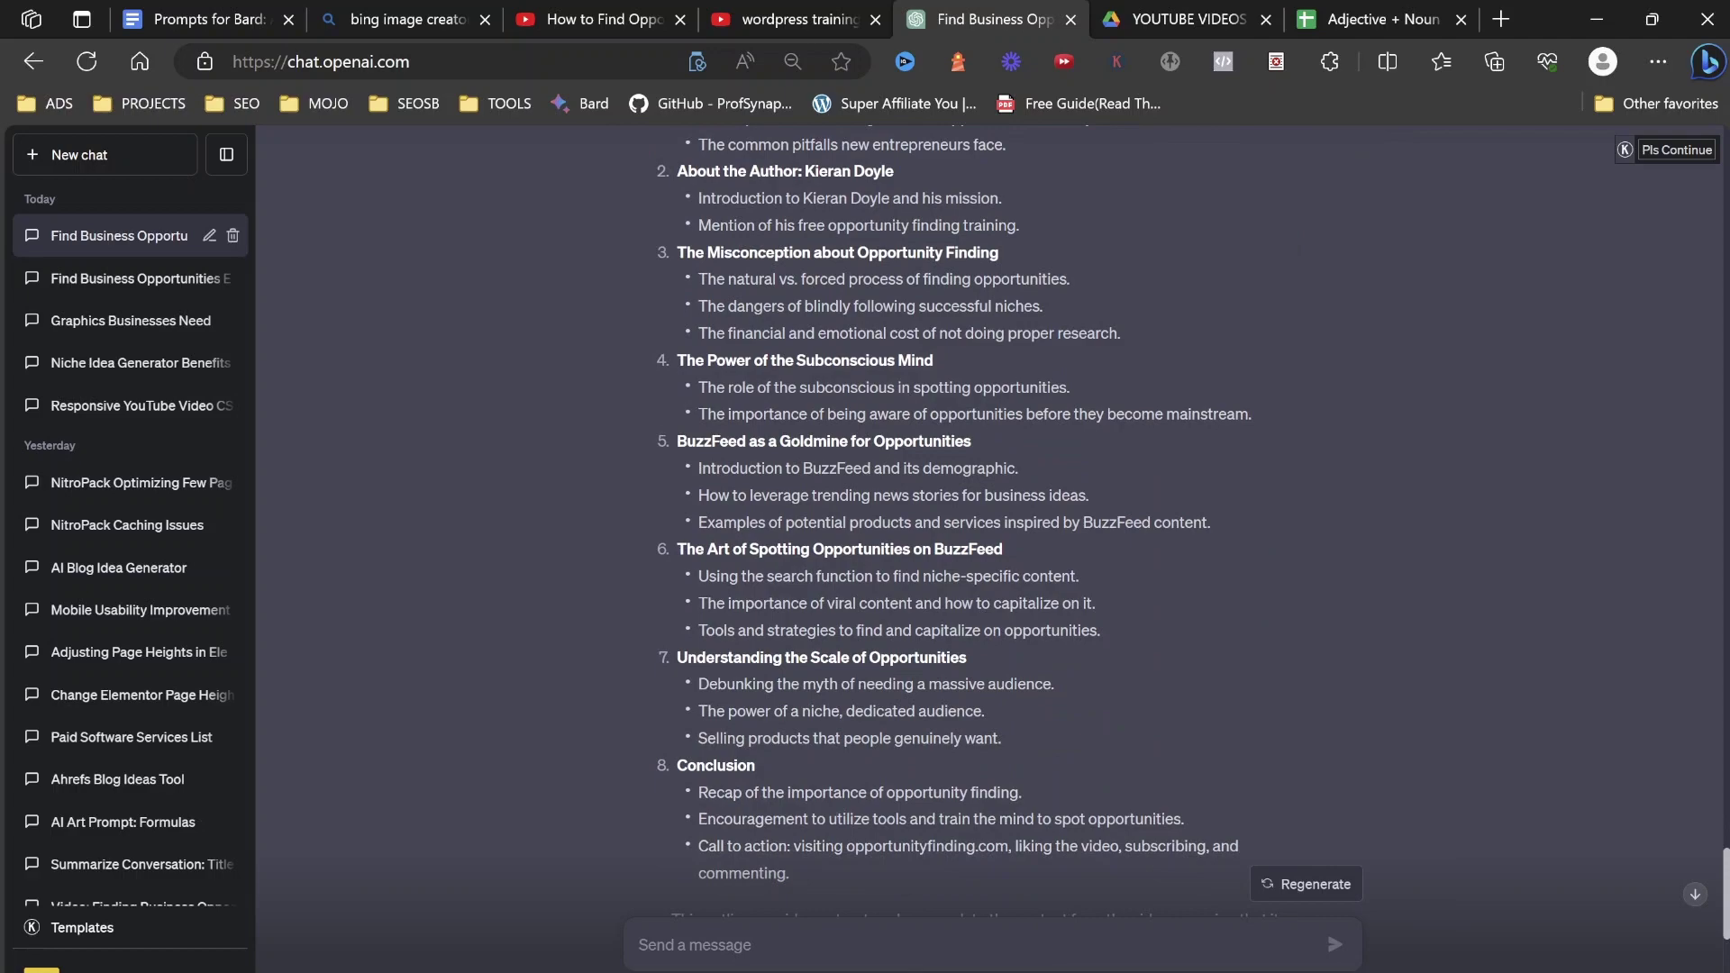
scroll(989, 521, "down", 3)
scroll(989, 521, "down", 2)
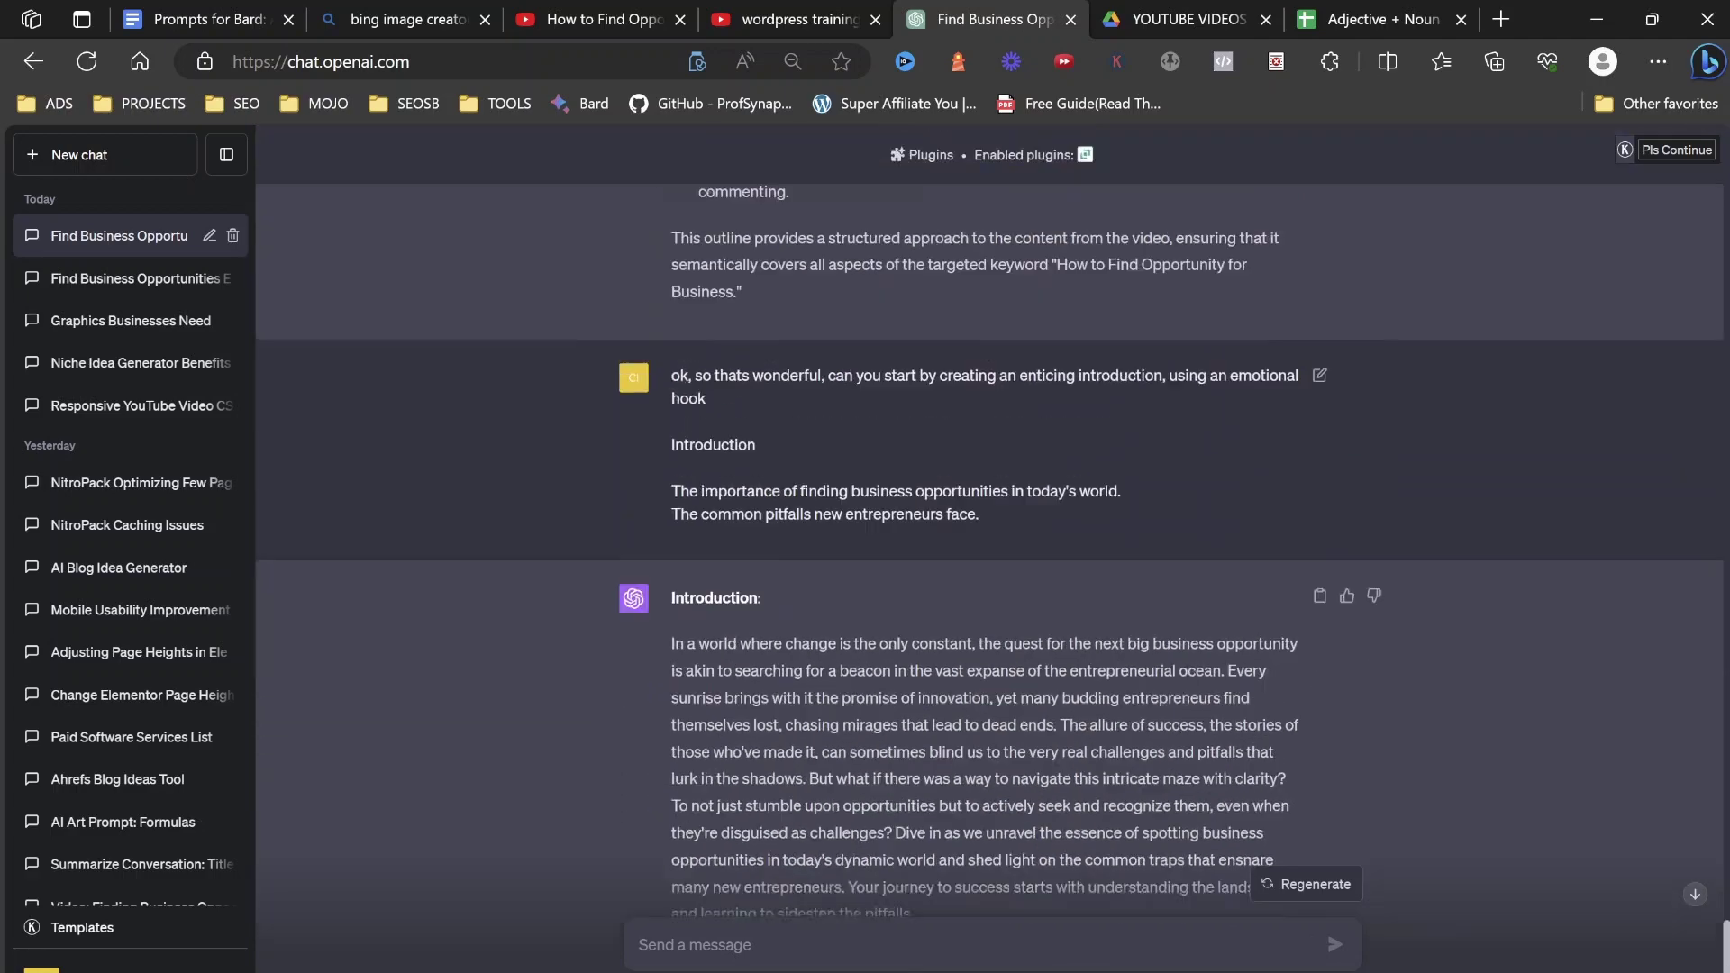
scroll(989, 519, "up", 7)
scroll(989, 521, "up", 1)
scroll(989, 520, "down", 3)
scroll(989, 520, "down", 1)
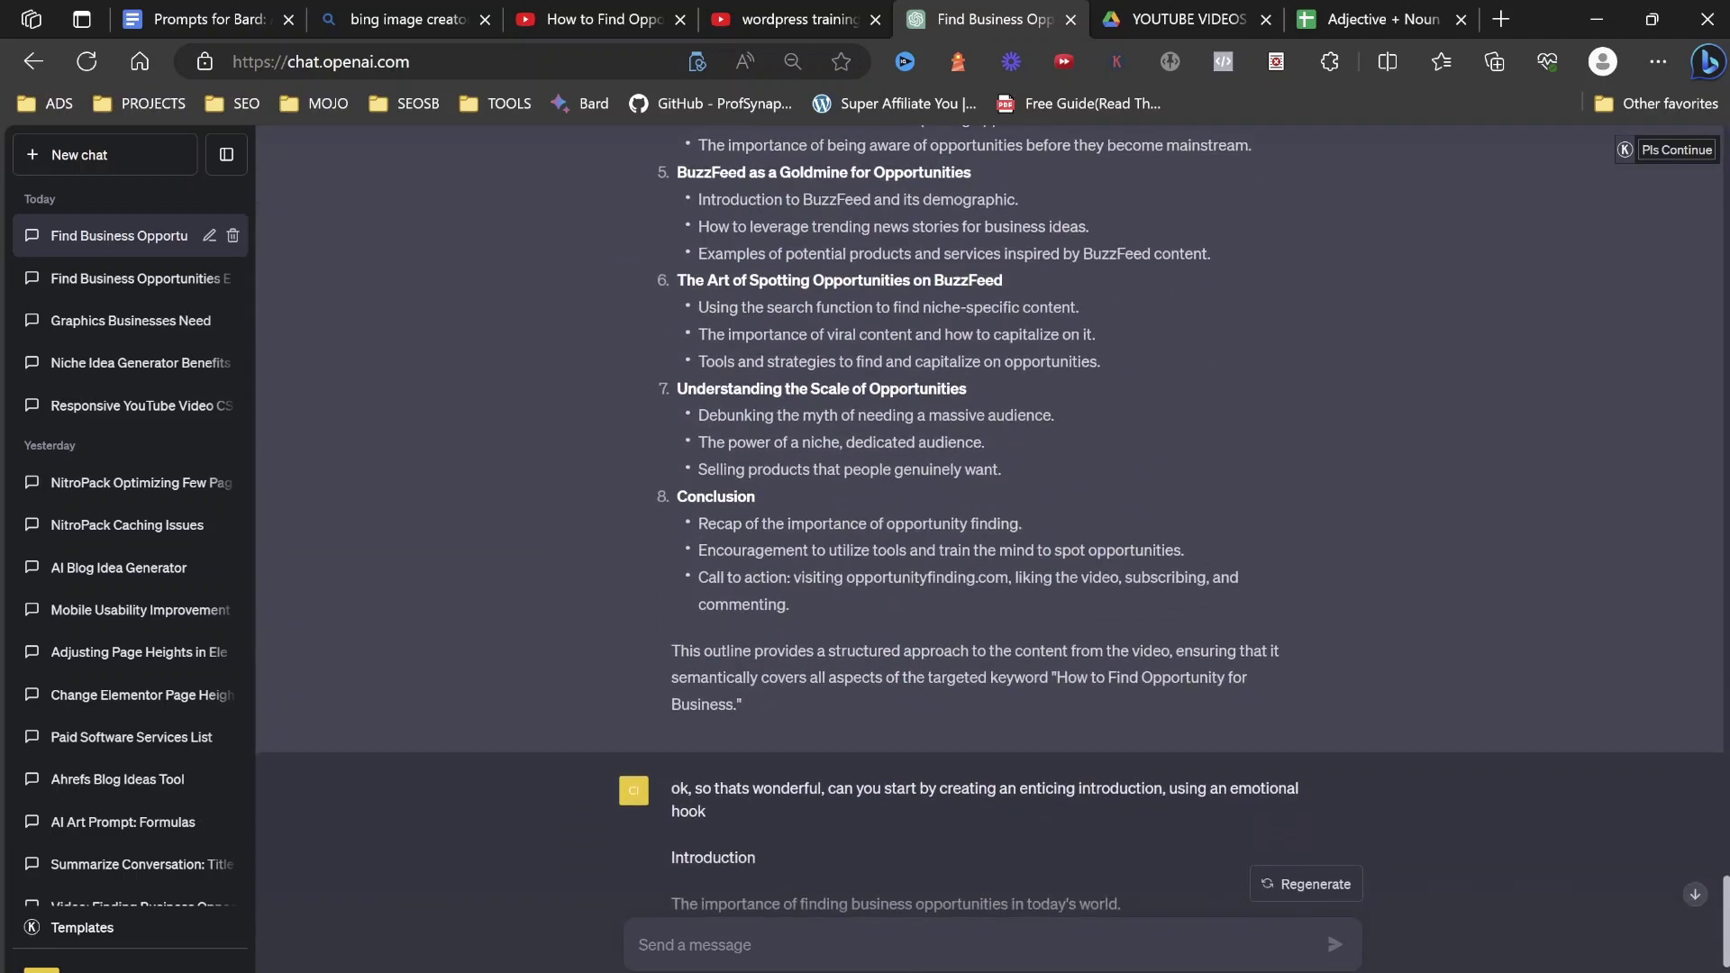
scroll(989, 521, "up", 3)
scroll(990, 520, "up", 1)
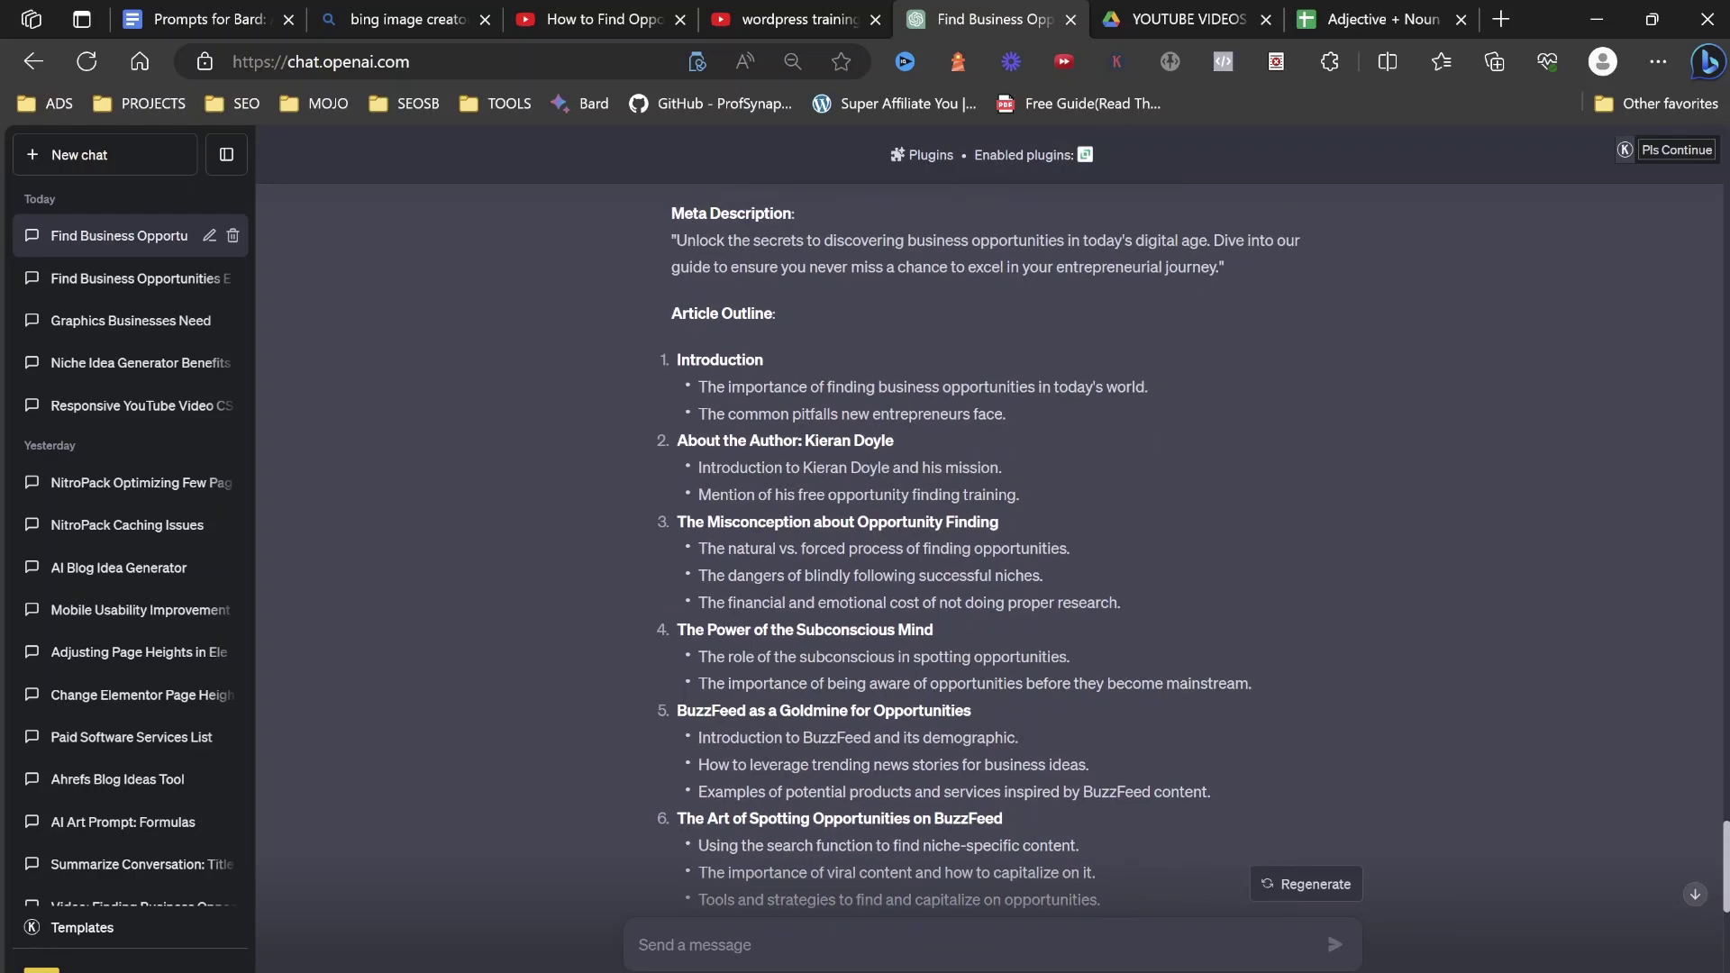
scroll(990, 552, "up", 2)
scroll(989, 552, "up", 1)
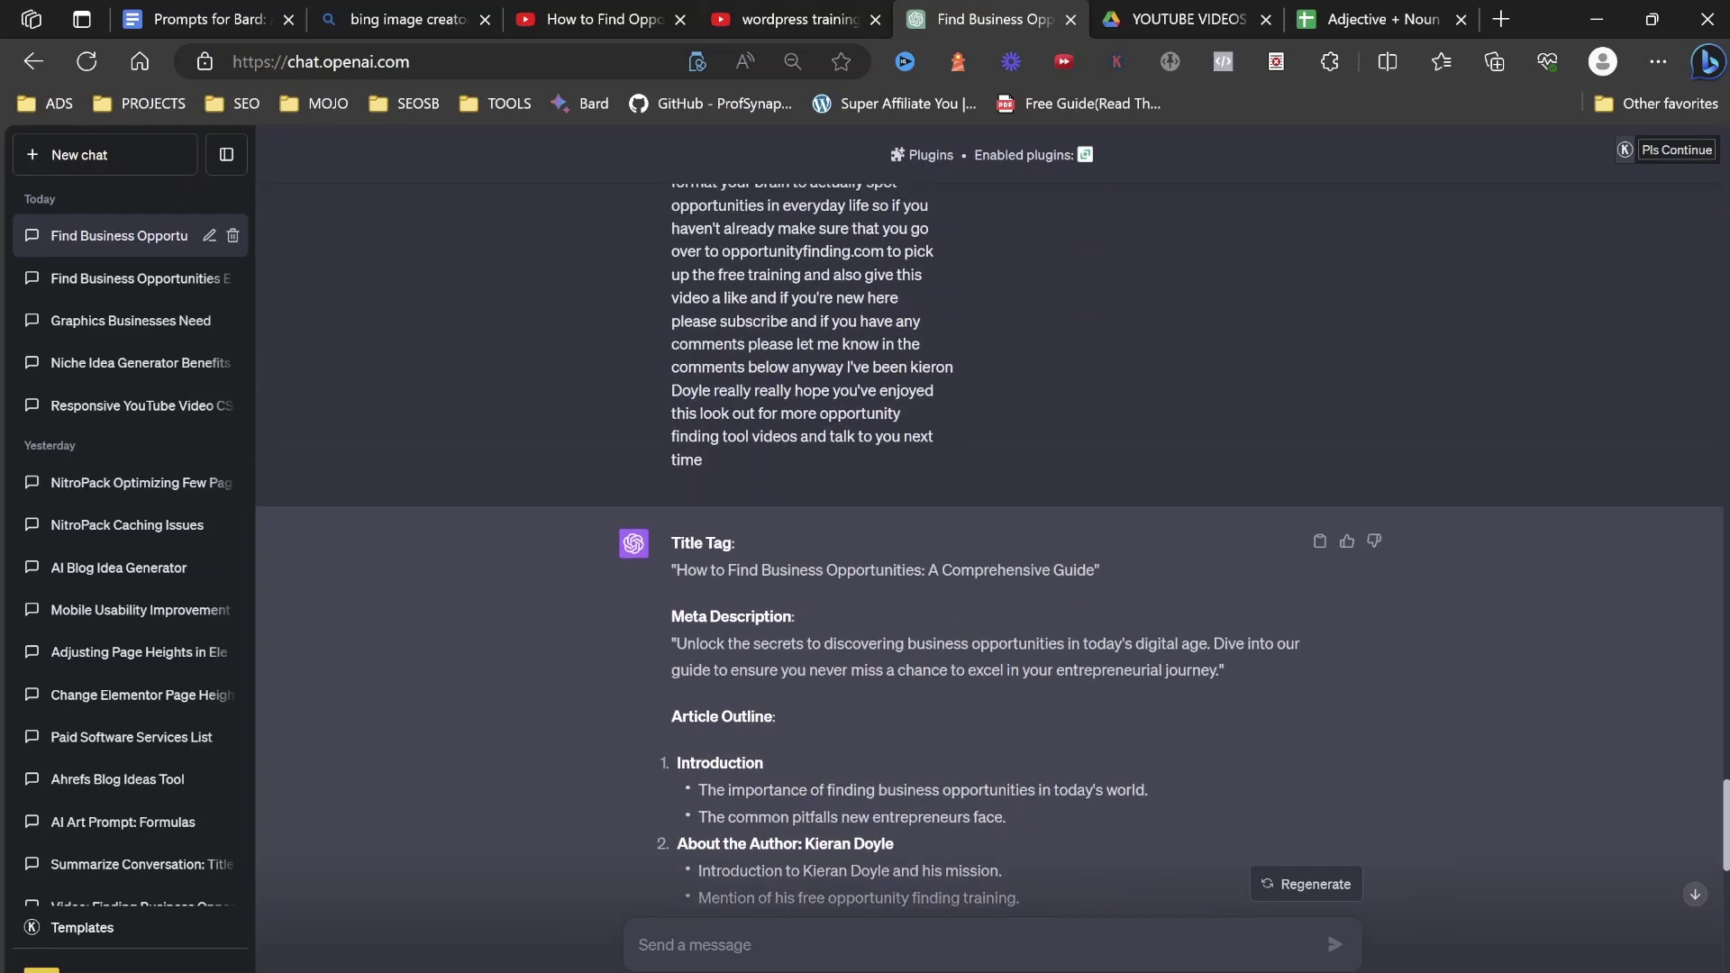
scroll(990, 541, "up", 3)
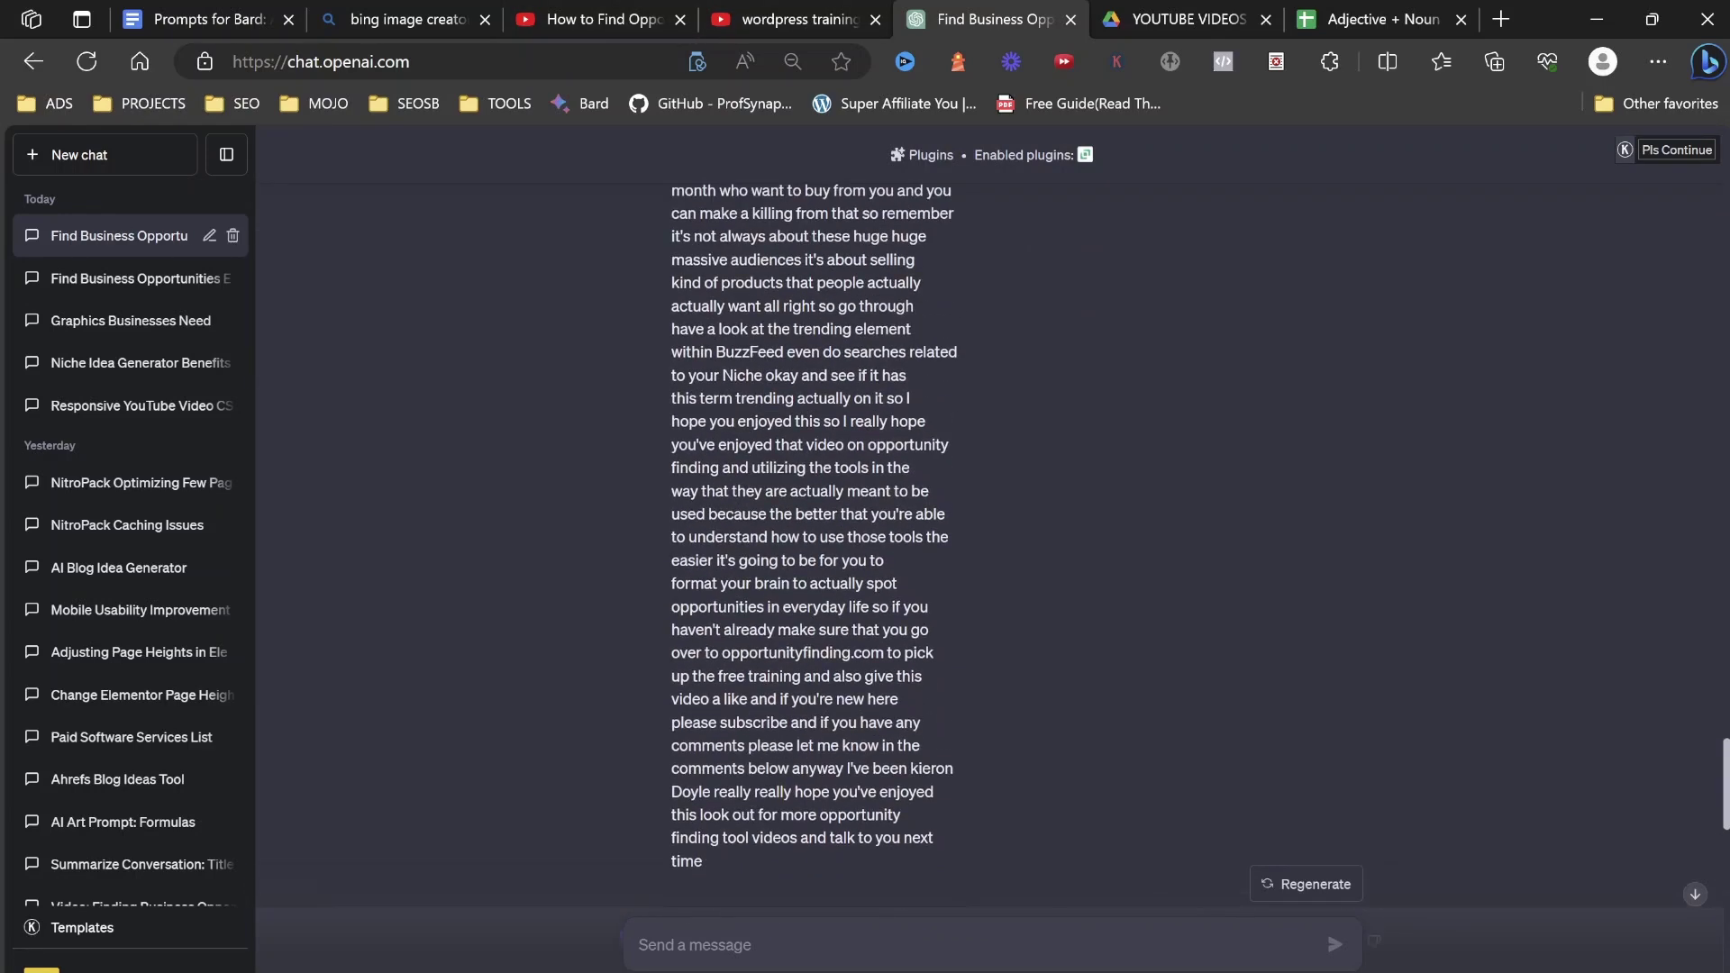
scroll(989, 542, "down", 5)
scroll(989, 541, "down", 1)
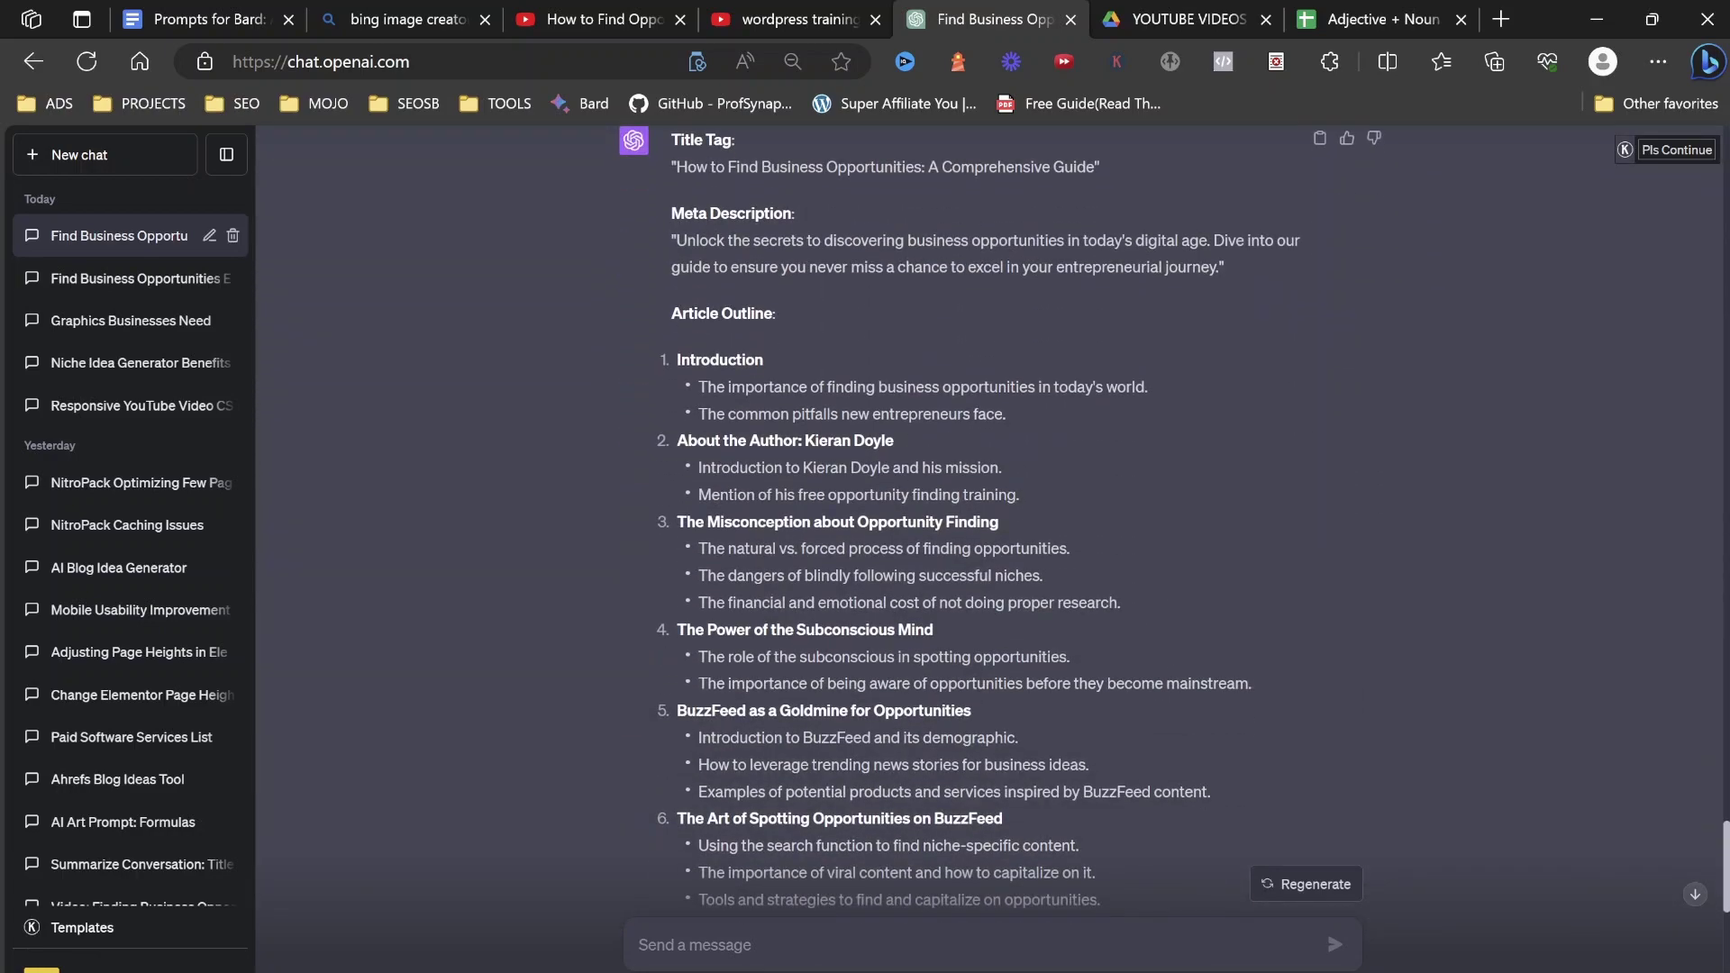
scroll(990, 541, "down", 1)
scroll(990, 541, "down", 4)
scroll(989, 542, "down", 1)
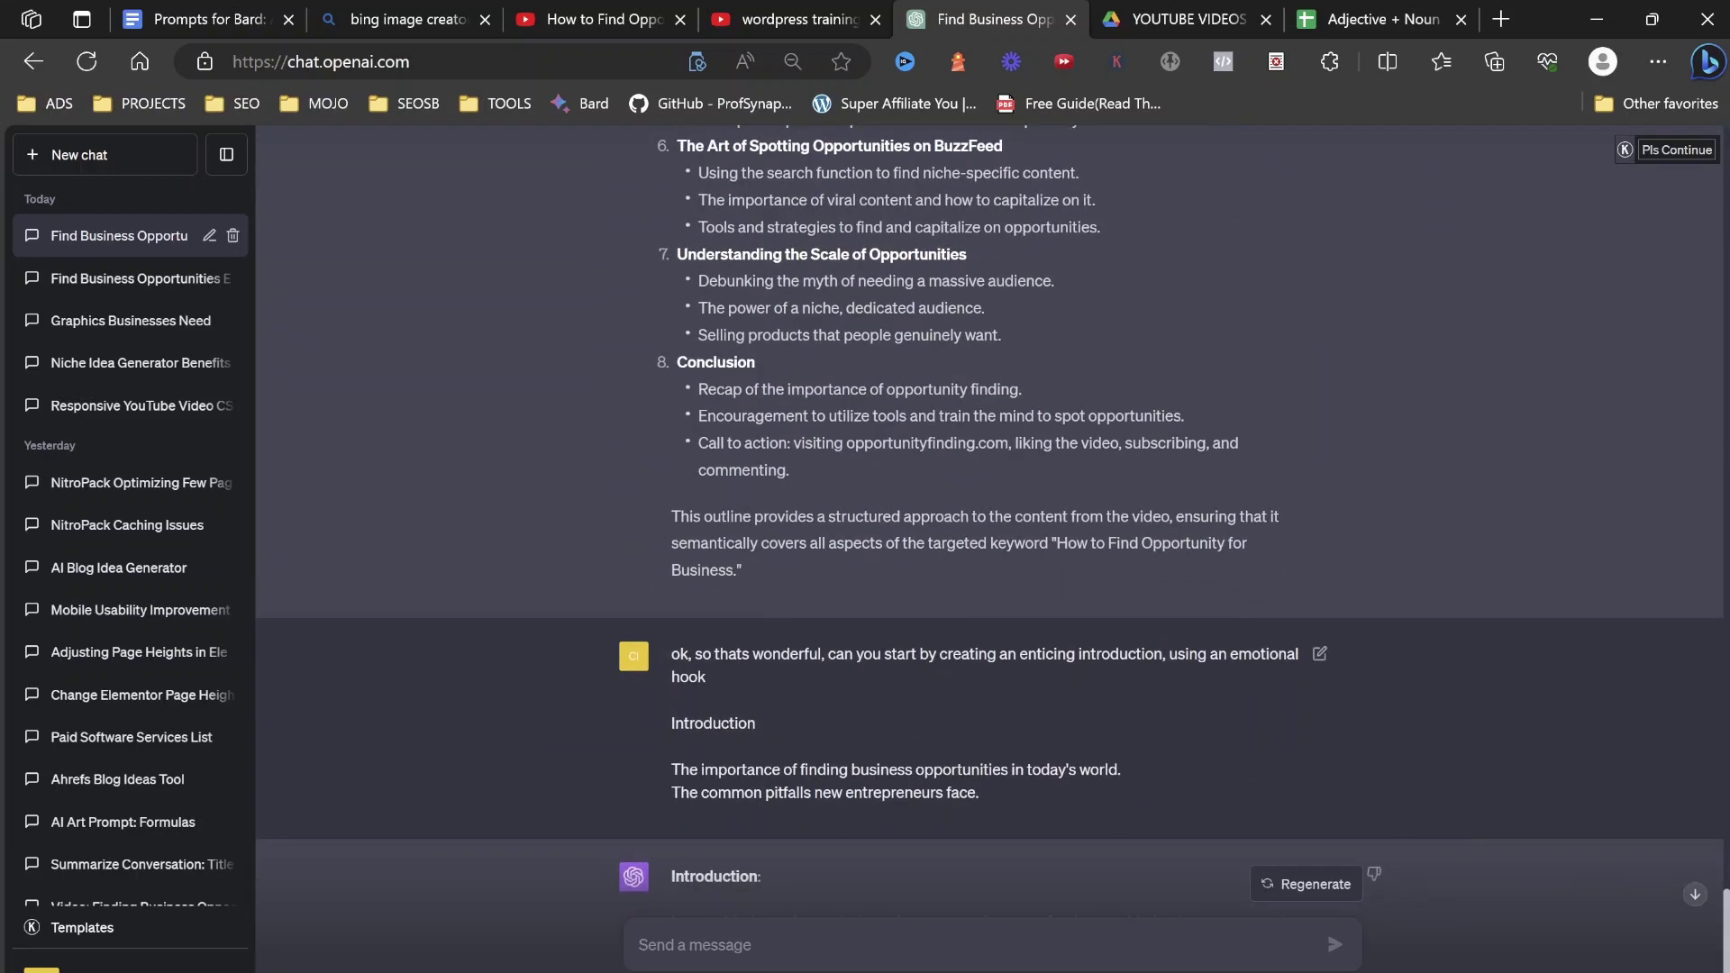
scroll(989, 541, "down", 3)
scroll(989, 541, "up", 3)
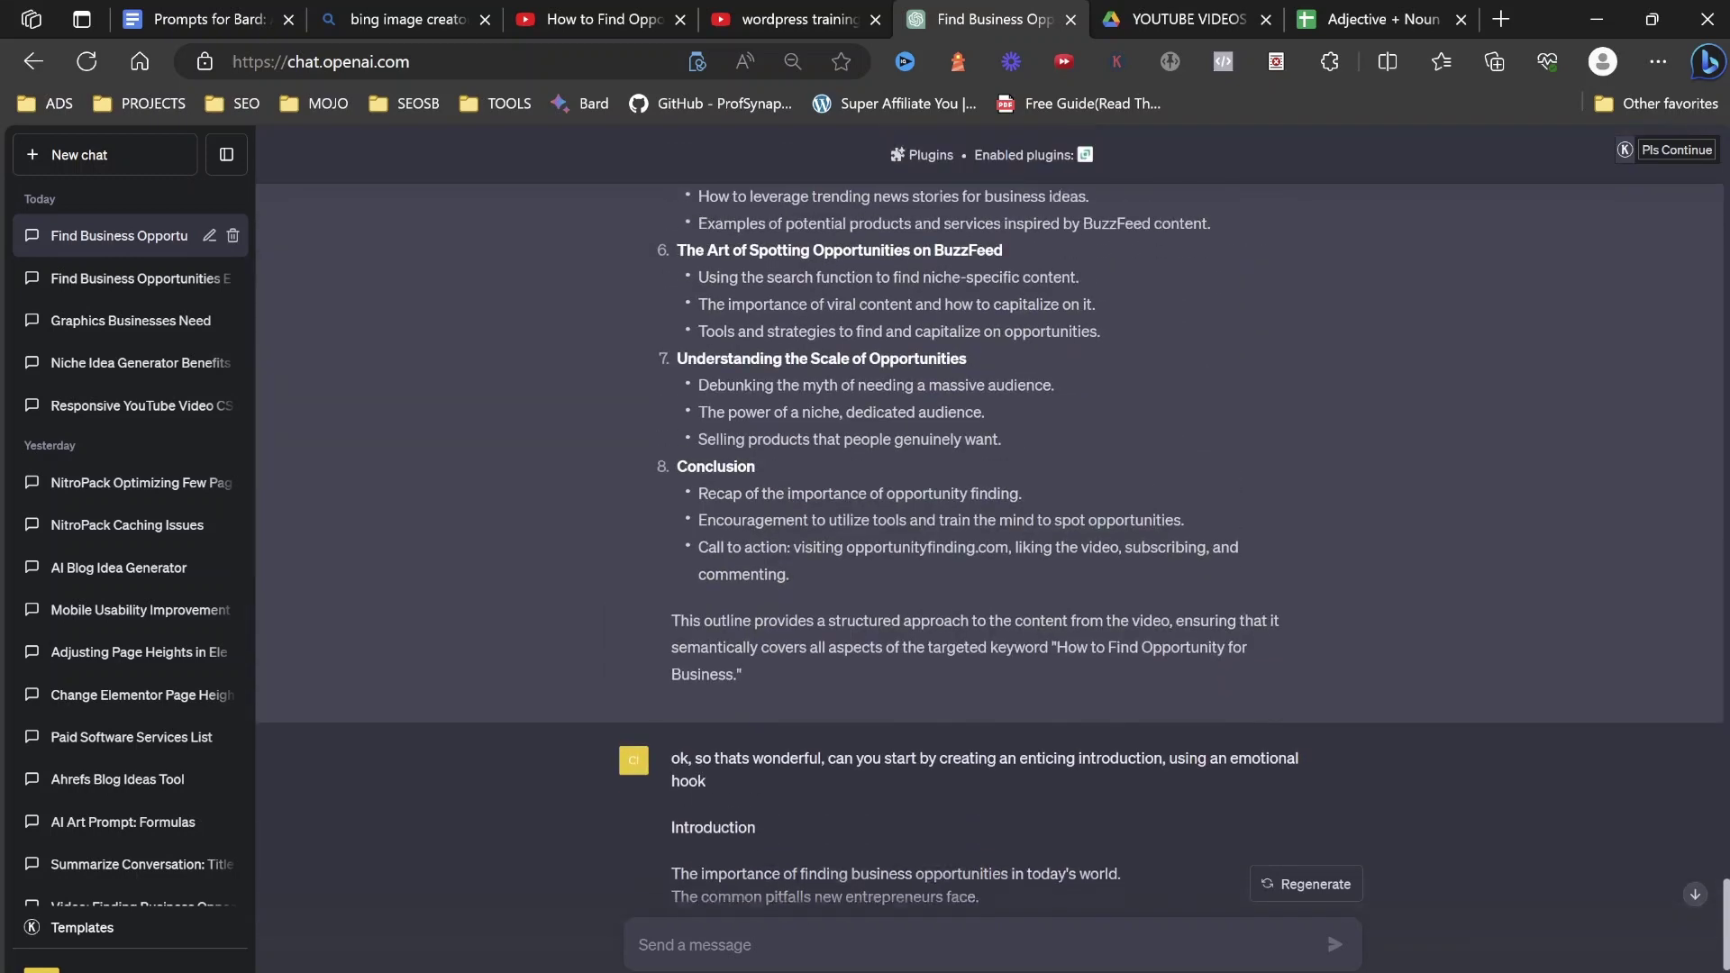
scroll(989, 541, "up", 3)
scroll(989, 540, "up", 3)
scroll(989, 540, "down", 4)
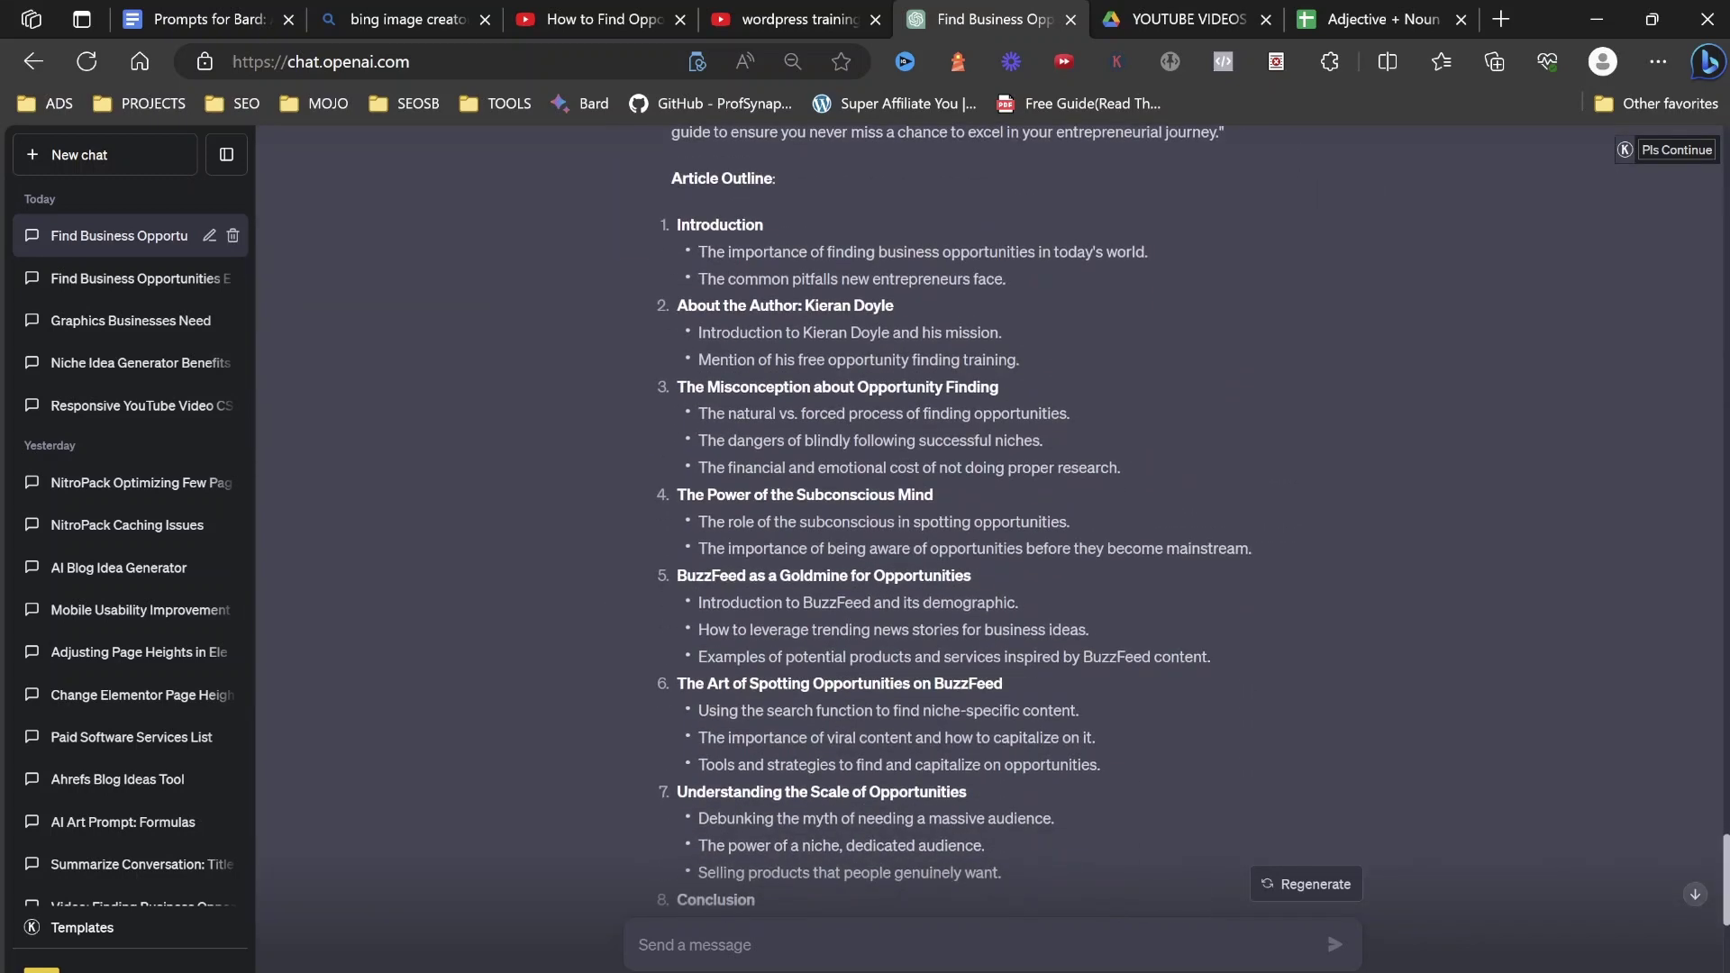